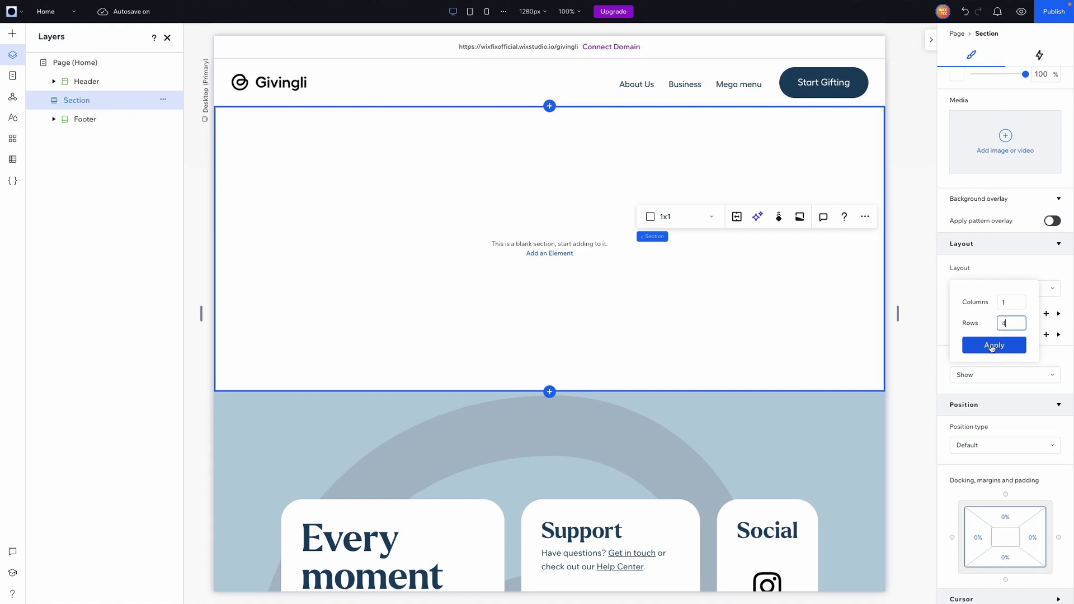
Step: Apply a grid of 1 column and 4 rows to the blank section and add a container stretched across its first row
{"action": "left_click", "coordinate": [992, 348]}
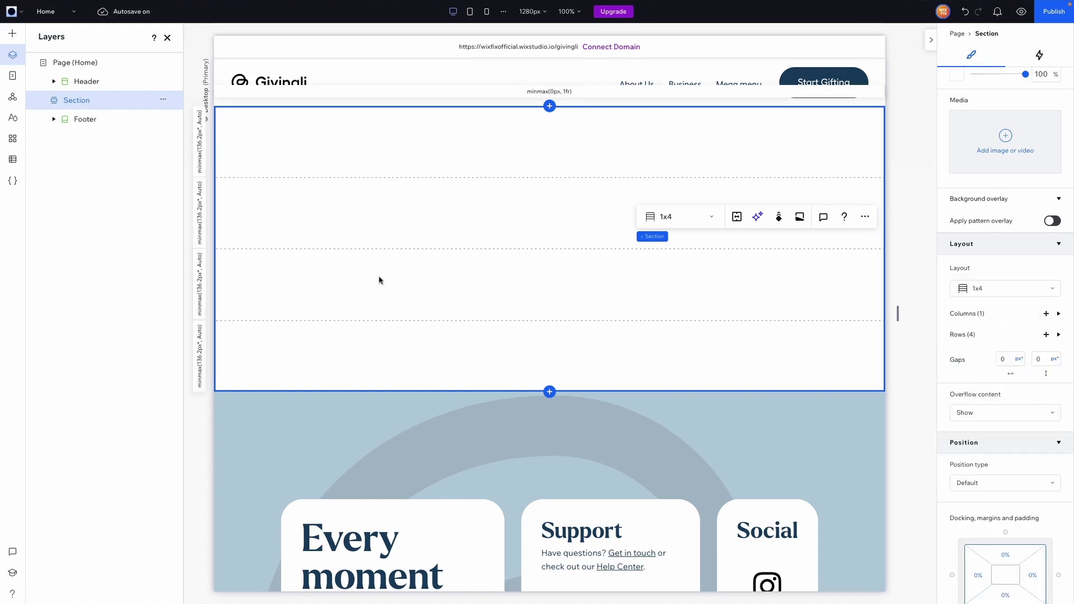
{"action": "left_click", "coordinate": [314, 132]}
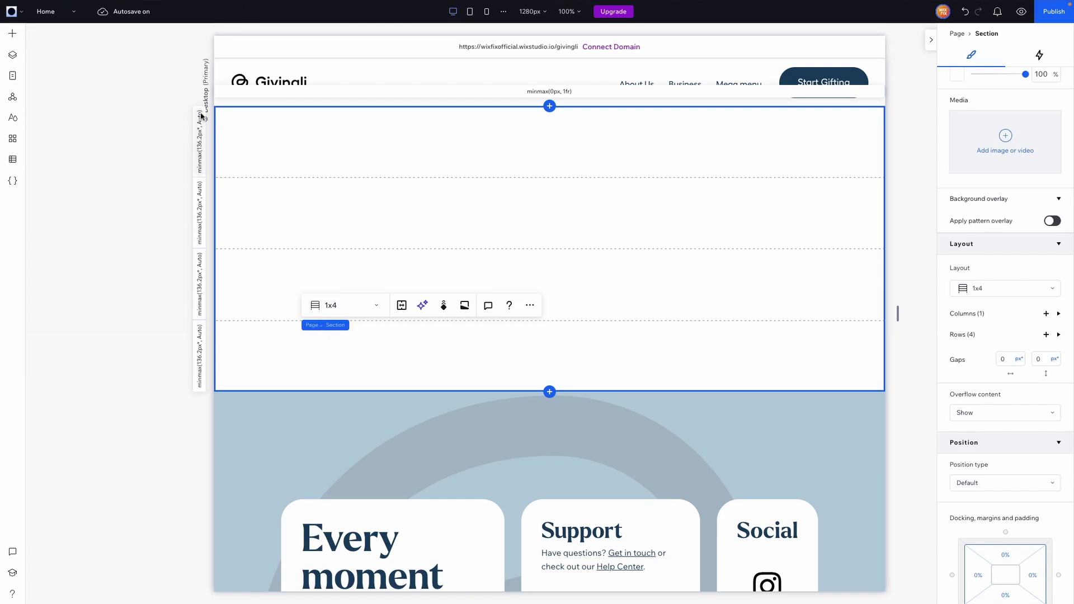
{"action": "left_click", "coordinate": [13, 35]}
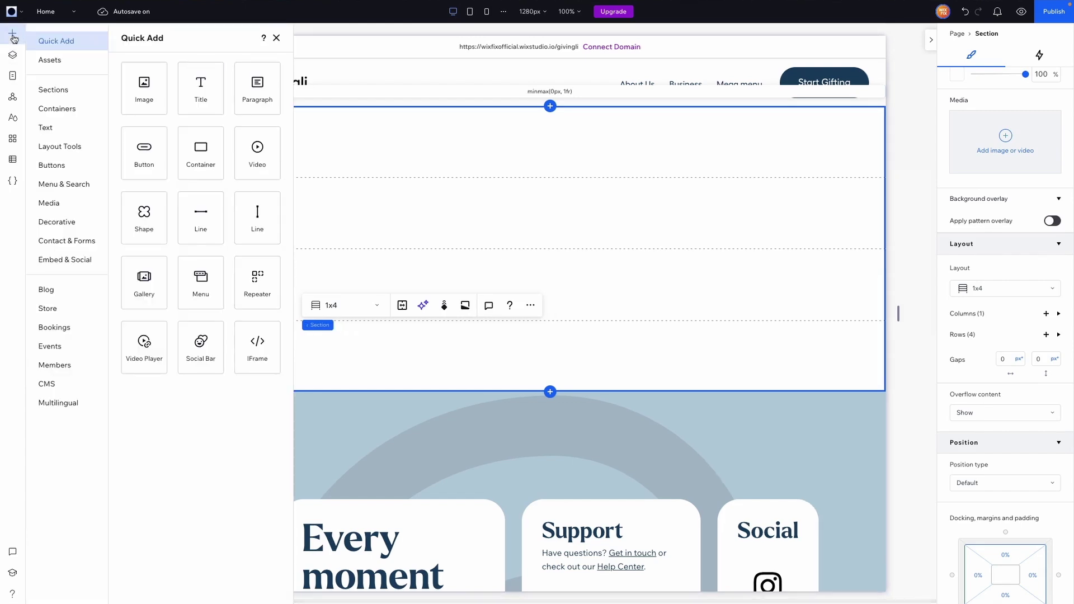
{"action": "left_click_drag", "start_coordinate": [200, 151], "coordinate": [503, 168]}
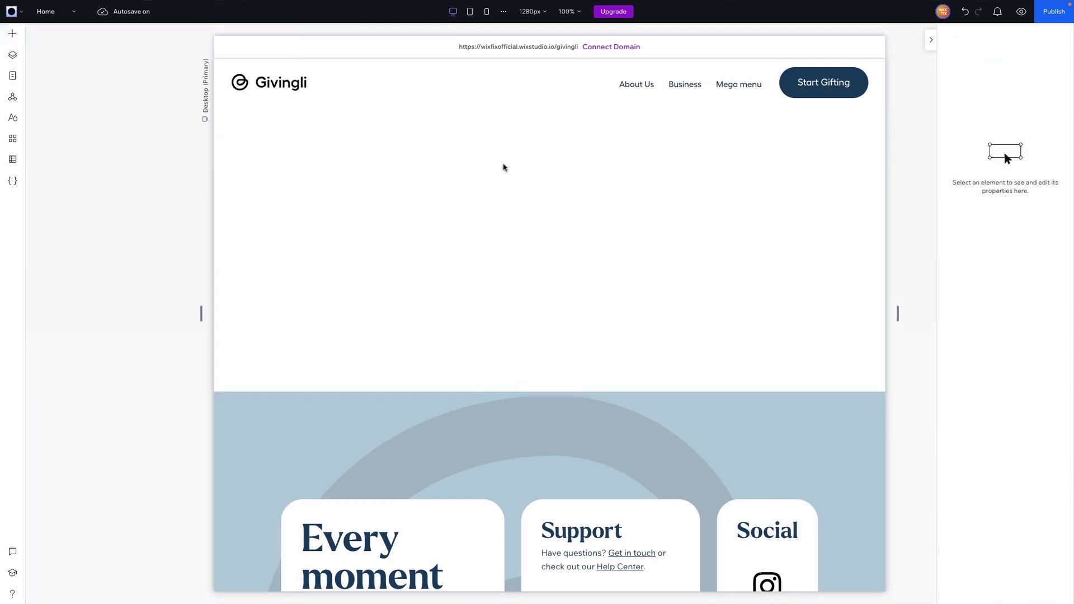
{"action": "left_click_drag", "start_coordinate": [503, 244], "coordinate": [528, 143]}
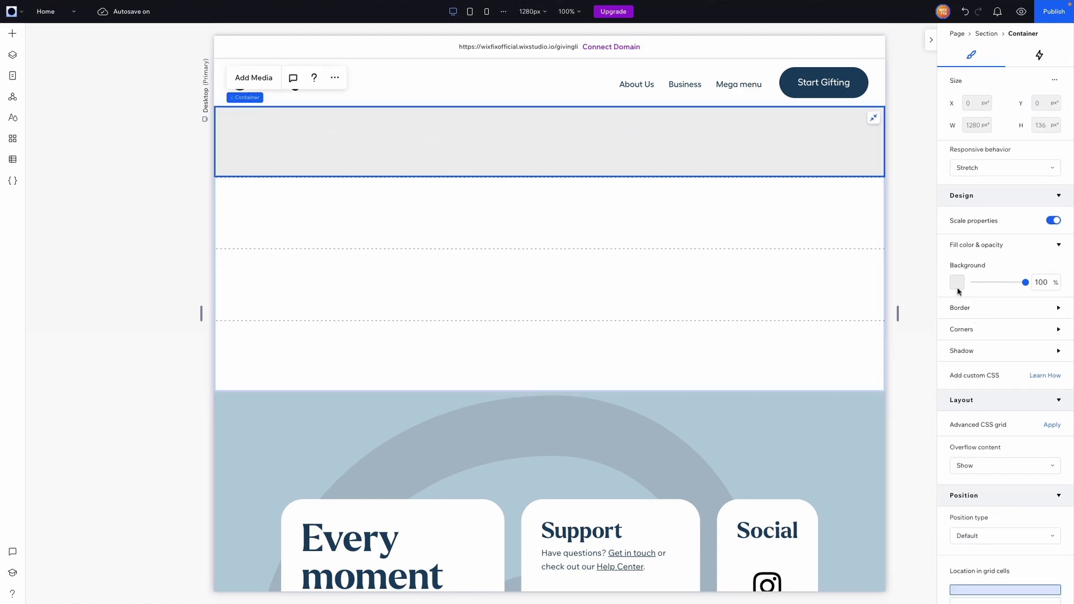
Step: Set the first-row container's background to the light blue theme color
{"action": "left_click", "coordinate": [957, 283]}
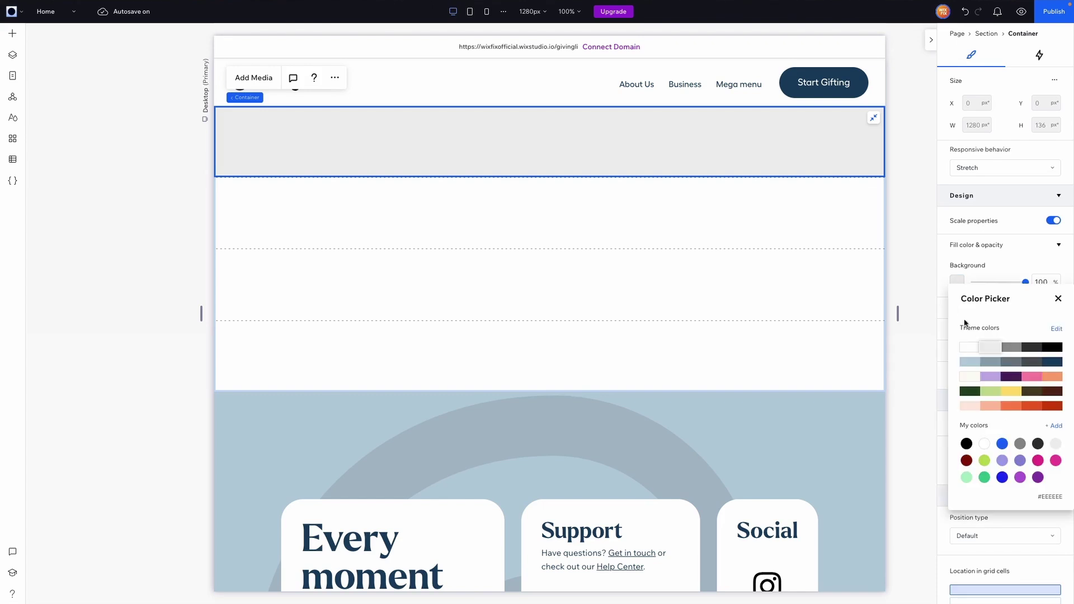
{"action": "left_click", "coordinate": [974, 364]}
{"action": "left_click", "coordinate": [575, 150]}
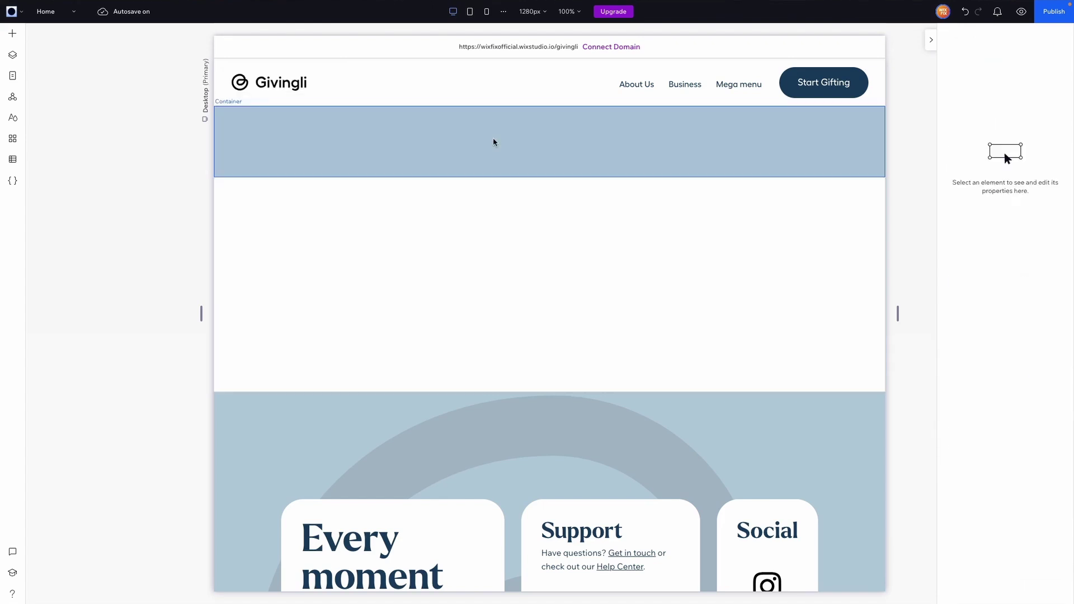
Step: Duplicate the light blue container into the section's fourth row and stretch it to fill the cell
{"action": "key", "text": "ctrl+v"}
{"action": "left_click_drag", "start_coordinate": [461, 136], "coordinate": [526, 352]}
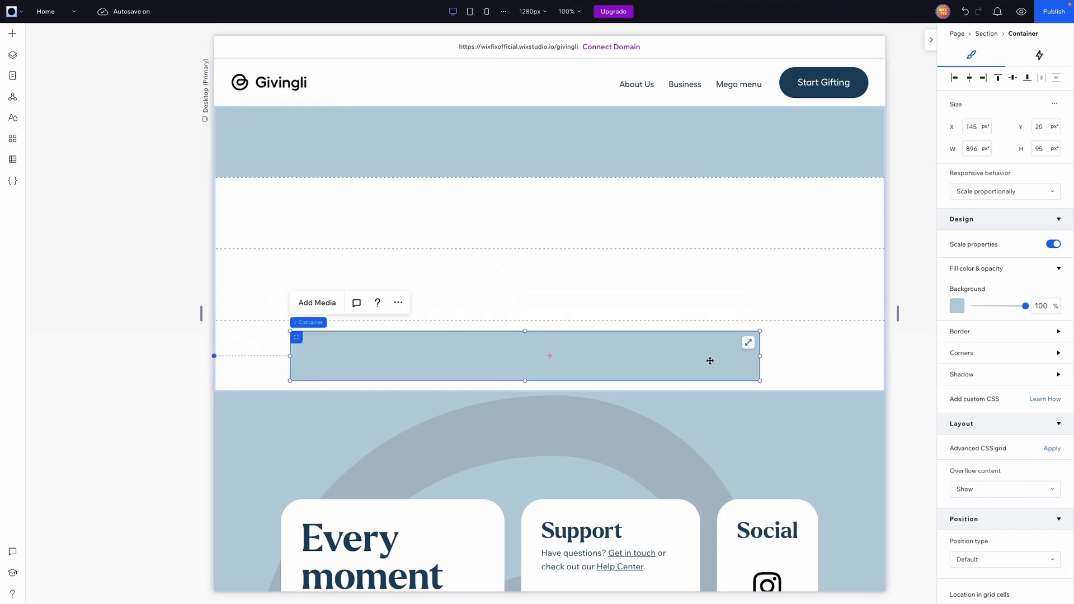
{"action": "left_click", "coordinate": [750, 342]}
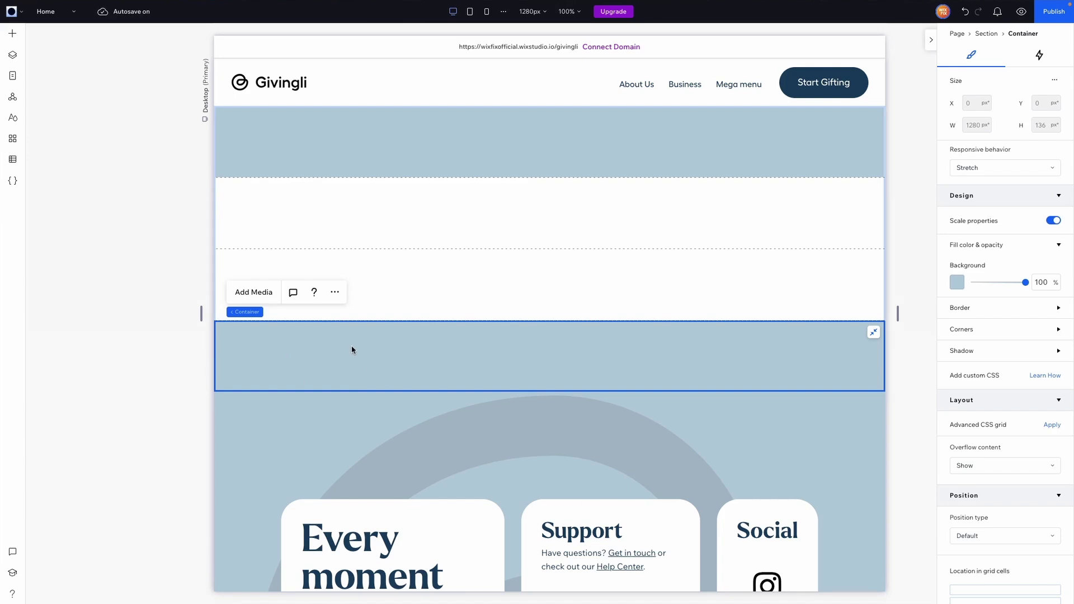
Step: Paste another copy of the light blue container into the second row and stretch it to fill the cell
{"action": "scroll", "coordinate": [253, 350], "scroll_direction": "down", "scroll_amount": 2}
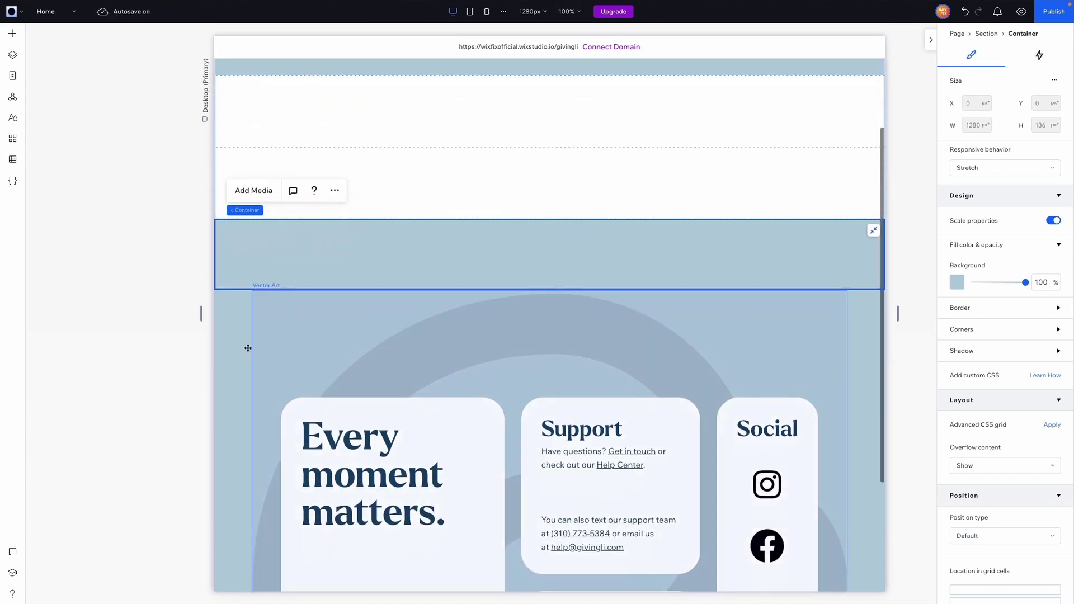
{"action": "scroll", "coordinate": [247, 351], "scroll_direction": "up", "scroll_amount": 2}
{"action": "key", "text": "ctrl+v"}
{"action": "left_click_drag", "start_coordinate": [414, 350], "coordinate": [489, 208]}
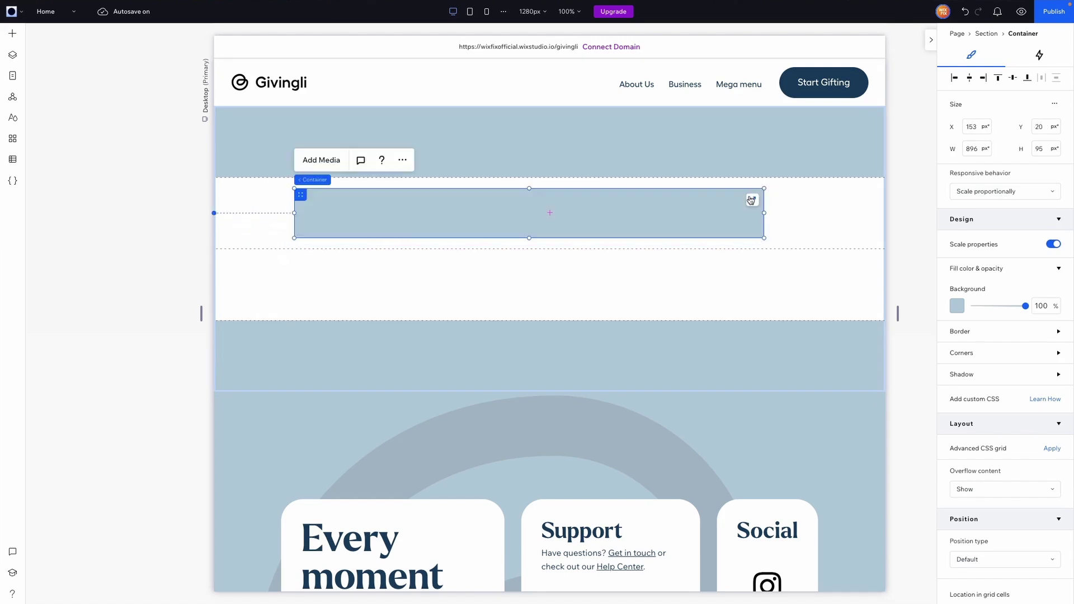
{"action": "left_click", "coordinate": [754, 200]}
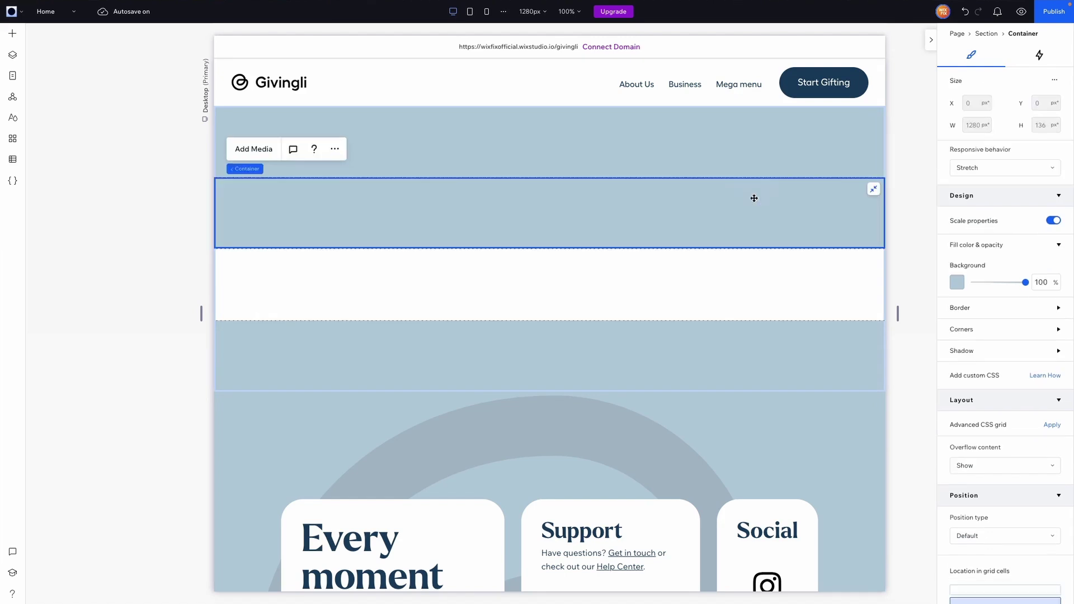
Step: Set the second-row container's background to the cream theme color
{"action": "left_click", "coordinate": [957, 283]}
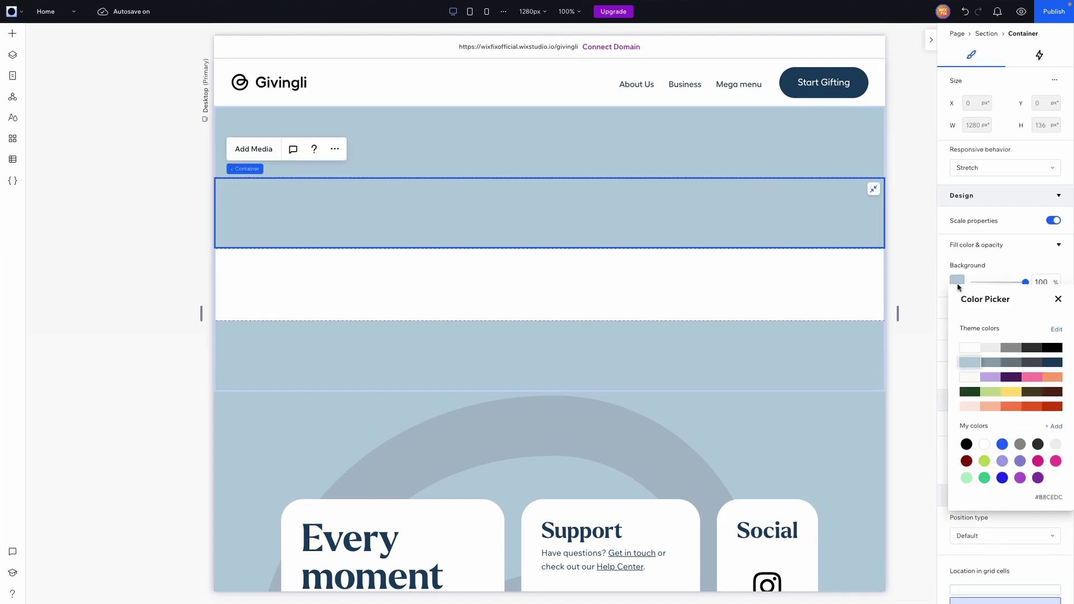
{"action": "left_click", "coordinate": [973, 380]}
{"action": "key", "text": "Escape"}
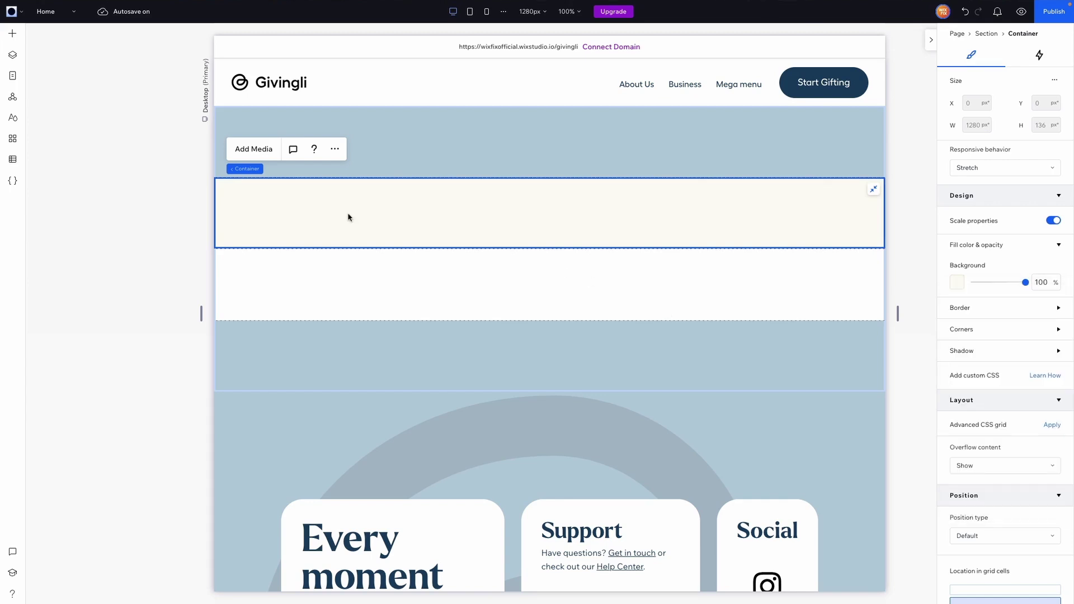
Step: Duplicate the cream container into the third row and stretch it to fill the cell
{"action": "key", "text": "Escape"}
{"action": "left_click", "coordinate": [375, 212]}
{"action": "left_click_drag", "start_coordinate": [375, 212], "coordinate": [444, 286]}
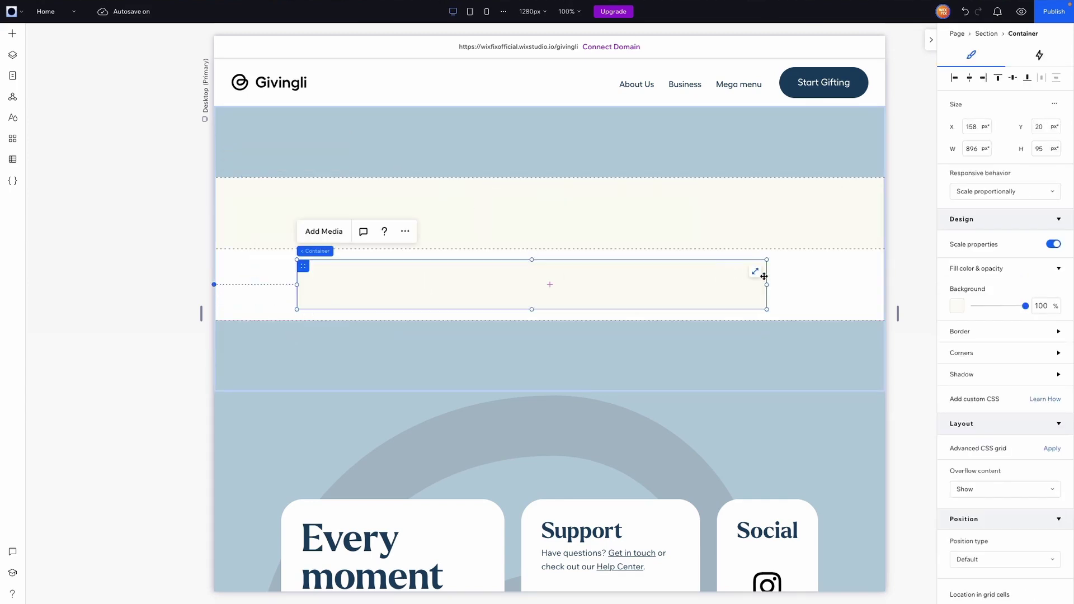
{"action": "left_click", "coordinate": [756, 274]}
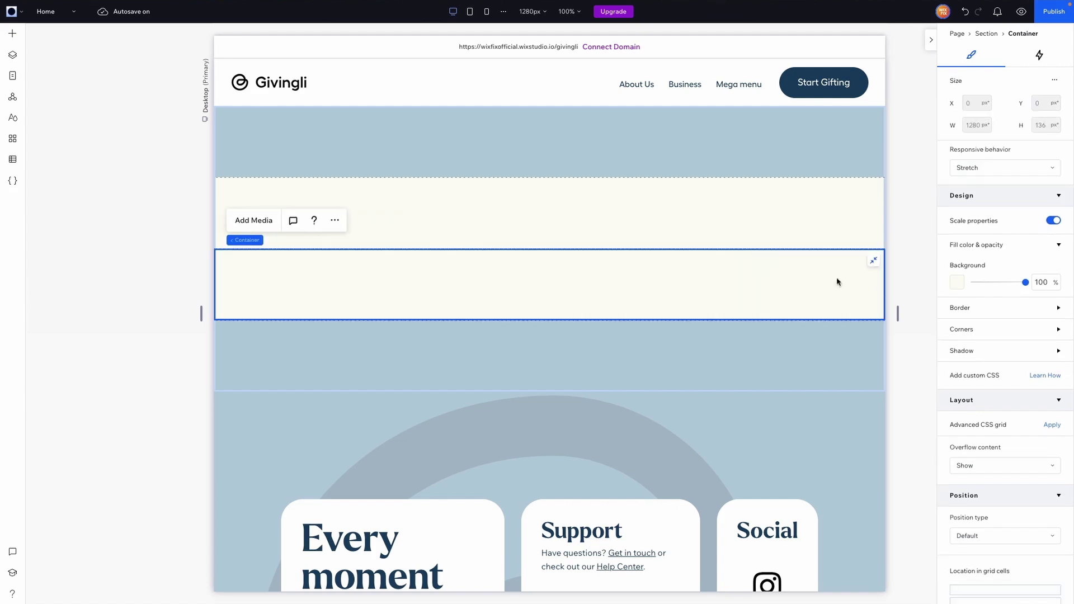
Step: Set the third-row container's background to the light purple theme color #C3B2E7
{"action": "left_click", "coordinate": [956, 286]}
{"action": "left_click", "coordinate": [990, 375]}
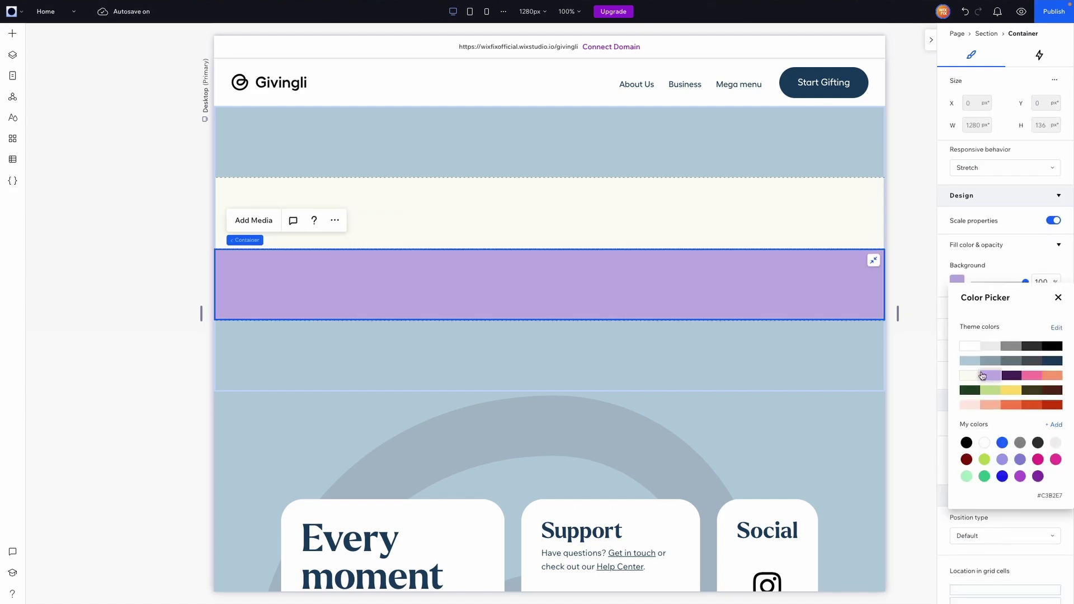
{"action": "left_click", "coordinate": [908, 279]}
{"action": "left_click", "coordinate": [575, 144]}
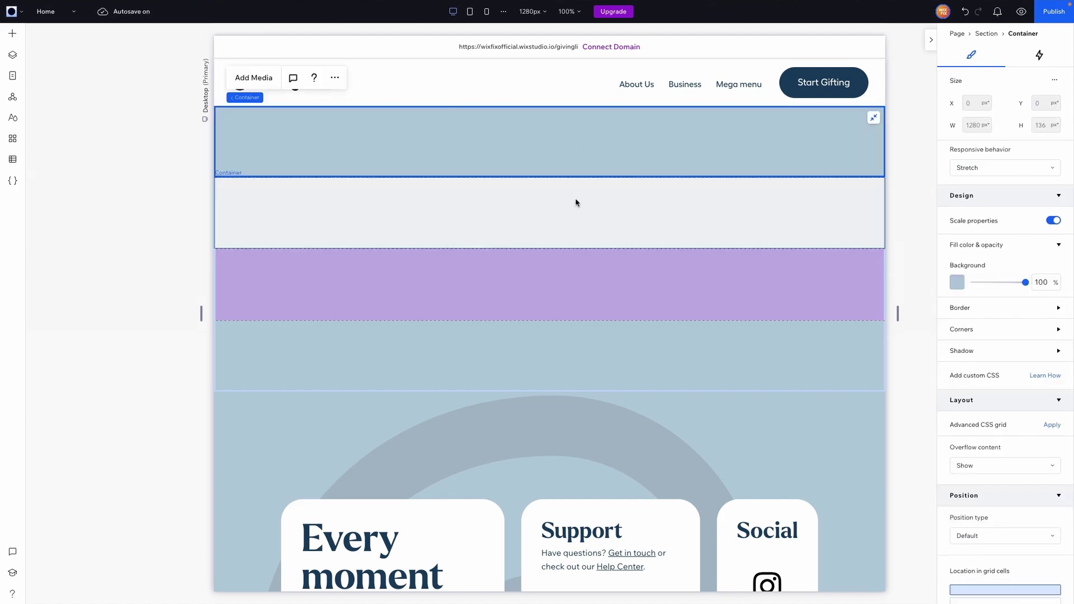
{"action": "left_click", "coordinate": [576, 210]}
{"action": "left_click", "coordinate": [578, 276]}
{"action": "left_click", "coordinate": [582, 354]}
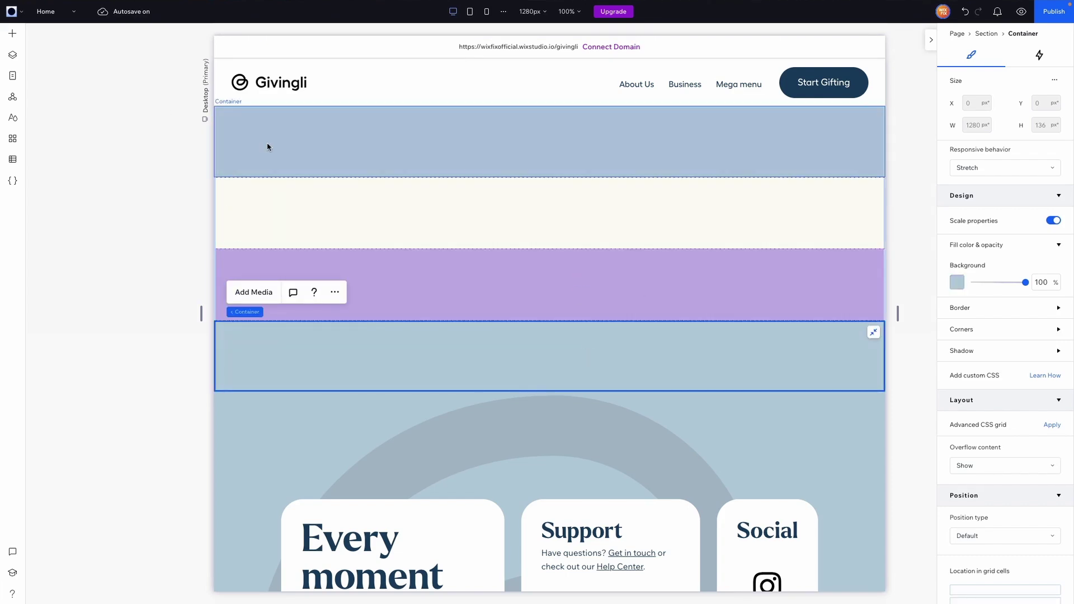
Step: Rename the first-row container's layer as "Color 1" and the fourth-row container's layer as "Color 4"
{"action": "left_click", "coordinate": [14, 57]}
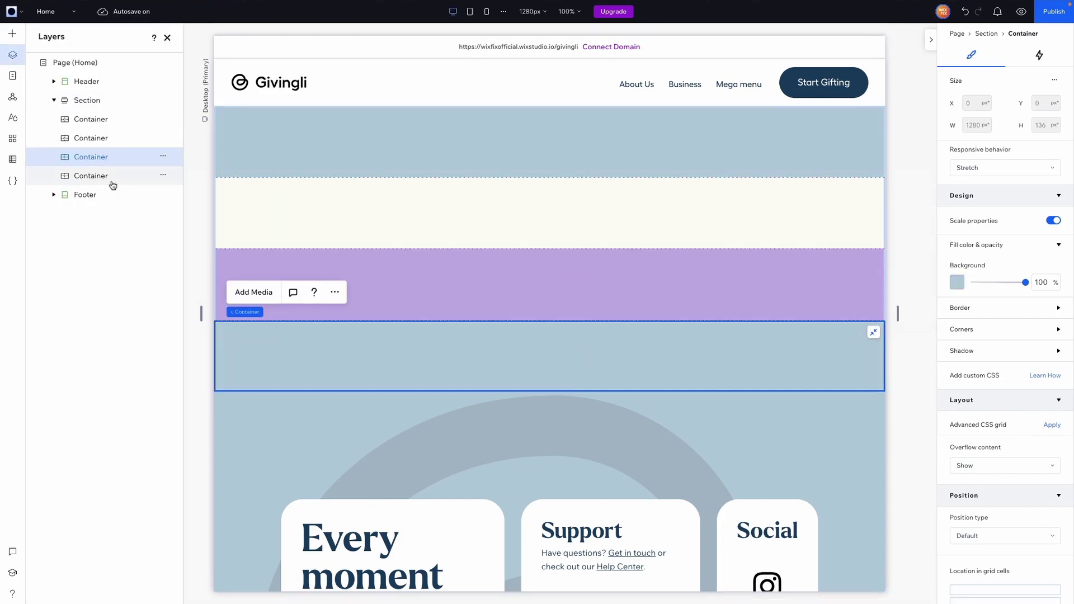
{"action": "left_click", "coordinate": [94, 177]}
{"action": "double_click", "coordinate": [95, 175]}
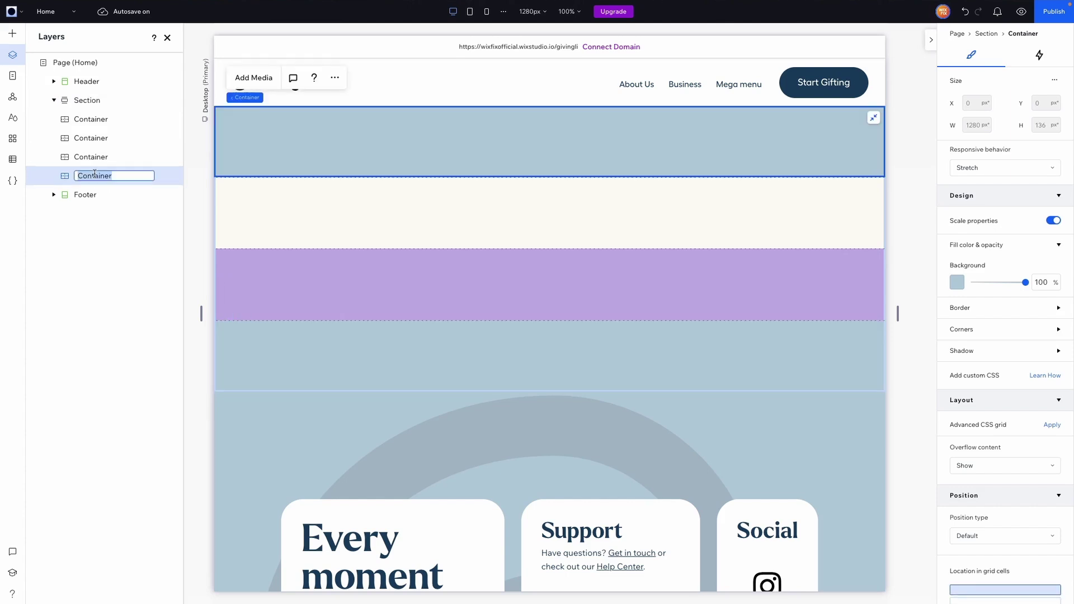
{"action": "type", "text": "Color 1"}
{"action": "left_click_drag", "start_coordinate": [88, 157], "coordinate": [84, 123]}
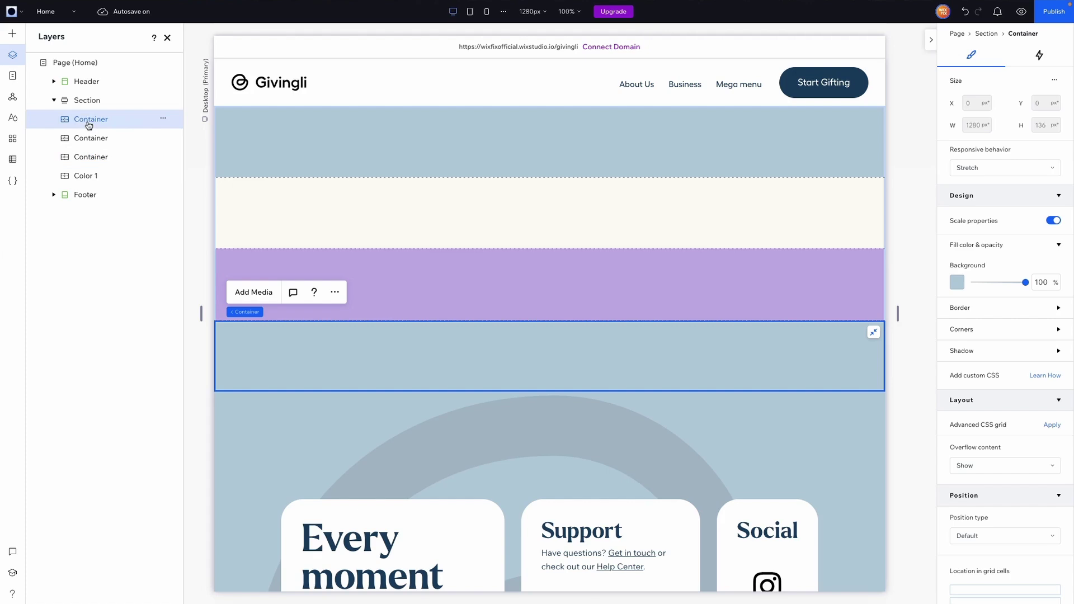
{"action": "double_click", "coordinate": [84, 122]}
{"action": "type", "text": "Color 4"}
{"action": "key", "text": "Return"}
Step: Rename the cream container's layer as "Color 2" and the purple container's layer as "Colo 3"
{"action": "left_click", "coordinate": [88, 159]}
{"action": "double_click", "coordinate": [88, 159]}
{"action": "type", "text": "Color"}
{"action": "key", "text": "Return"}
{"action": "double_click", "coordinate": [85, 140]}
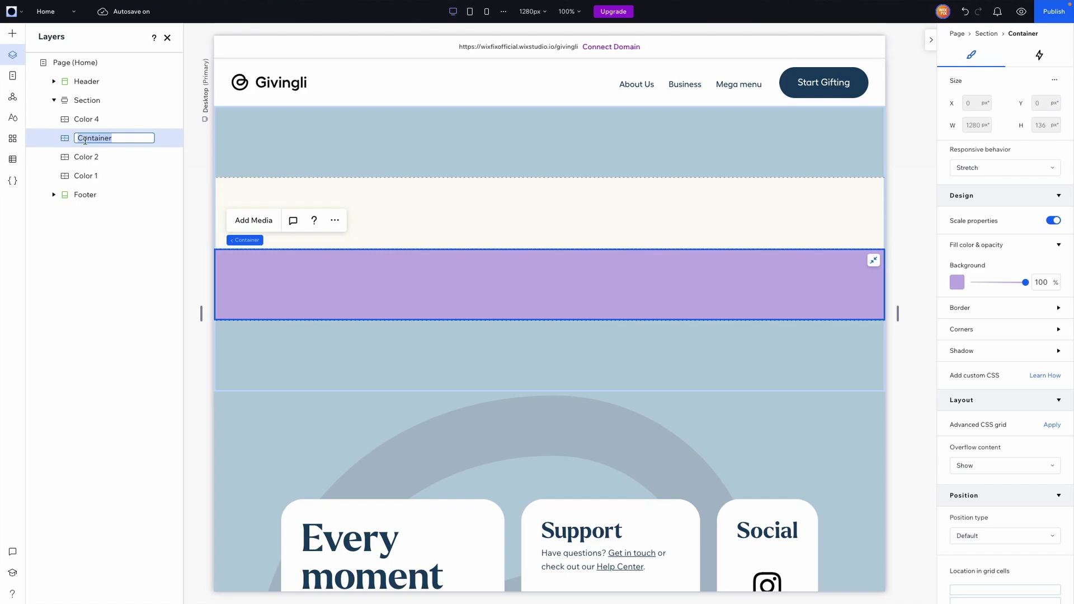
{"action": "type", "text": "Colo 3"}
{"action": "key", "text": "Return"}
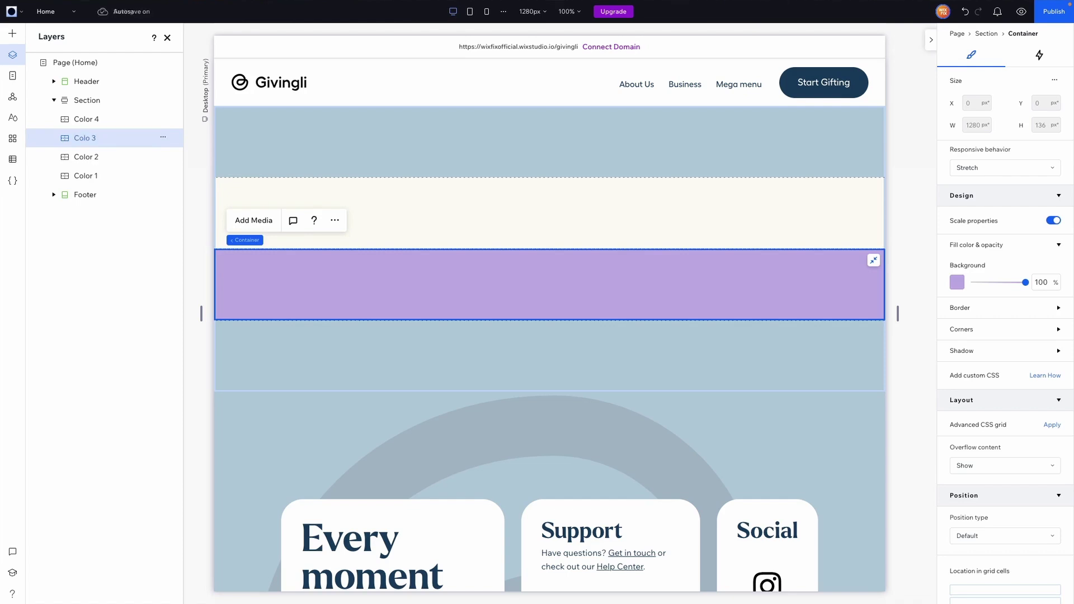
{"action": "left_click", "coordinate": [92, 176]}
{"action": "left_click", "coordinate": [87, 157]}
{"action": "left_click", "coordinate": [85, 138]}
{"action": "left_click", "coordinate": [84, 120]}
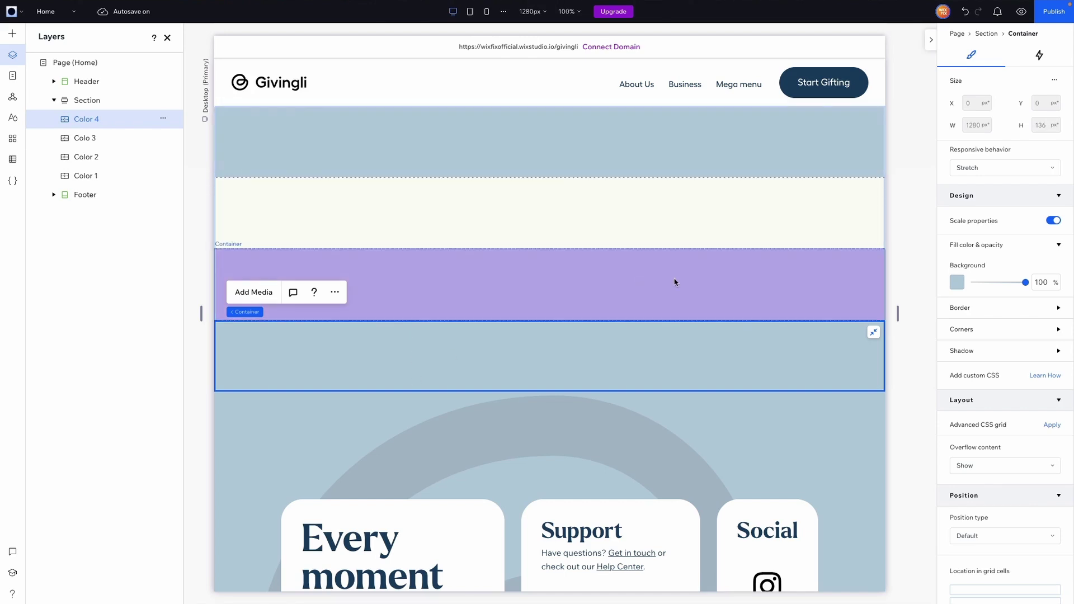
{"action": "left_click", "coordinate": [385, 136]}
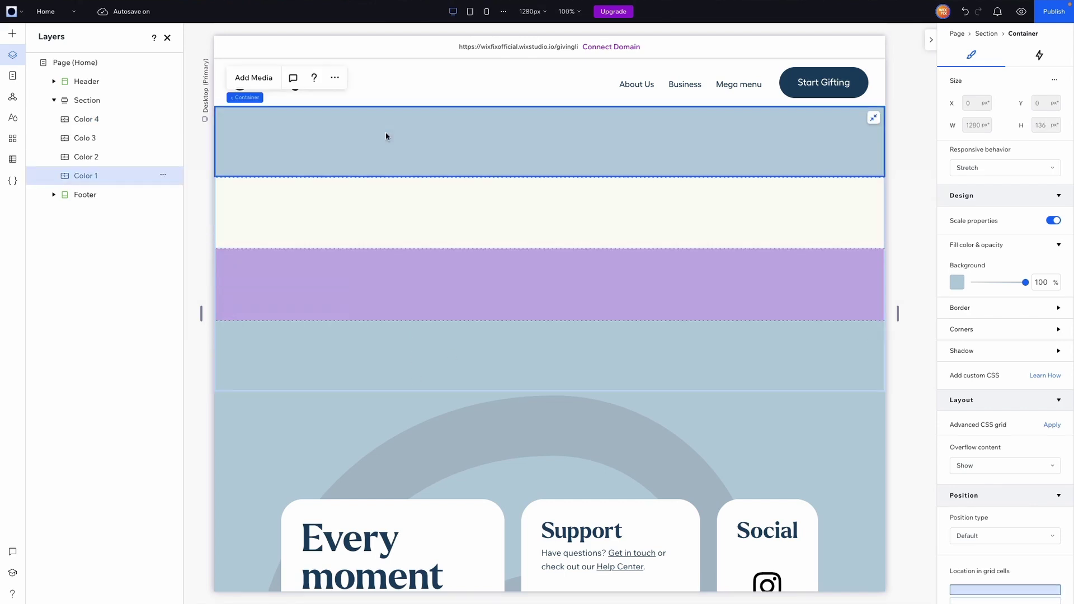
Step: Make the cream Color 2 container span grid rows 1 to 3 of the section
{"action": "left_click", "coordinate": [393, 199]}
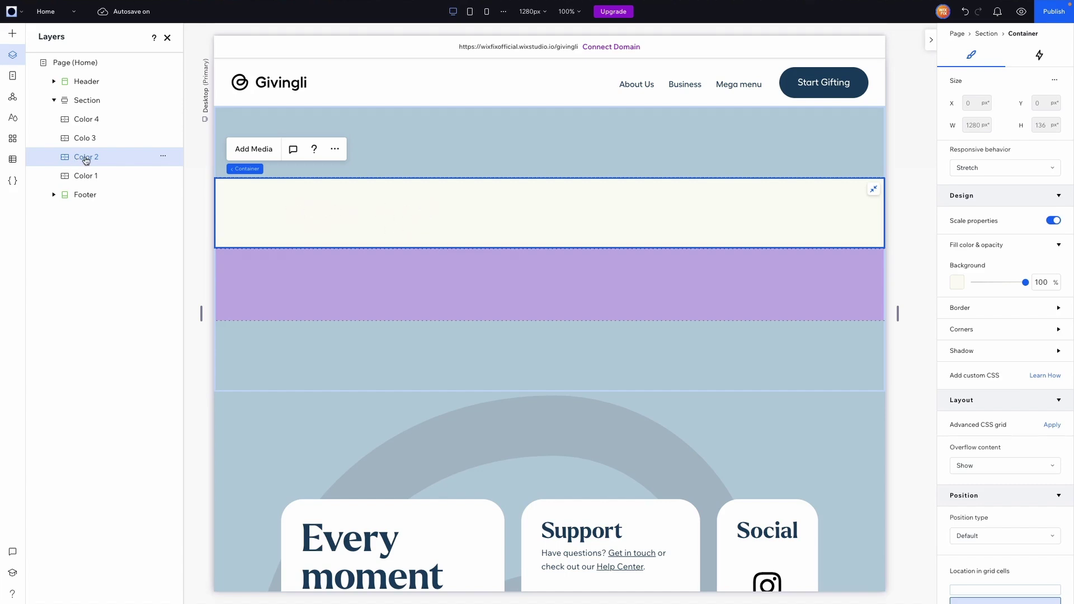
{"action": "scroll", "coordinate": [1001, 363], "scroll_direction": "down", "scroll_amount": 4}
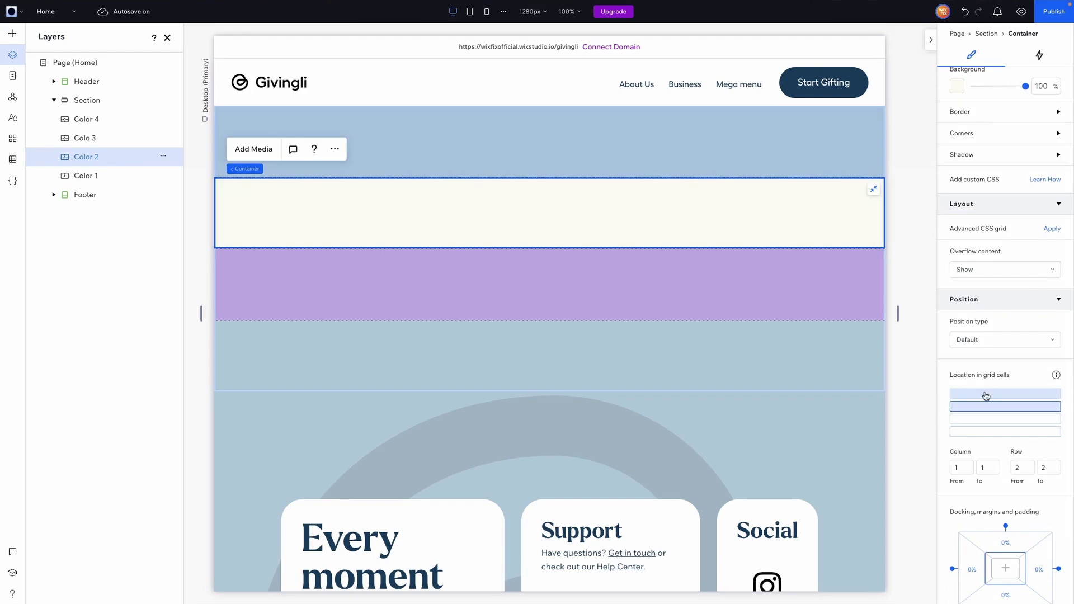
{"action": "left_click", "coordinate": [986, 396]}
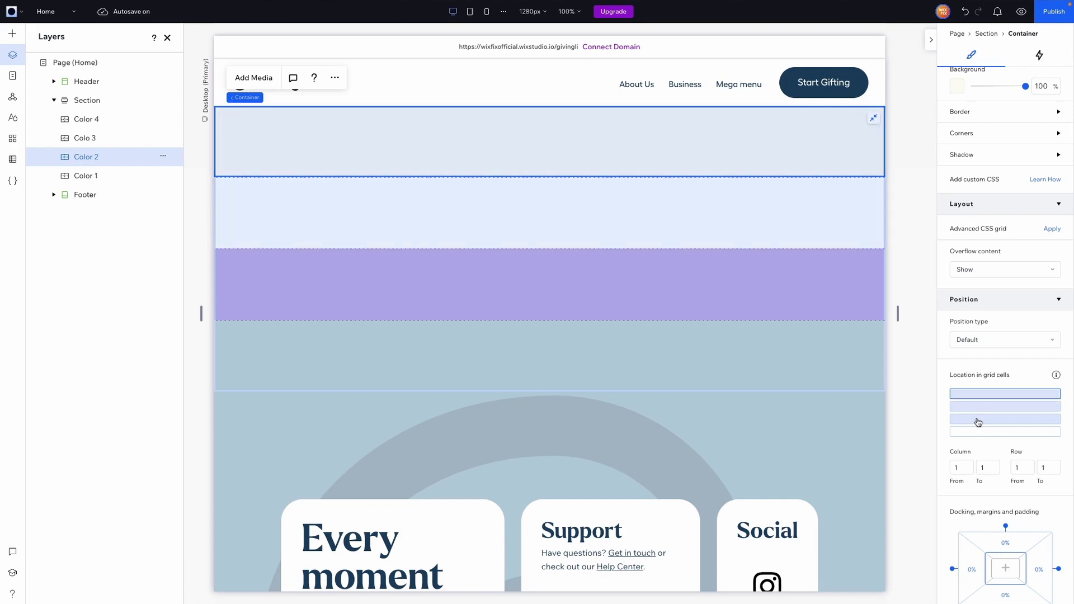
{"action": "left_click", "coordinate": [977, 422]}
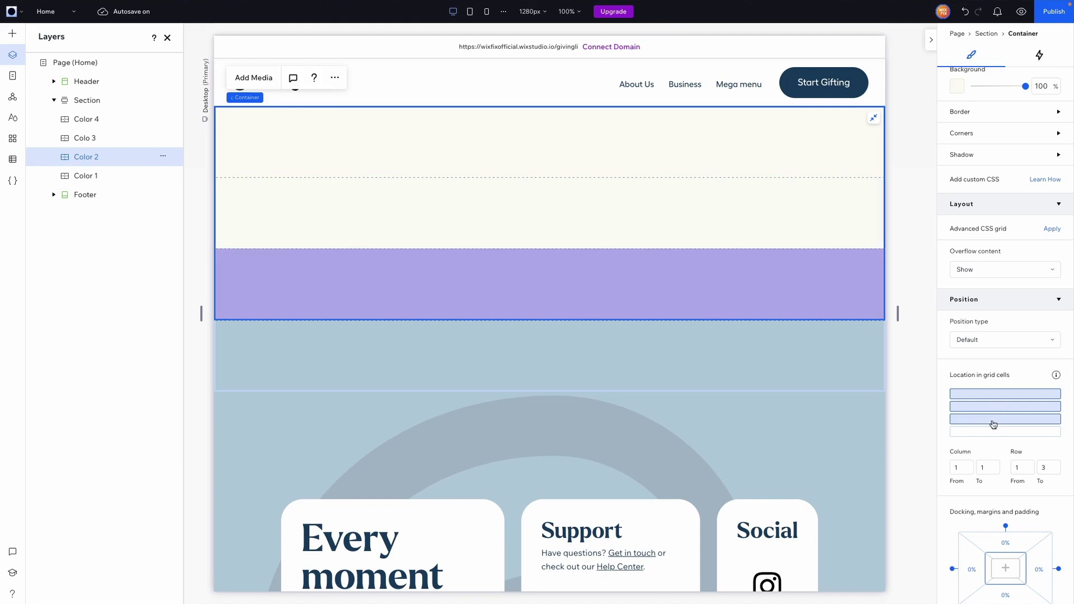
Step: Make the purple Colo 3 container span grid rows 2 to 4 of the section
{"action": "left_click", "coordinate": [319, 275]}
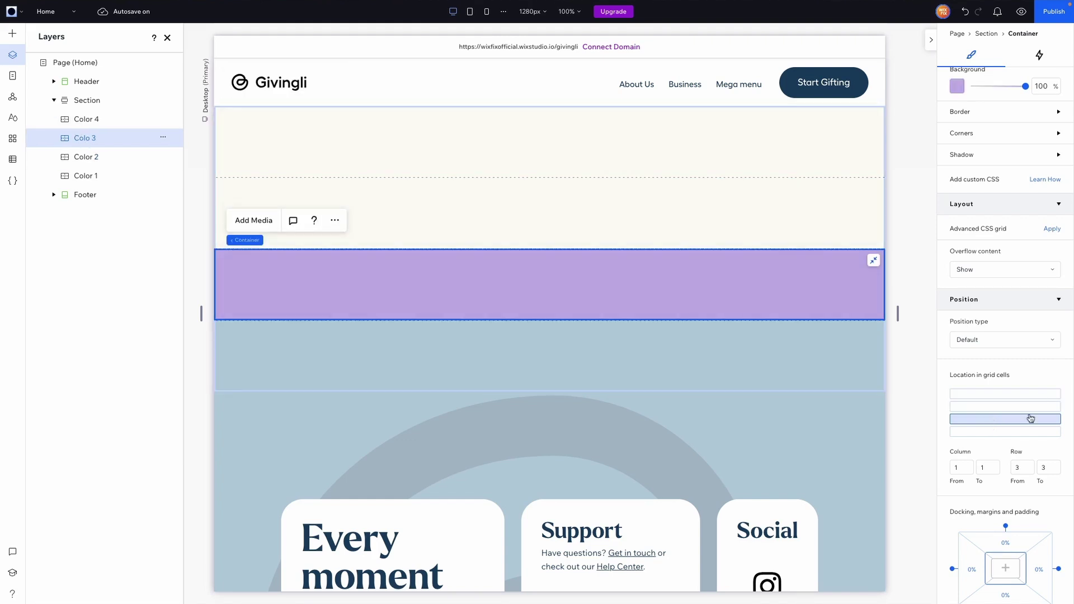
{"action": "left_click", "coordinate": [989, 407]}
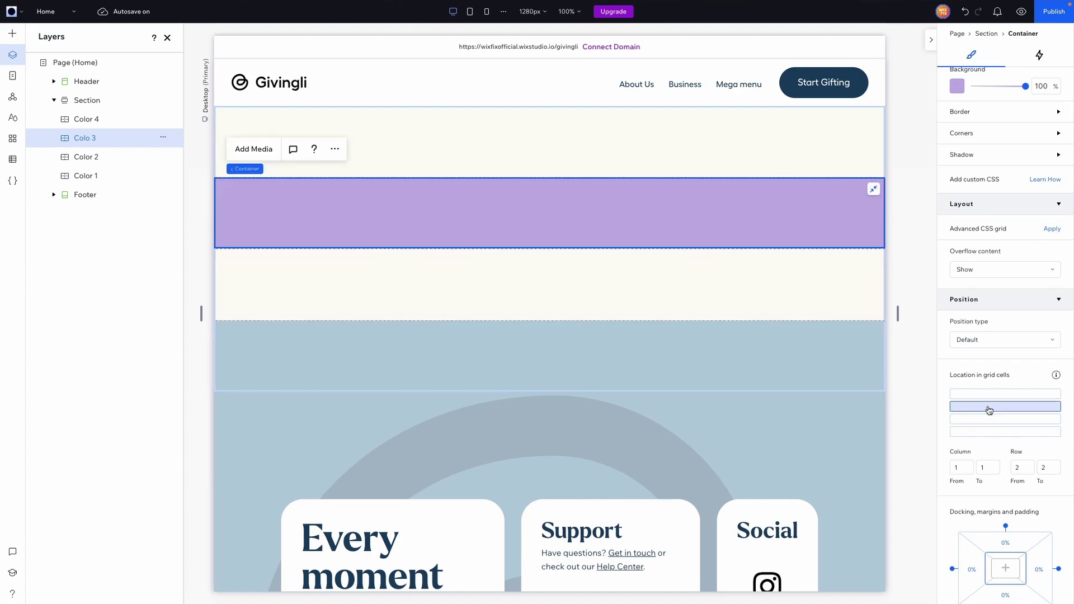
{"action": "left_click_drag", "start_coordinate": [989, 410], "coordinate": [989, 435]}
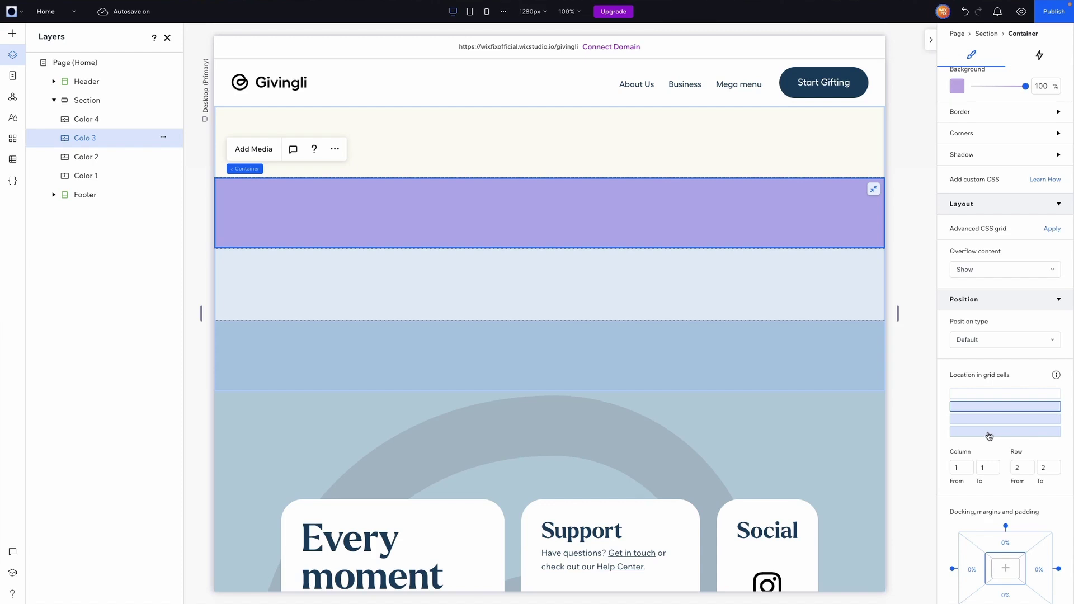
{"action": "left_click_drag", "start_coordinate": [989, 436], "coordinate": [989, 435]}
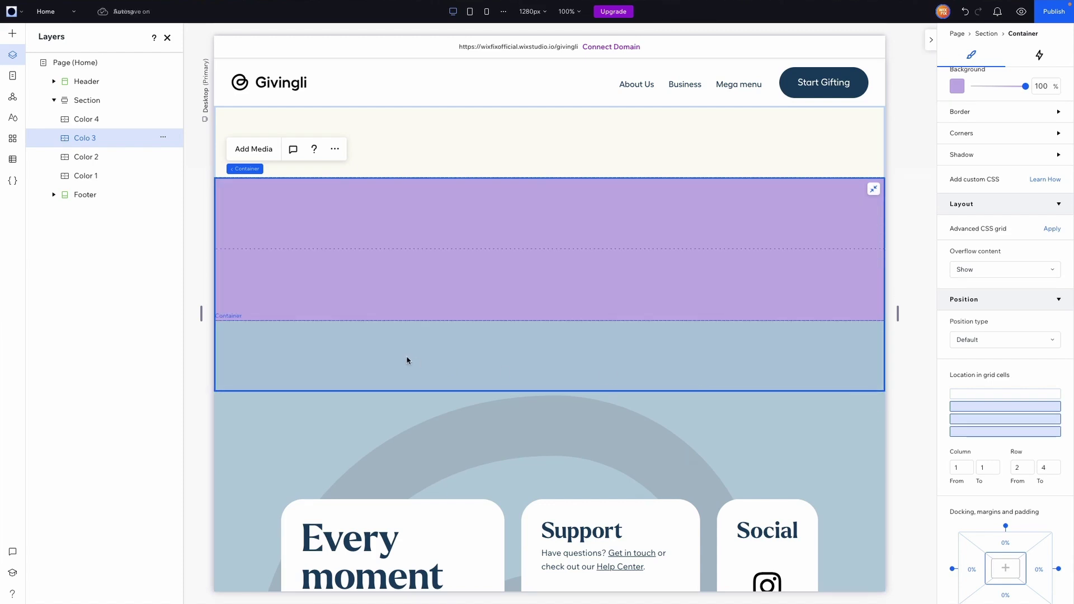
Step: Make the blue Color 4 container span grid rows 3 to 4 of the section
{"action": "left_click", "coordinate": [83, 126]}
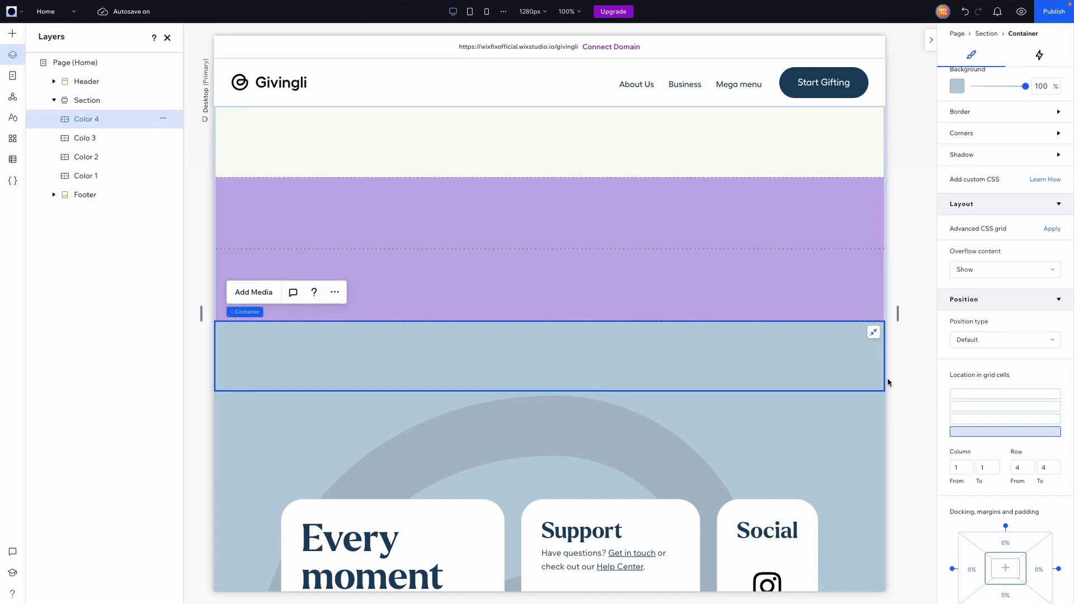
{"action": "left_click", "coordinate": [982, 423]}
{"action": "left_click", "coordinate": [568, 291]}
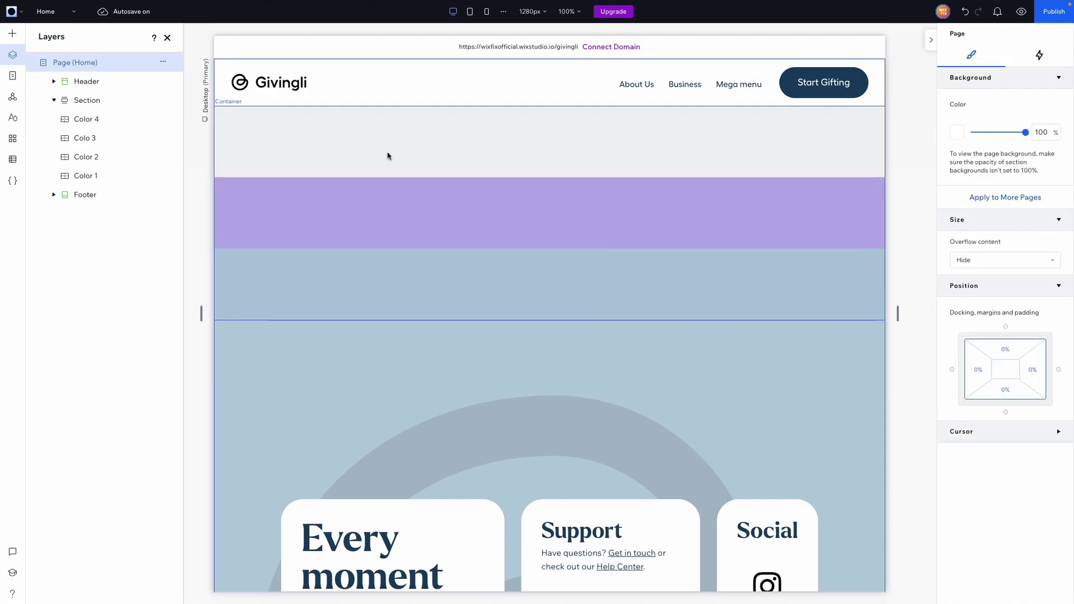
Step: Select the overlapping colored containers one after another to check which grid rows each one covers
{"action": "left_click", "coordinate": [286, 136]}
{"action": "left_click", "coordinate": [296, 193]}
{"action": "left_click", "coordinate": [312, 284]}
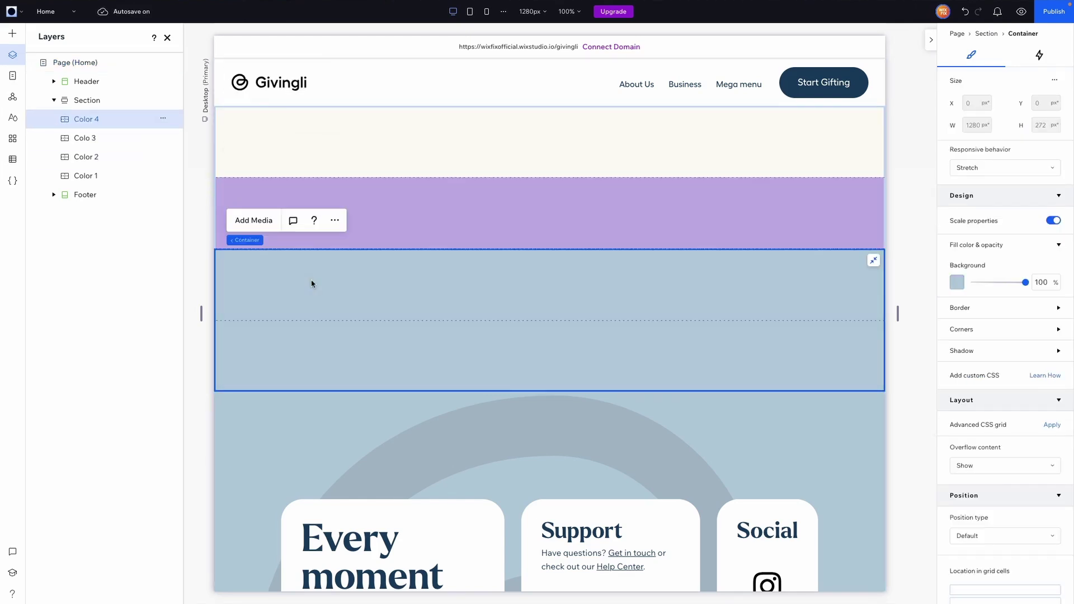
{"action": "left_click", "coordinate": [464, 151]}
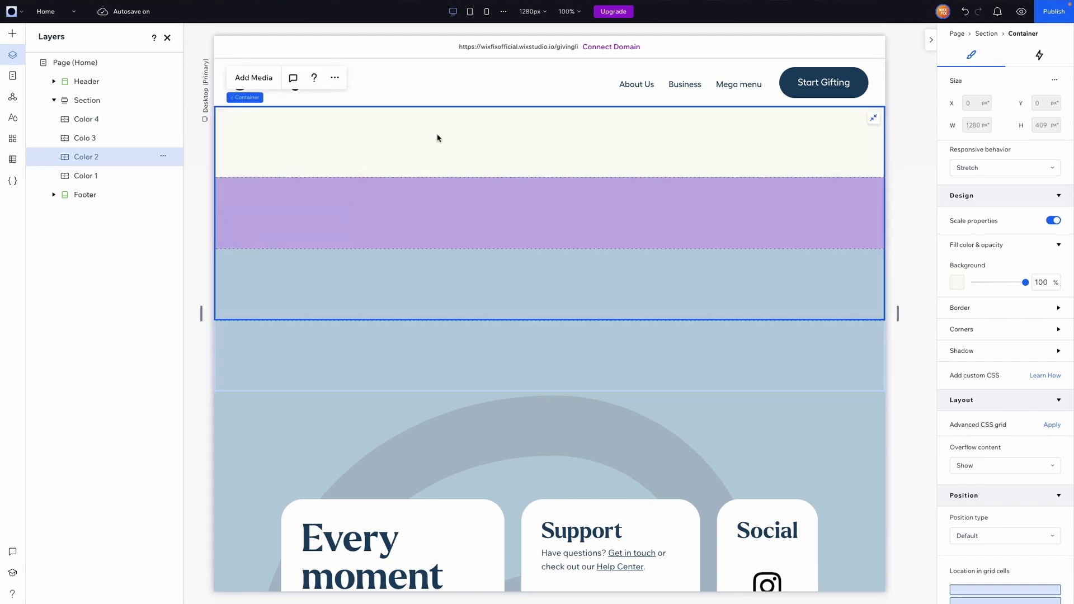
{"action": "left_click", "coordinate": [407, 213]}
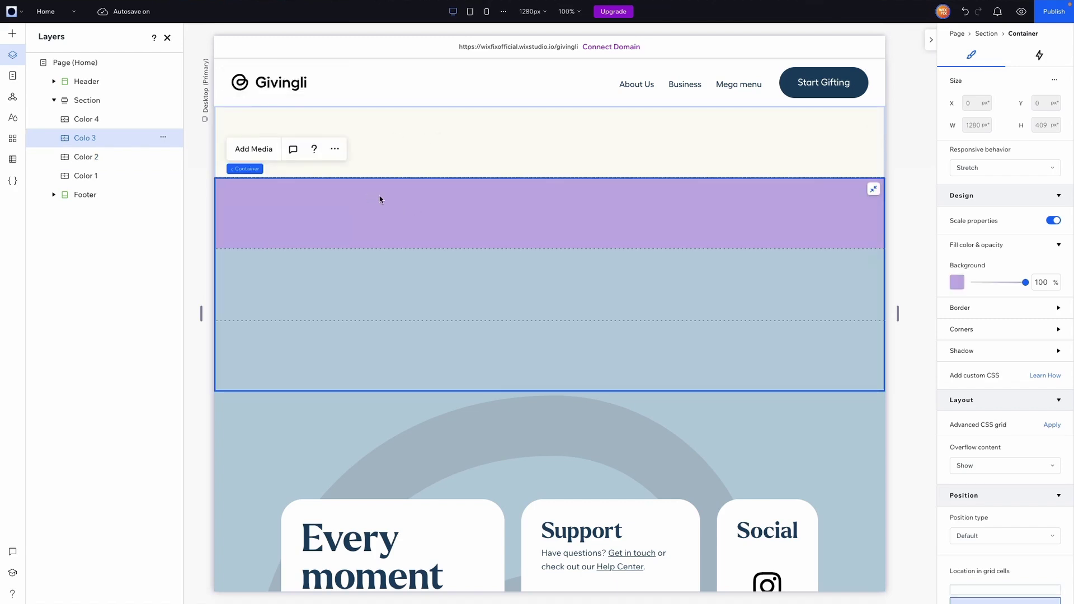
{"action": "left_click", "coordinate": [380, 265]}
Step: Set the height of the section holding the colored containers to 400vh and look through the enlarged rows
{"action": "key", "text": "Escape"}
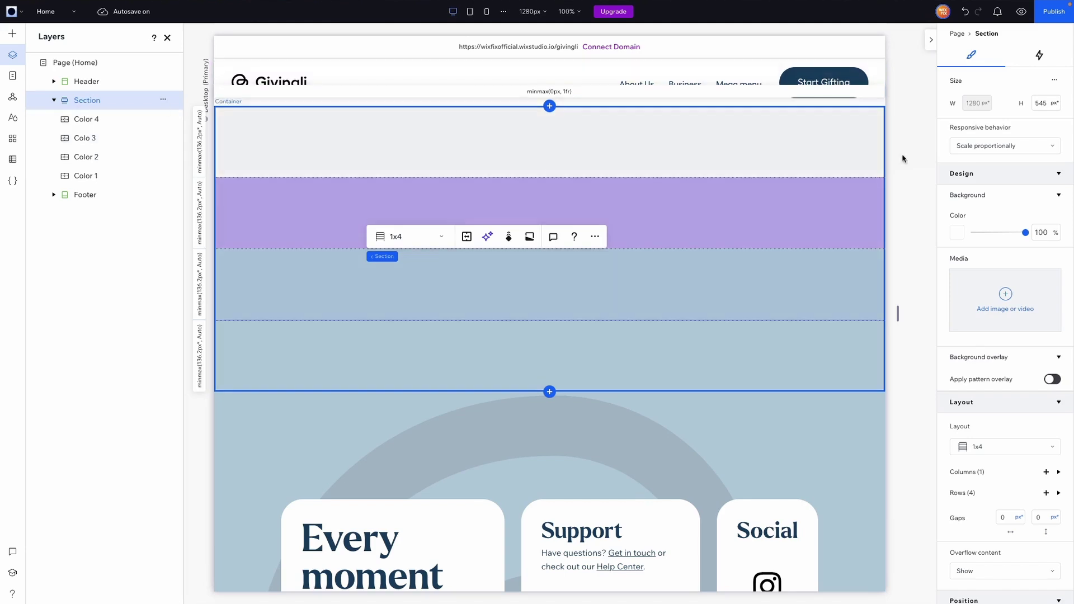
{"action": "left_click", "coordinate": [1048, 105]}
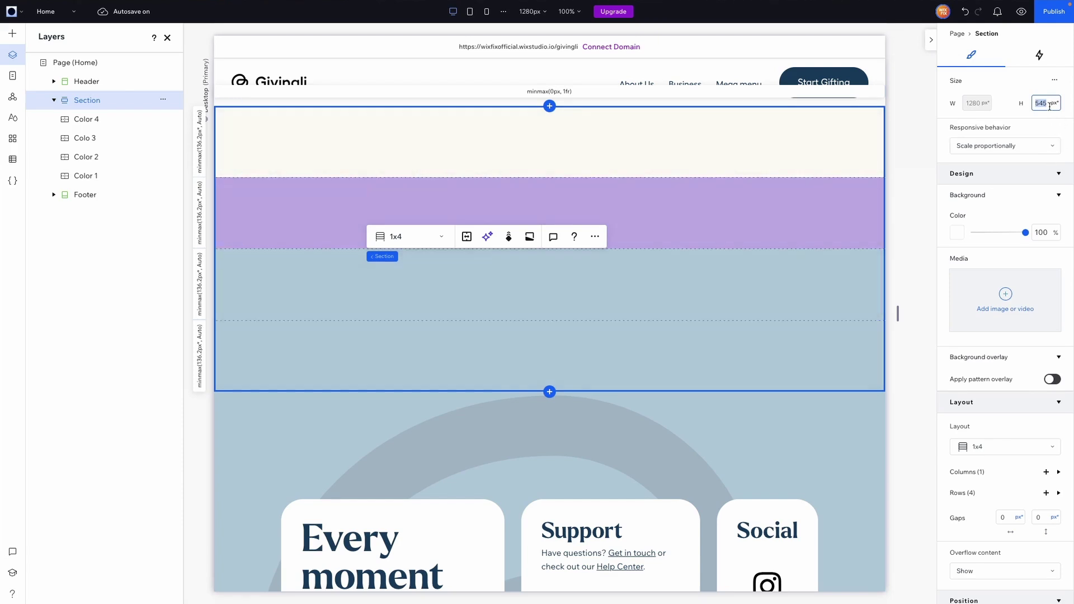
{"action": "type", "text": "400vh"}
{"action": "key", "text": "Return"}
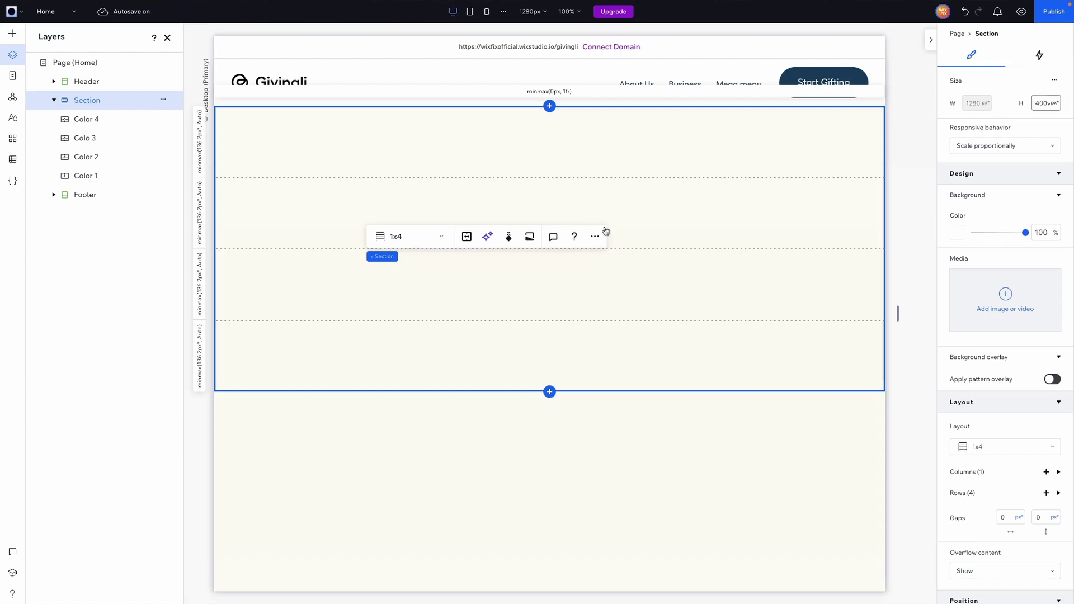
{"action": "scroll", "coordinate": [284, 298], "scroll_direction": "down", "scroll_amount": 4}
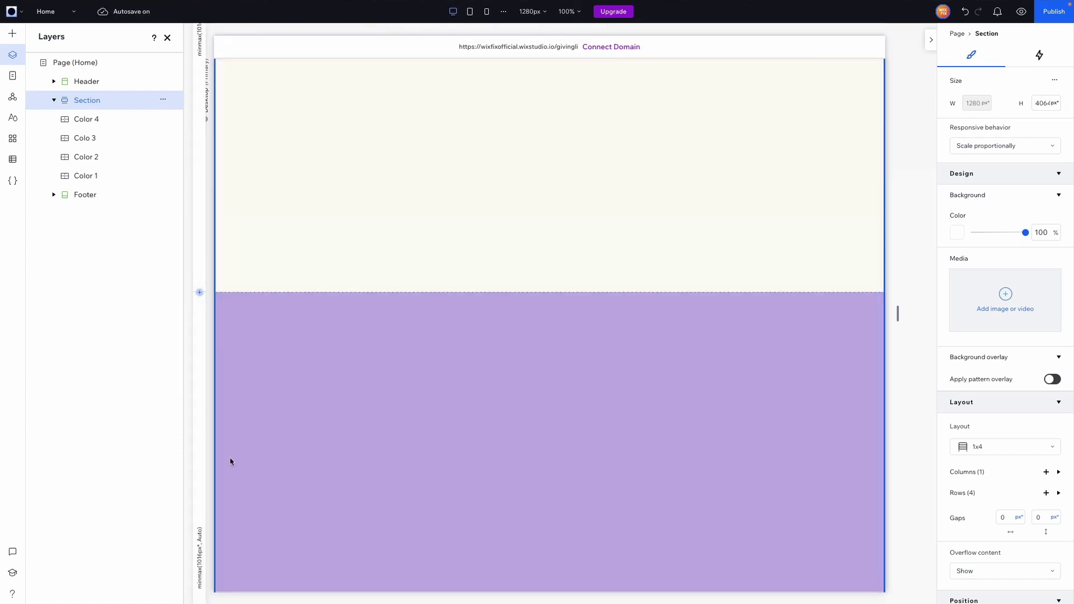
{"action": "scroll", "coordinate": [299, 472], "scroll_direction": "down", "scroll_amount": 4}
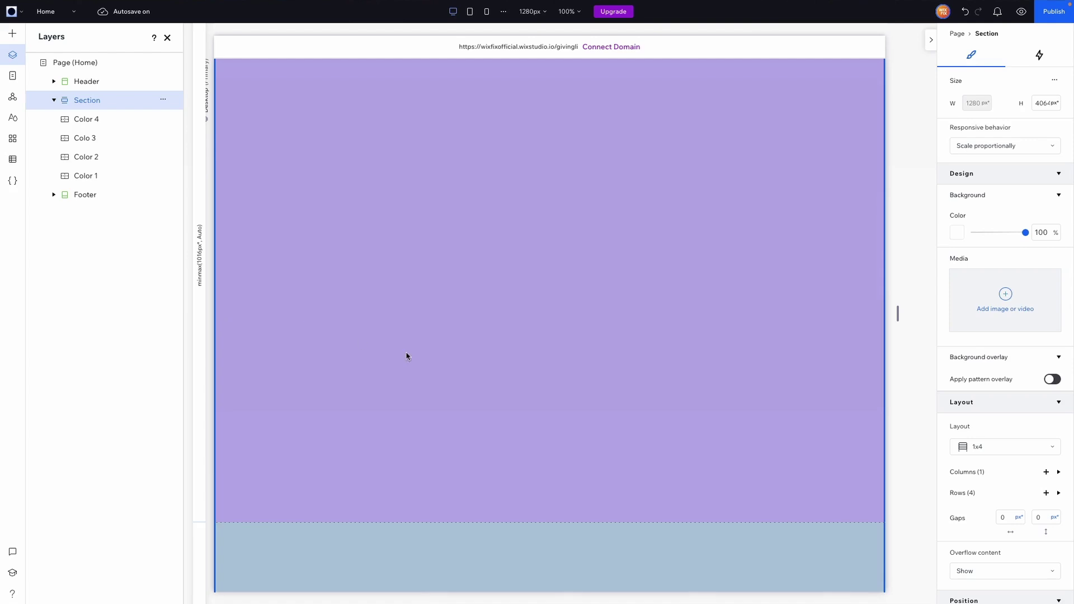
{"action": "scroll", "coordinate": [414, 359], "scroll_direction": "down", "scroll_amount": 8}
{"action": "left_click", "coordinate": [411, 460]}
{"action": "scroll", "coordinate": [484, 374], "scroll_direction": "up", "scroll_amount": 10}
{"action": "scroll", "coordinate": [485, 376], "scroll_direction": "up", "scroll_amount": 2}
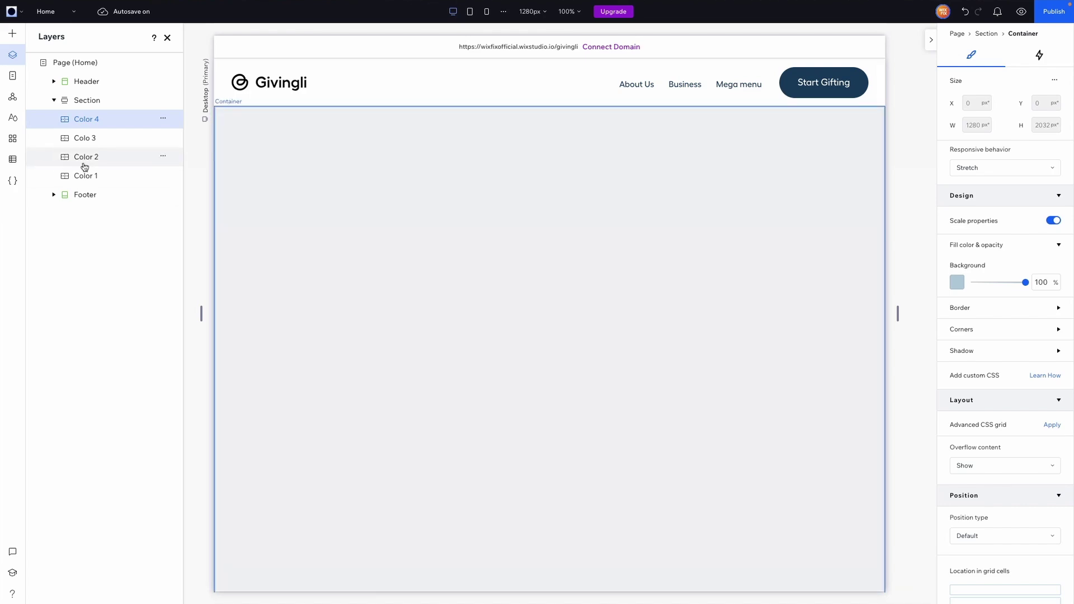
Step: Add a Fade scroll animation to the Color 2 container and open its adjustment settings
{"action": "left_click", "coordinate": [85, 160]}
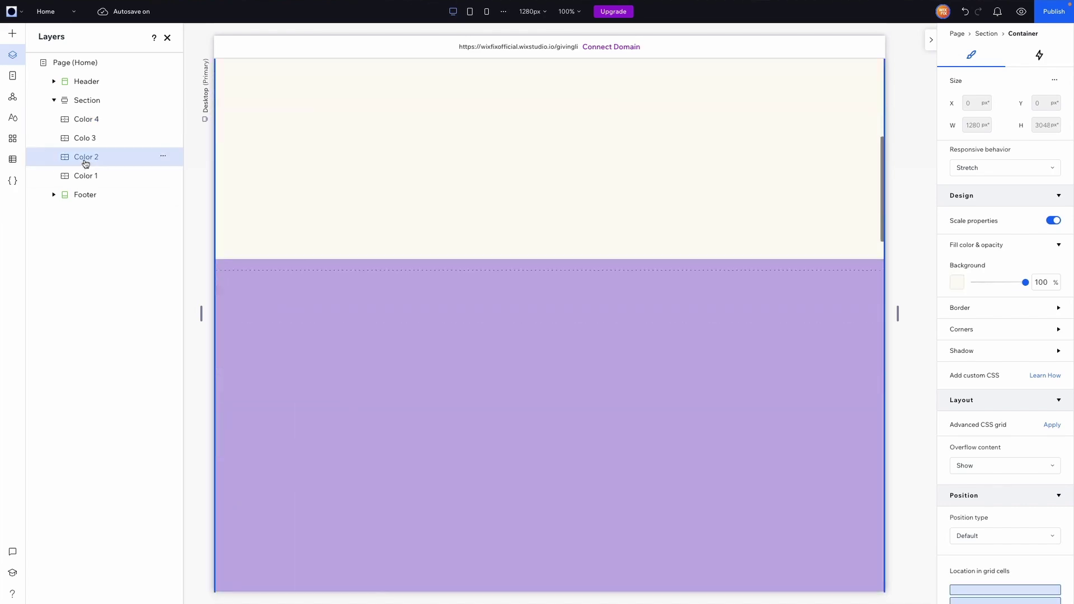
{"action": "left_click", "coordinate": [1040, 59]}
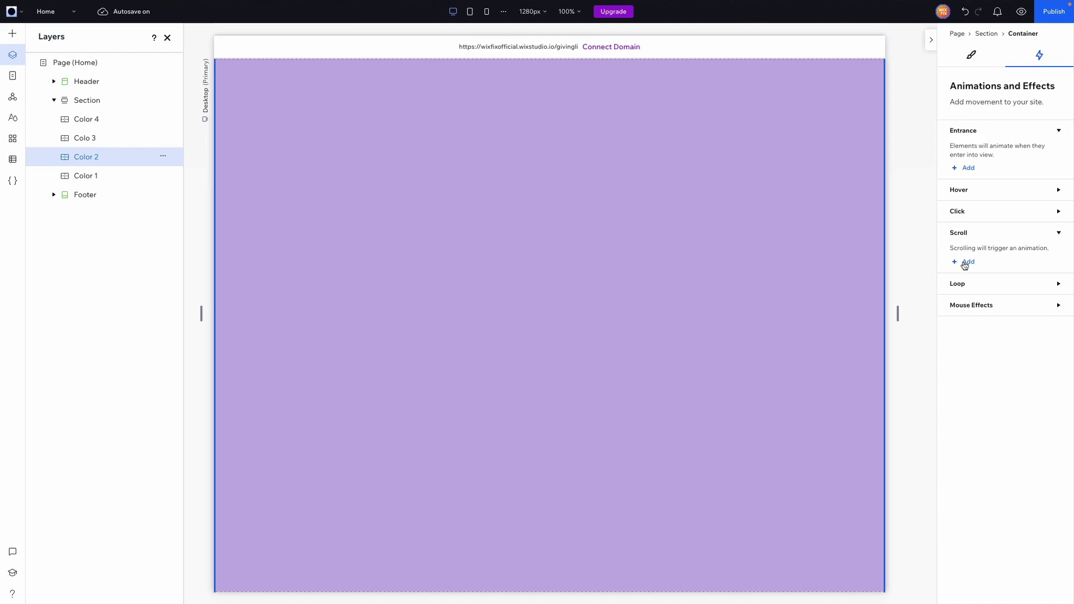
{"action": "left_click", "coordinate": [968, 263]}
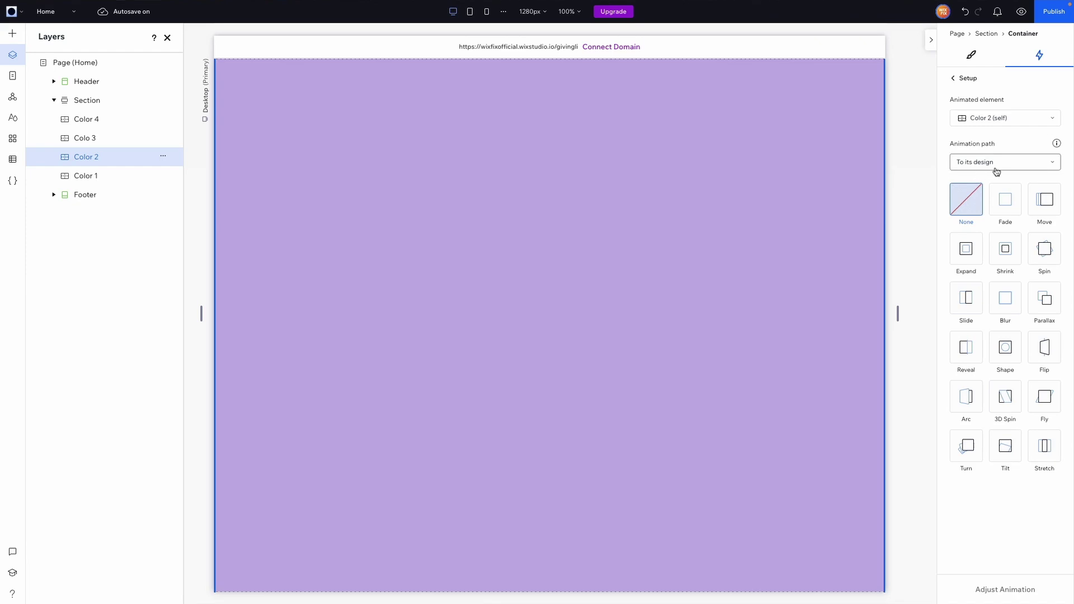
{"action": "left_click", "coordinate": [1006, 204]}
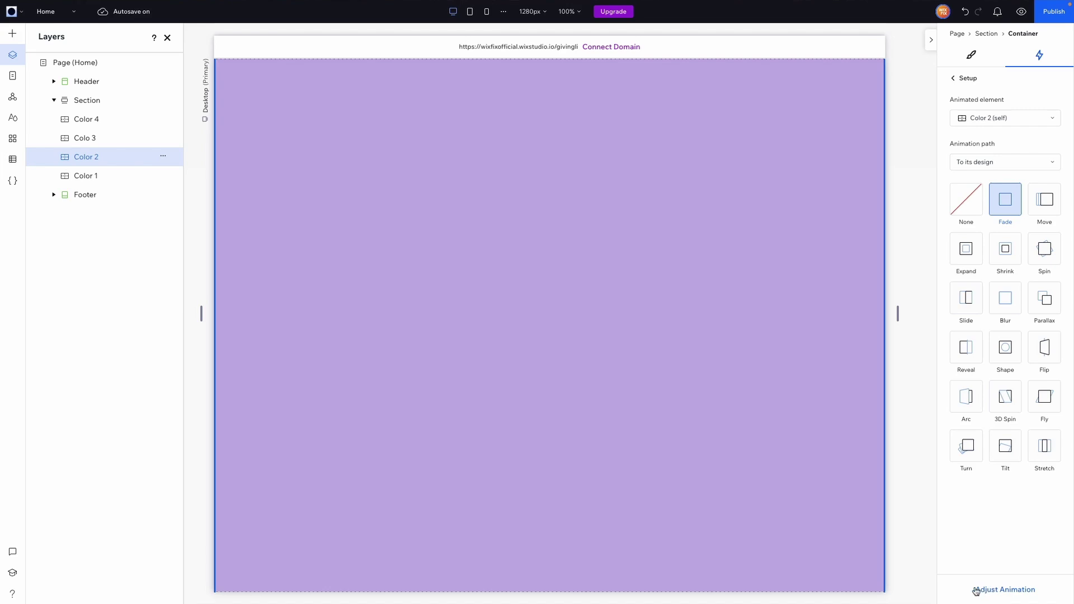
{"action": "left_click", "coordinate": [998, 590]}
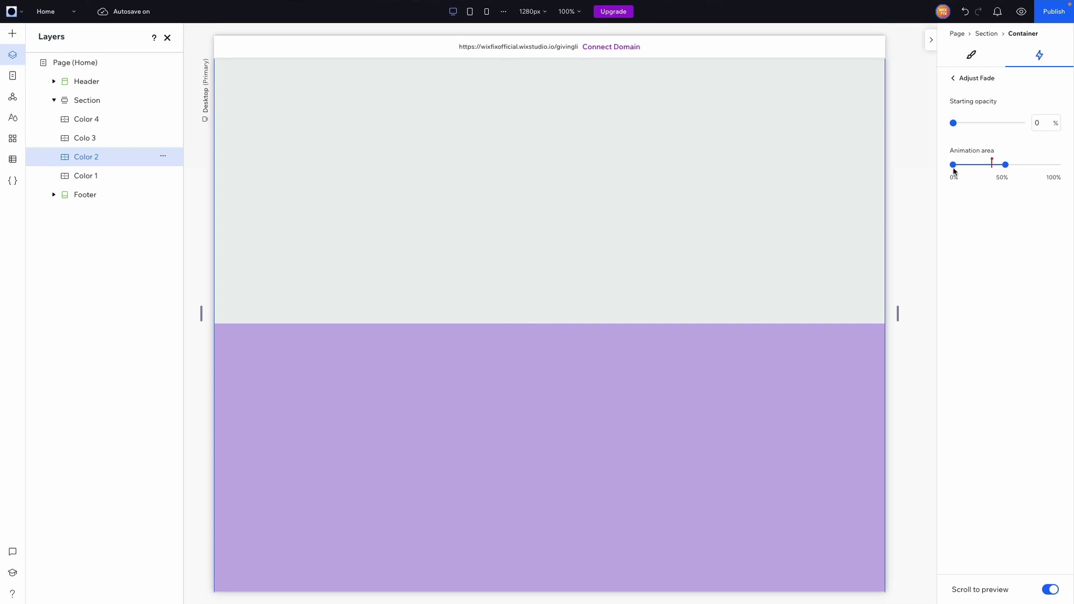
Step: Set the start of the Color 2 fade's animation area to about 38% and return to the container's animation overview
{"action": "scroll", "coordinate": [551, 326], "scroll_direction": "down", "scroll_amount": 1}
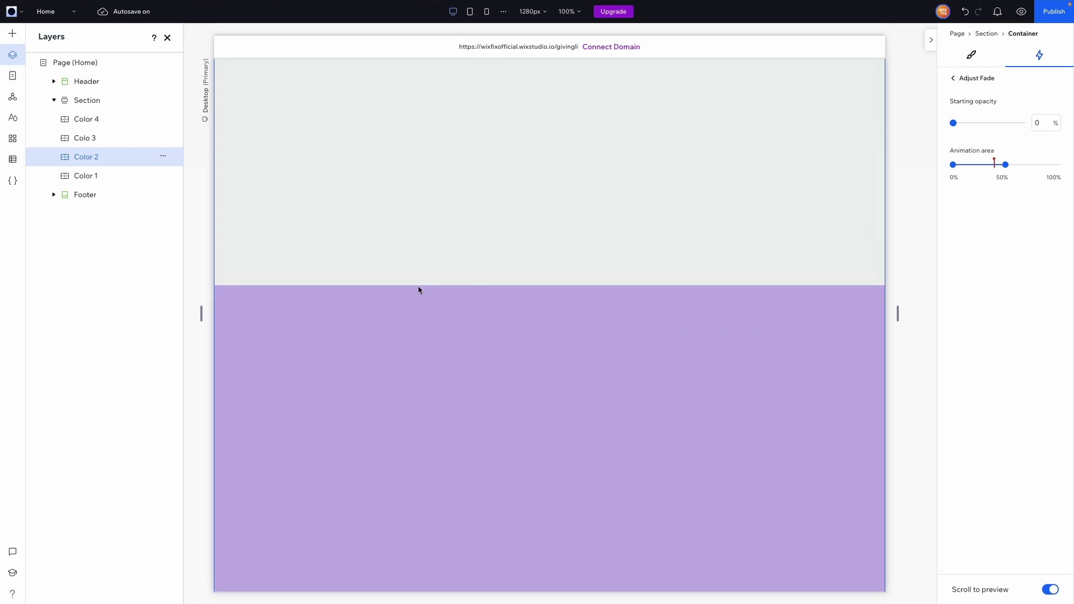
{"action": "scroll", "coordinate": [511, 284], "scroll_direction": "down", "scroll_amount": 2}
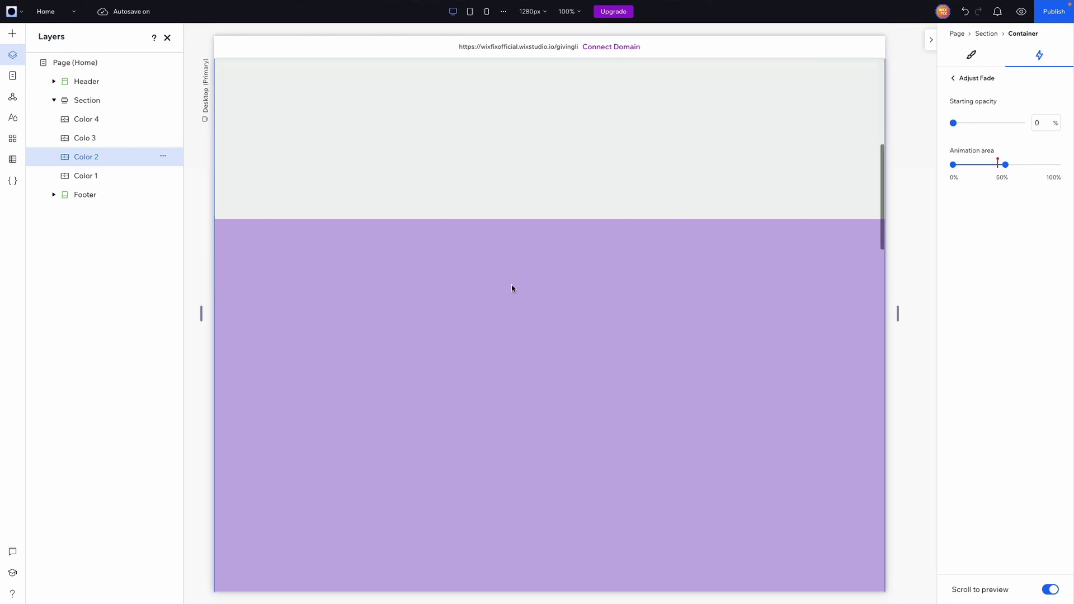
{"action": "scroll", "coordinate": [511, 284], "scroll_direction": "up", "scroll_amount": 1}
{"action": "scroll", "coordinate": [512, 284], "scroll_direction": "up", "scroll_amount": 2}
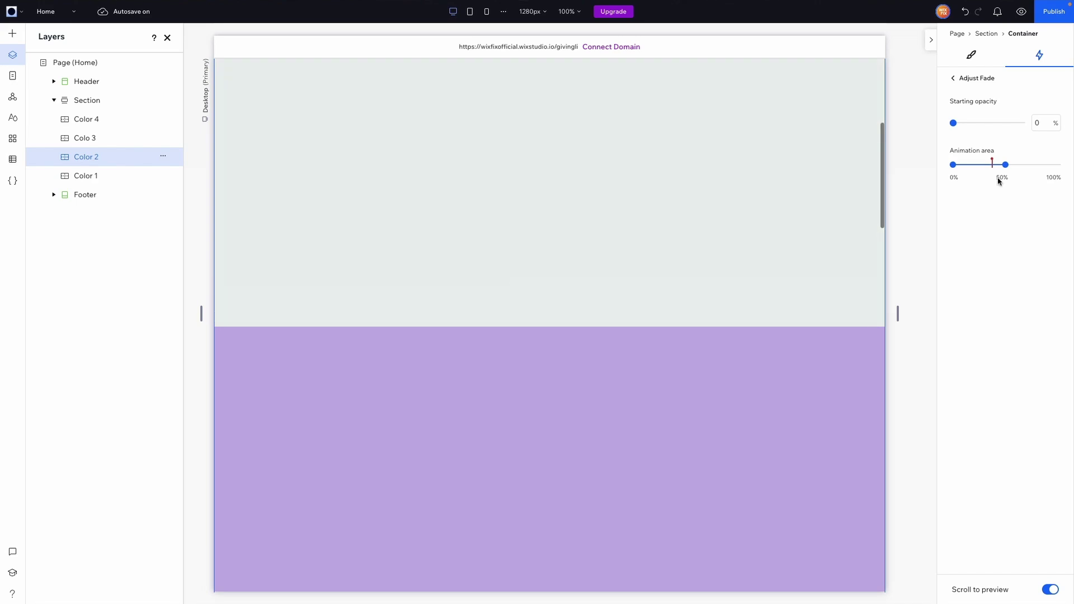
{"action": "scroll", "coordinate": [649, 297], "scroll_direction": "down", "scroll_amount": 1}
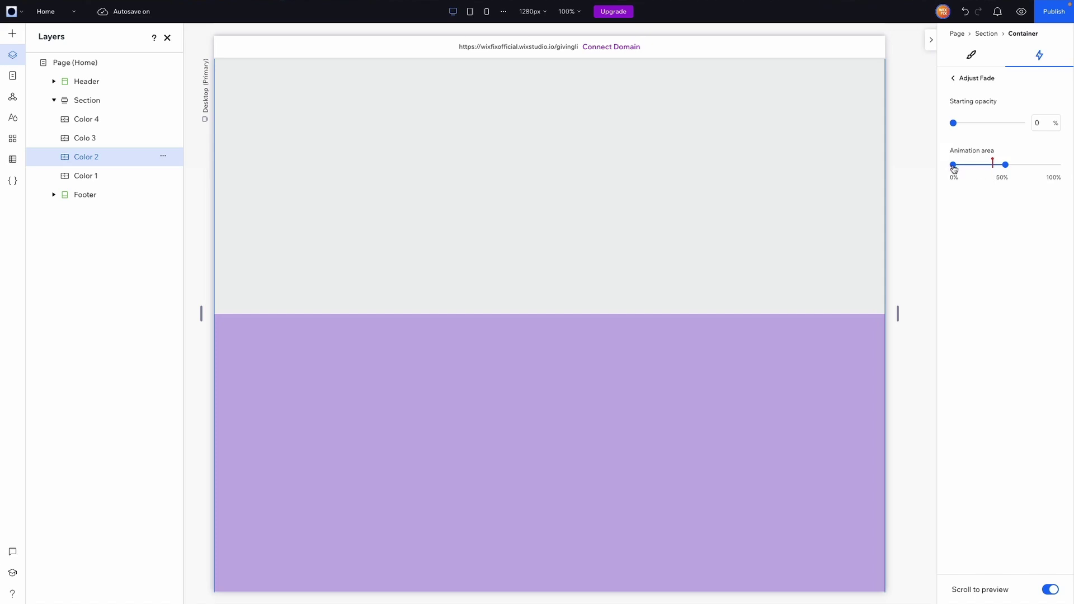
{"action": "left_click_drag", "start_coordinate": [954, 169], "coordinate": [994, 169]}
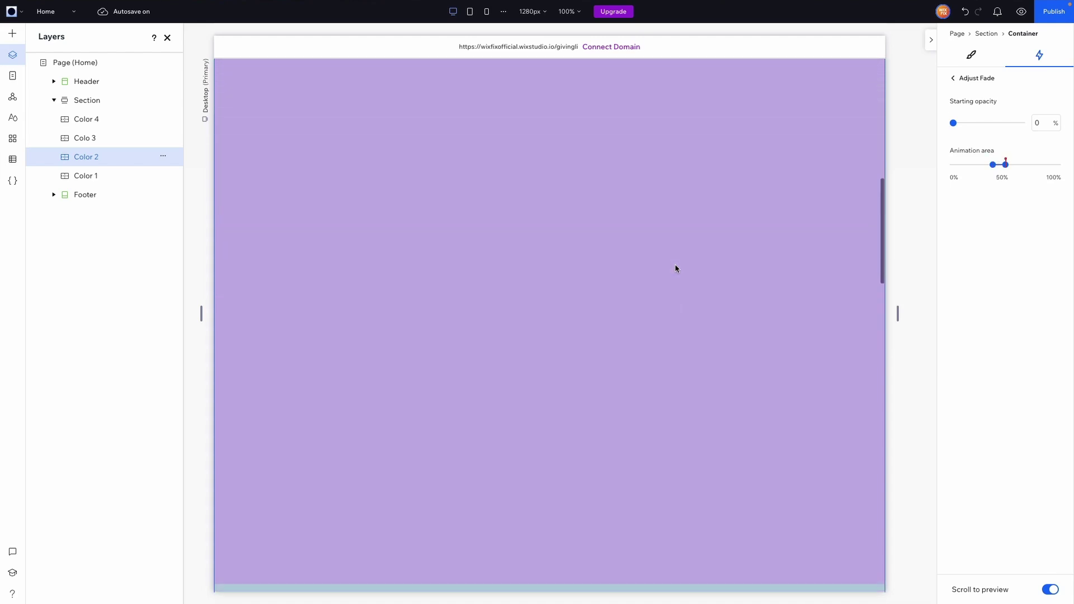
{"action": "mouse_move", "coordinate": [1006, 168]}
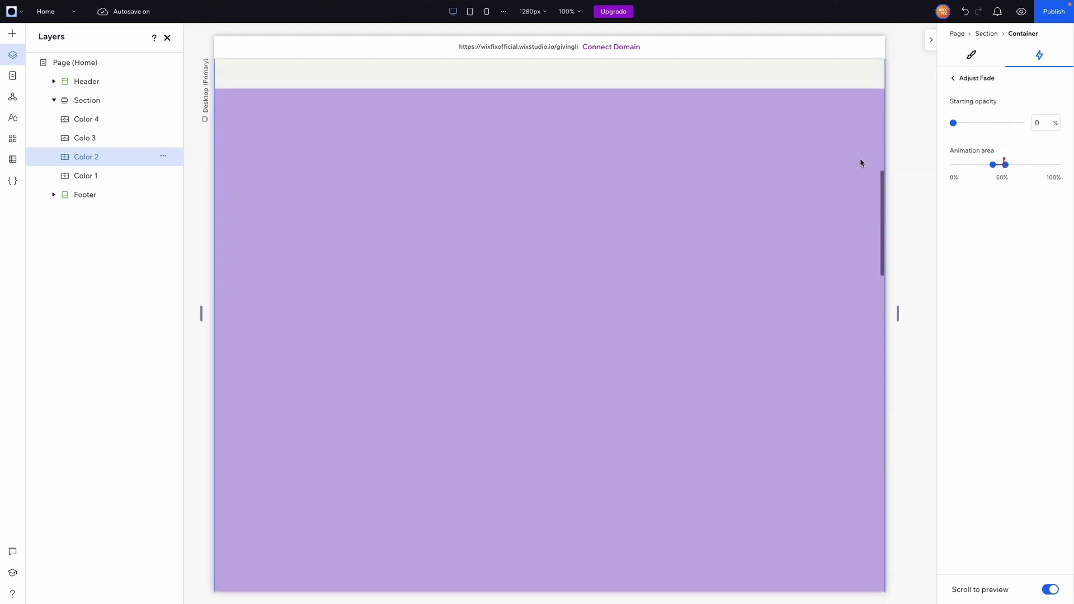
{"action": "left_click", "coordinate": [954, 80]}
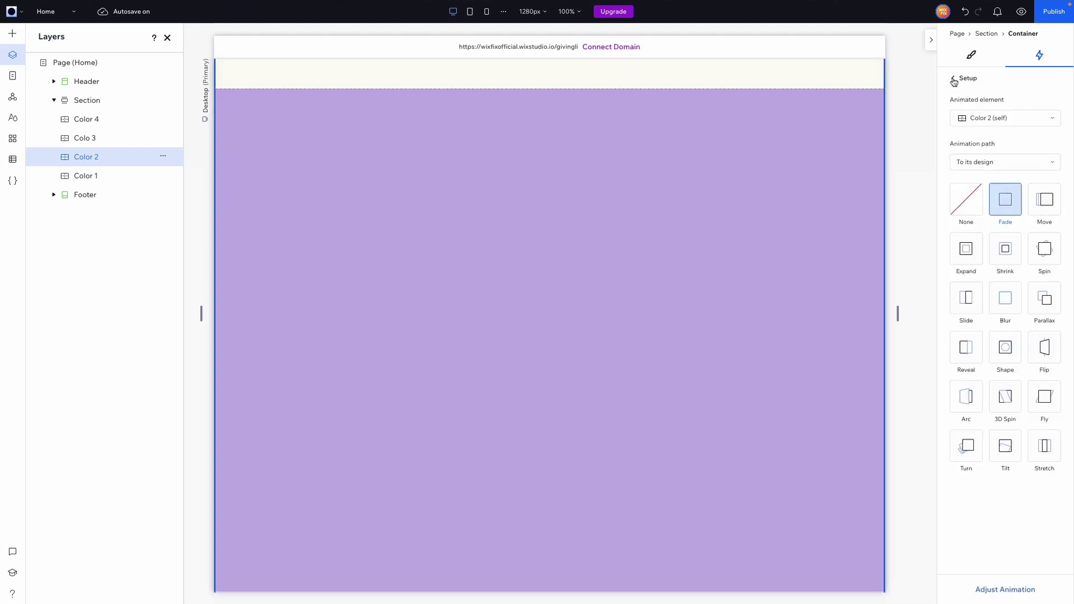
{"action": "left_click", "coordinate": [953, 79]}
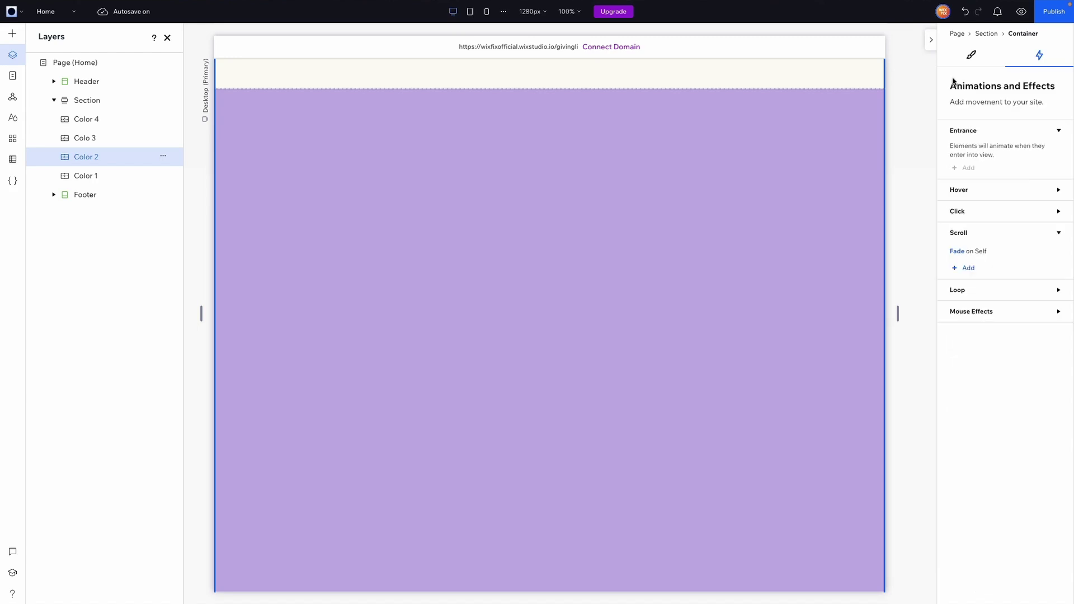
Step: Add a Fade scroll animation to the Colo 3 container and start its animation area at about 38%
{"action": "left_click", "coordinate": [79, 140]}
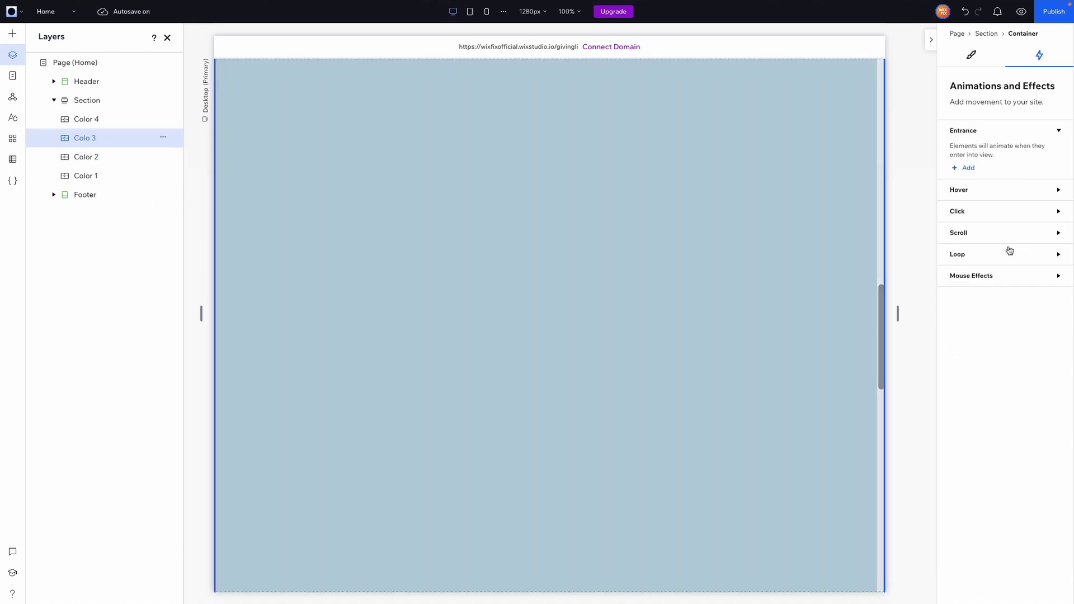
{"action": "left_click", "coordinate": [964, 235]}
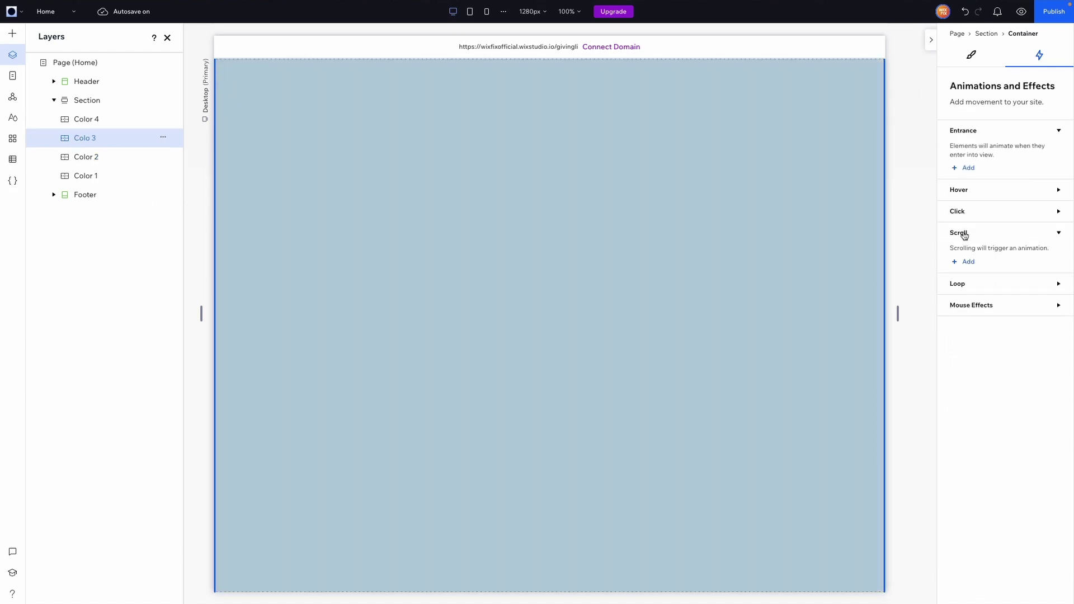
{"action": "left_click", "coordinate": [968, 262]}
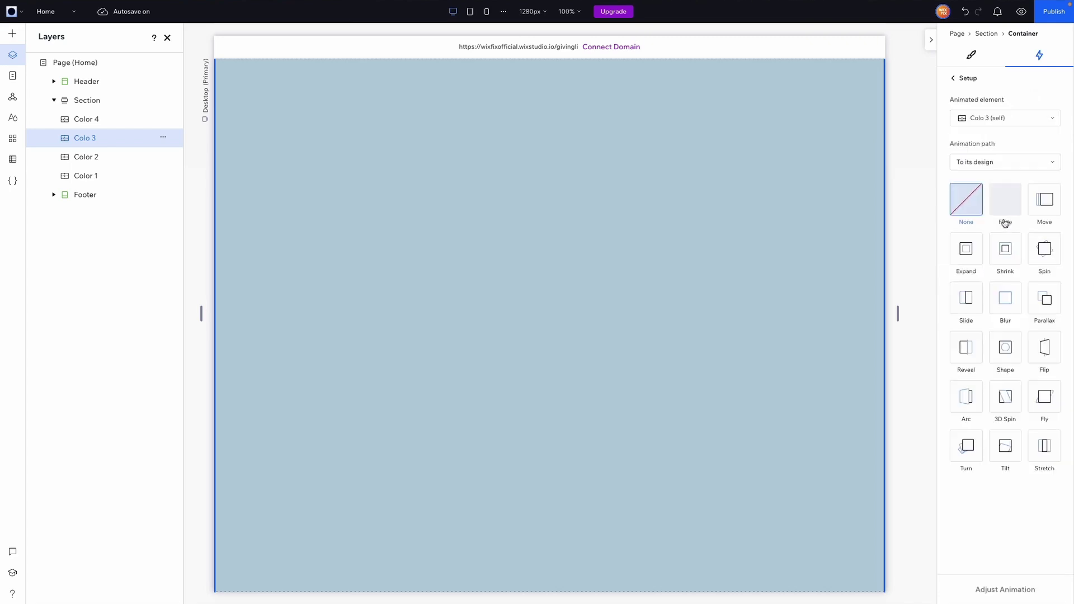
{"action": "left_click", "coordinate": [993, 590]}
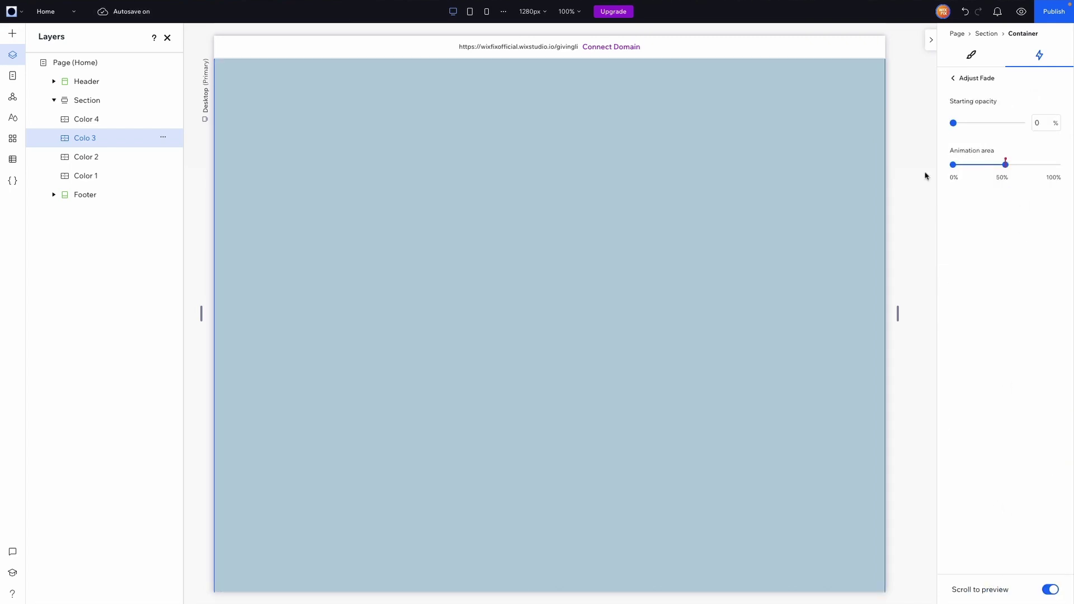
{"action": "mouse_move", "coordinate": [954, 166]}
{"action": "left_click_drag", "start_coordinate": [953, 166], "coordinate": [993, 165]}
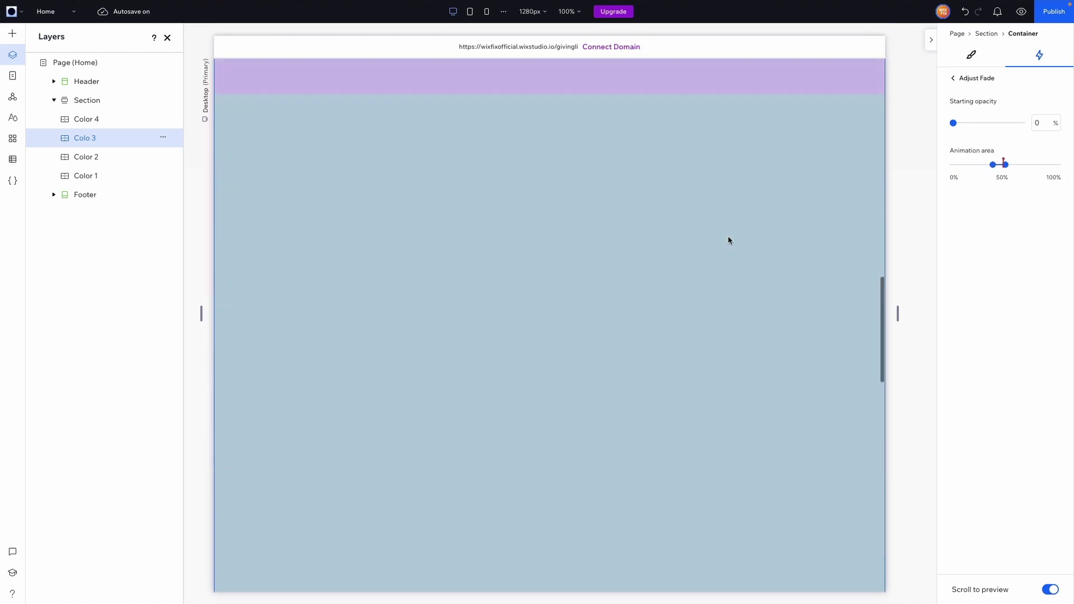
Step: Add a Fade scroll animation to the Color 4 container and open its adjustment settings
{"action": "left_click", "coordinate": [83, 120]}
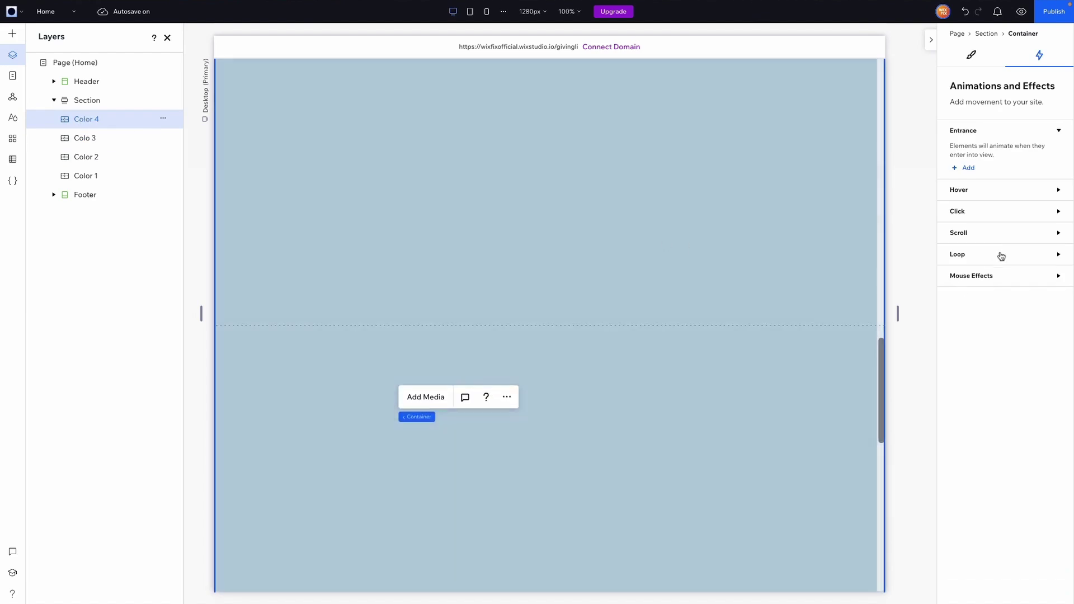
{"action": "left_click", "coordinate": [968, 236]}
{"action": "left_click", "coordinate": [969, 265]}
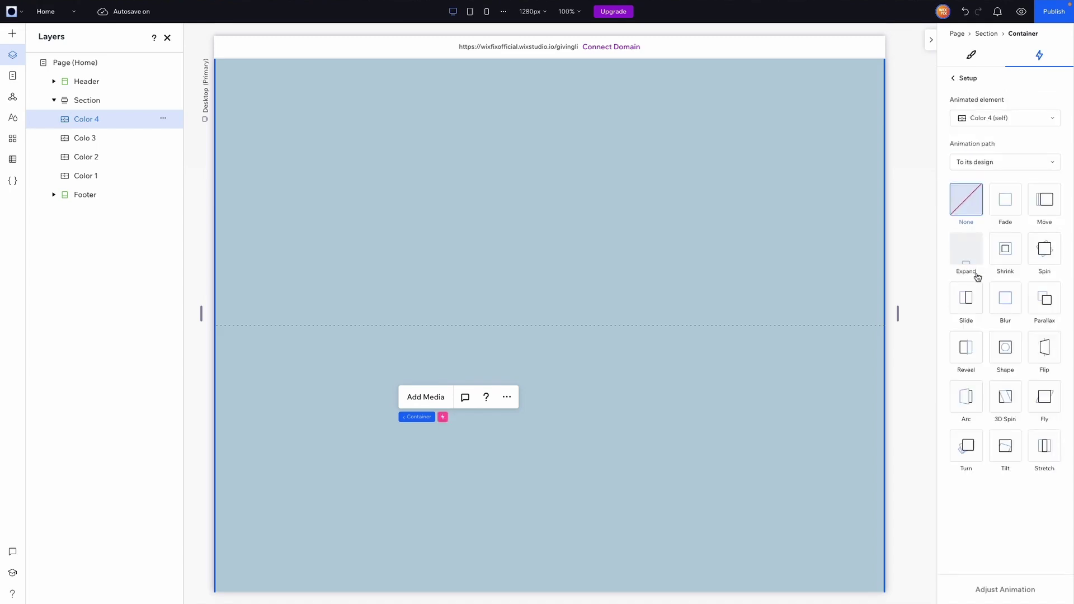
{"action": "left_click", "coordinate": [1006, 217]}
{"action": "left_click", "coordinate": [998, 587]}
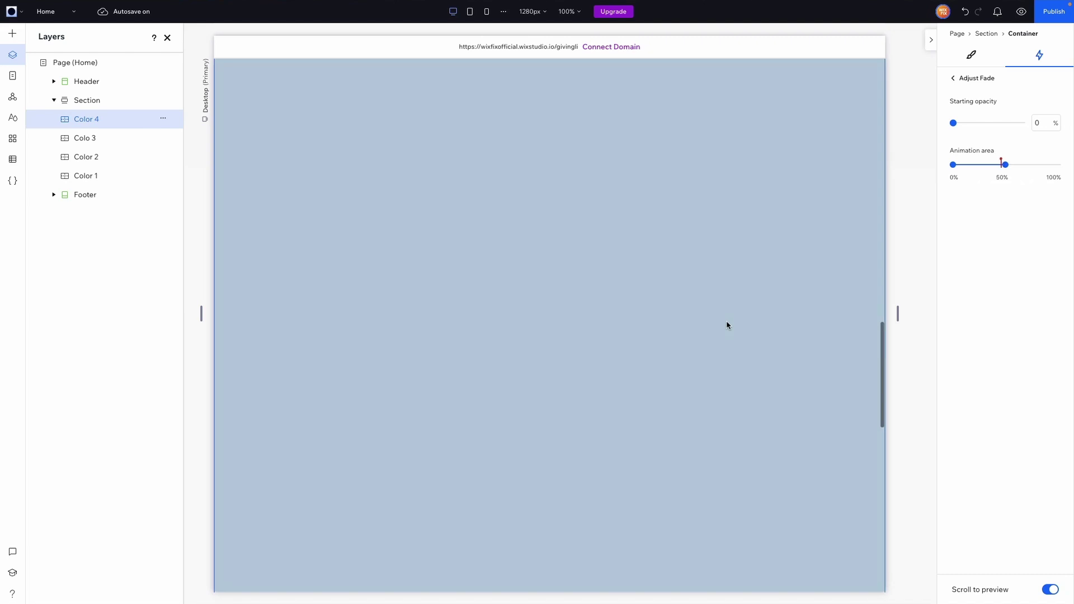
Step: Set the start of the Color 4 fade's animation area to about 18% and preview it on the page
{"action": "scroll", "coordinate": [727, 326], "scroll_direction": "up", "scroll_amount": 5}
{"action": "scroll", "coordinate": [726, 326], "scroll_direction": "down", "scroll_amount": 1}
{"action": "scroll", "coordinate": [726, 325], "scroll_direction": "up", "scroll_amount": 1}
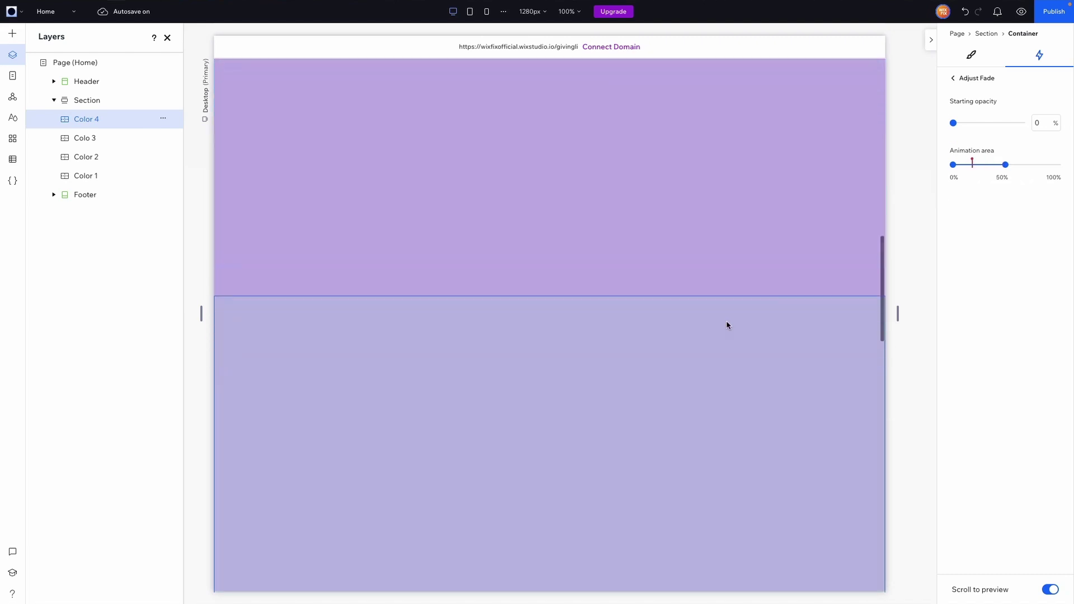
{"action": "left_click_drag", "start_coordinate": [953, 164], "coordinate": [971, 164]}
{"action": "scroll", "coordinate": [669, 317], "scroll_direction": "down", "scroll_amount": 3}
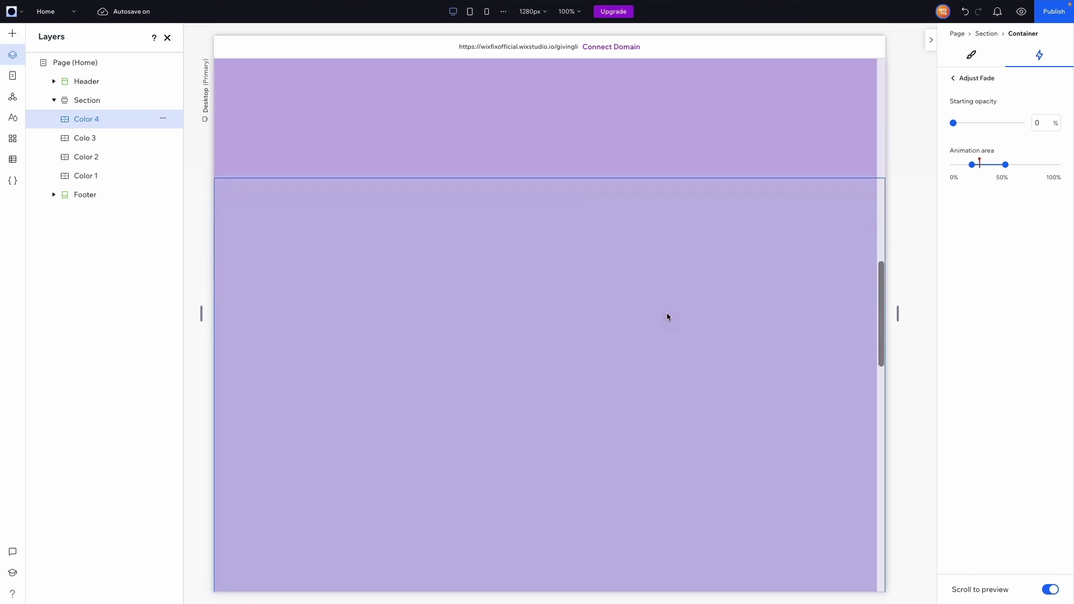
{"action": "scroll", "coordinate": [666, 316], "scroll_direction": "down", "scroll_amount": 2}
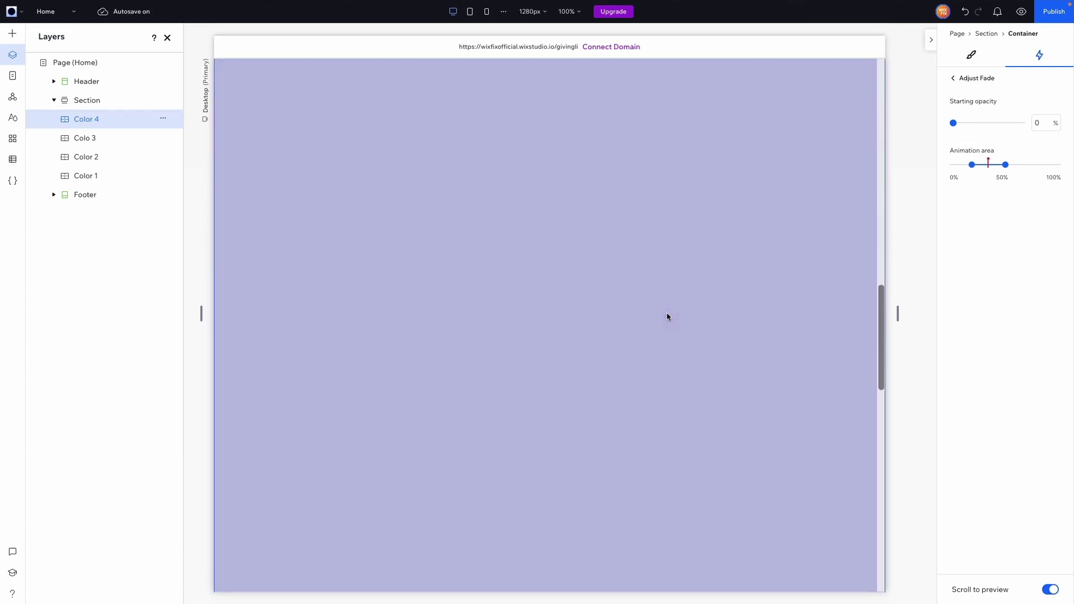
Step: Set the end of the Color 4 fade's animation area to about 33% and return to the animation overview
{"action": "scroll", "coordinate": [667, 316], "scroll_direction": "down", "scroll_amount": 1}
{"action": "left_click_drag", "start_coordinate": [1005, 164], "coordinate": [987, 165]}
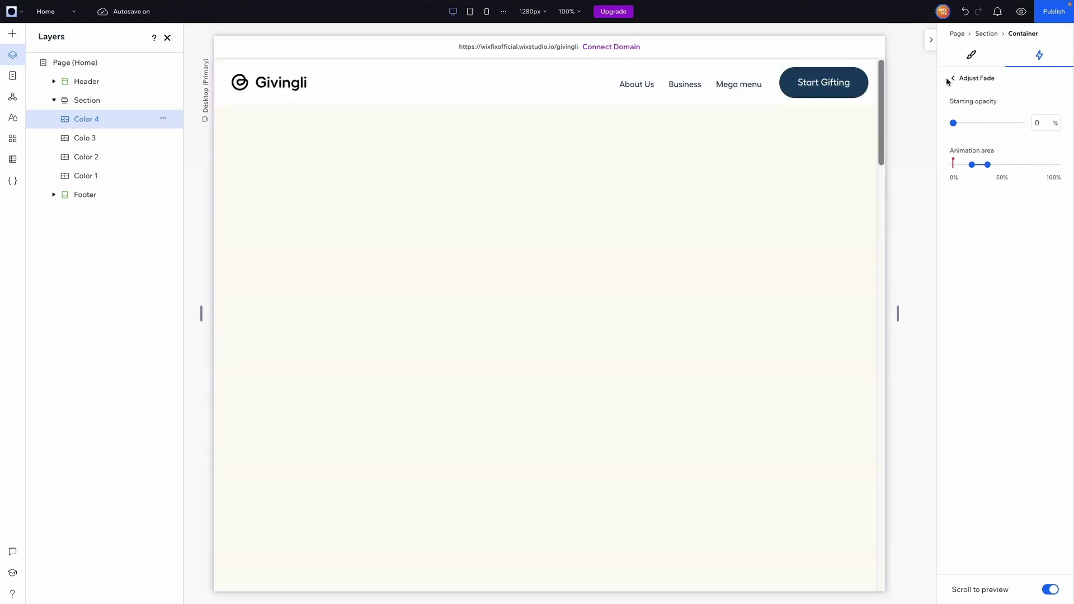
{"action": "left_click", "coordinate": [952, 81]}
{"action": "left_click", "coordinate": [952, 82]}
Step: Preview the site and examine how the first blue container transitions into the next color while scrolling back and forth
{"action": "left_click", "coordinate": [1021, 12]}
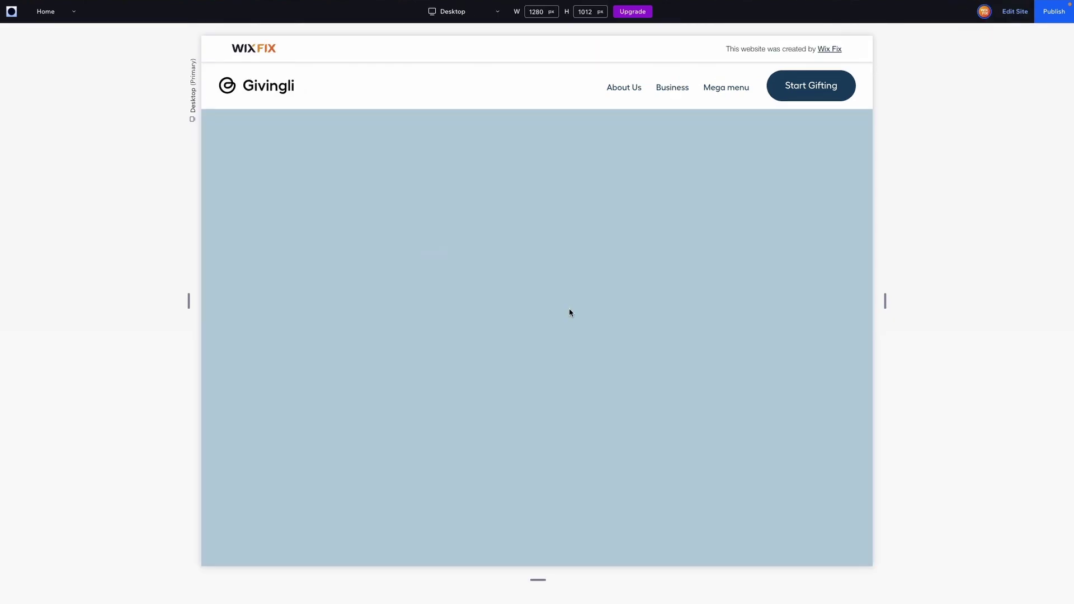
{"action": "scroll", "coordinate": [570, 312], "scroll_direction": "down", "scroll_amount": 5}
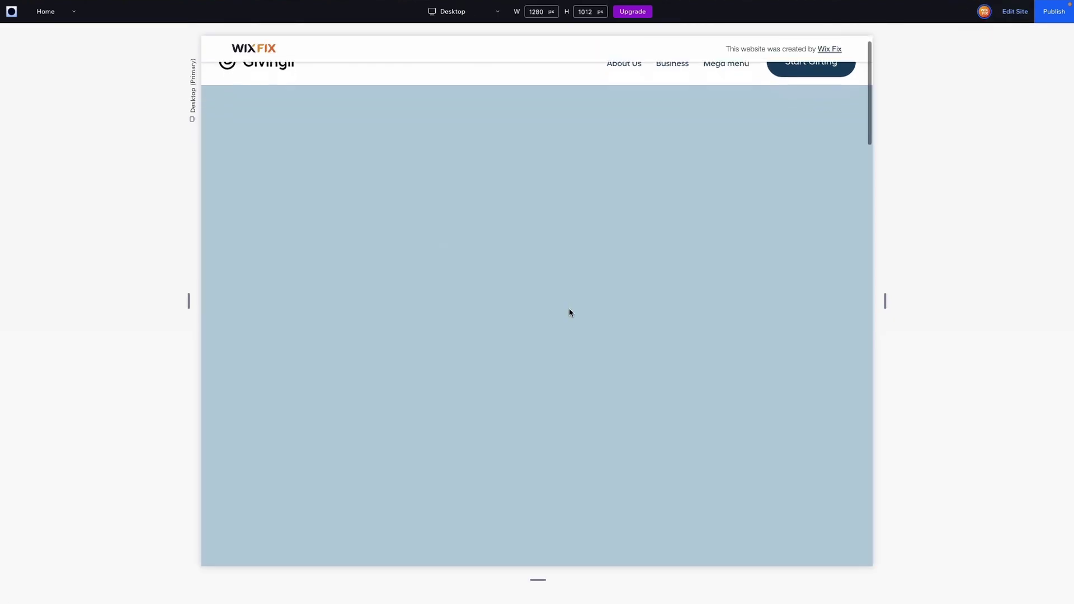
{"action": "scroll", "coordinate": [570, 311], "scroll_direction": "down", "scroll_amount": 3}
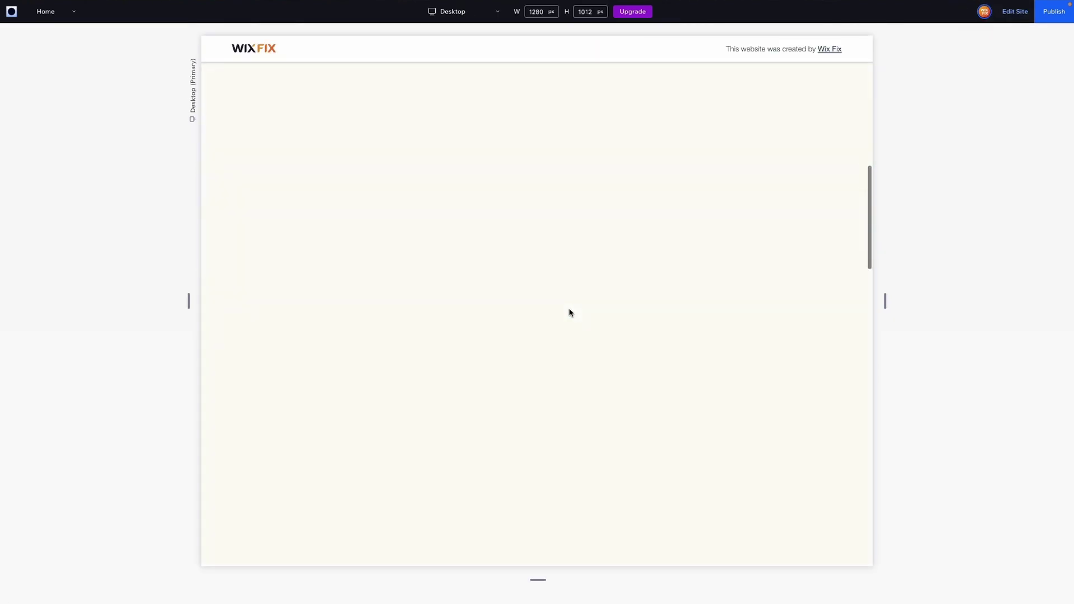
{"action": "scroll", "coordinate": [570, 312], "scroll_direction": "down", "scroll_amount": 3}
{"action": "scroll", "coordinate": [569, 313], "scroll_direction": "down", "scroll_amount": 2}
{"action": "scroll", "coordinate": [570, 313], "scroll_direction": "up", "scroll_amount": 8}
{"action": "scroll", "coordinate": [570, 312], "scroll_direction": "up", "scroll_amount": 6}
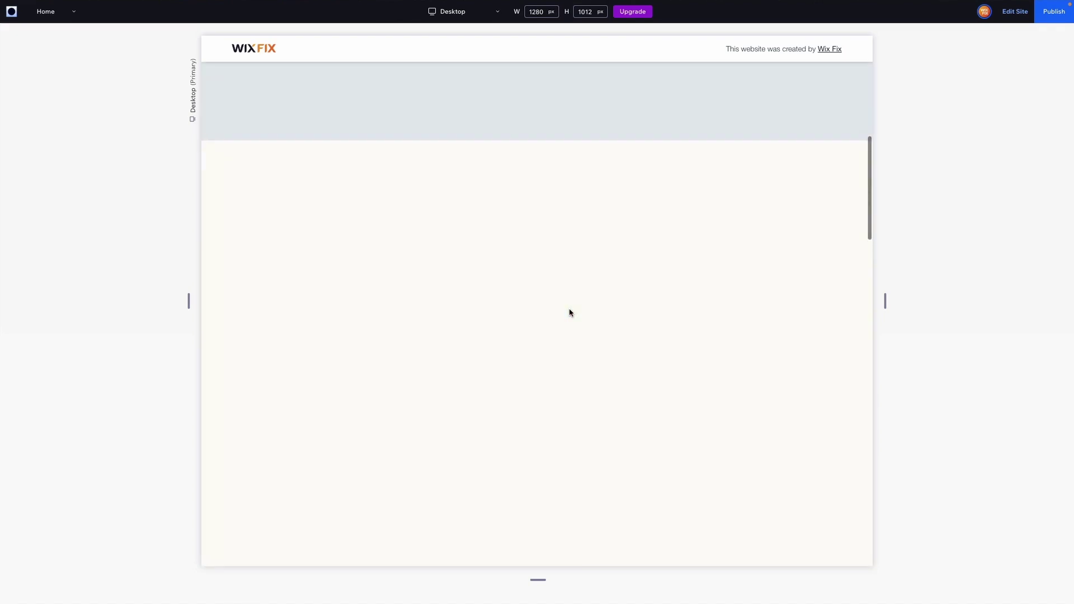
{"action": "scroll", "coordinate": [570, 312], "scroll_direction": "down", "scroll_amount": 2}
{"action": "scroll", "coordinate": [569, 312], "scroll_direction": "down", "scroll_amount": 1}
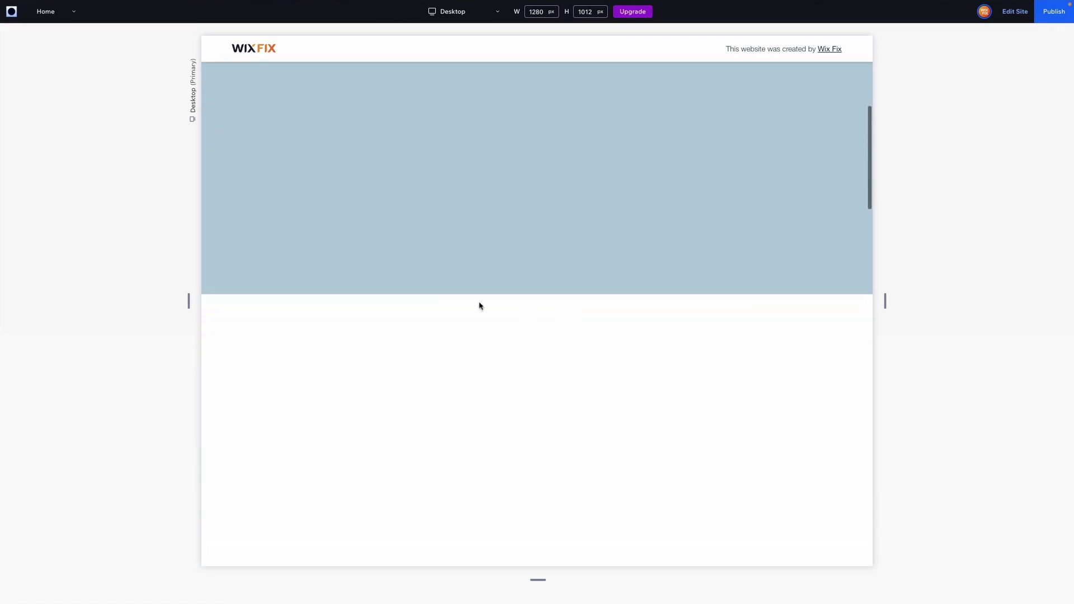
{"action": "scroll", "coordinate": [452, 301], "scroll_direction": "down", "scroll_amount": 5}
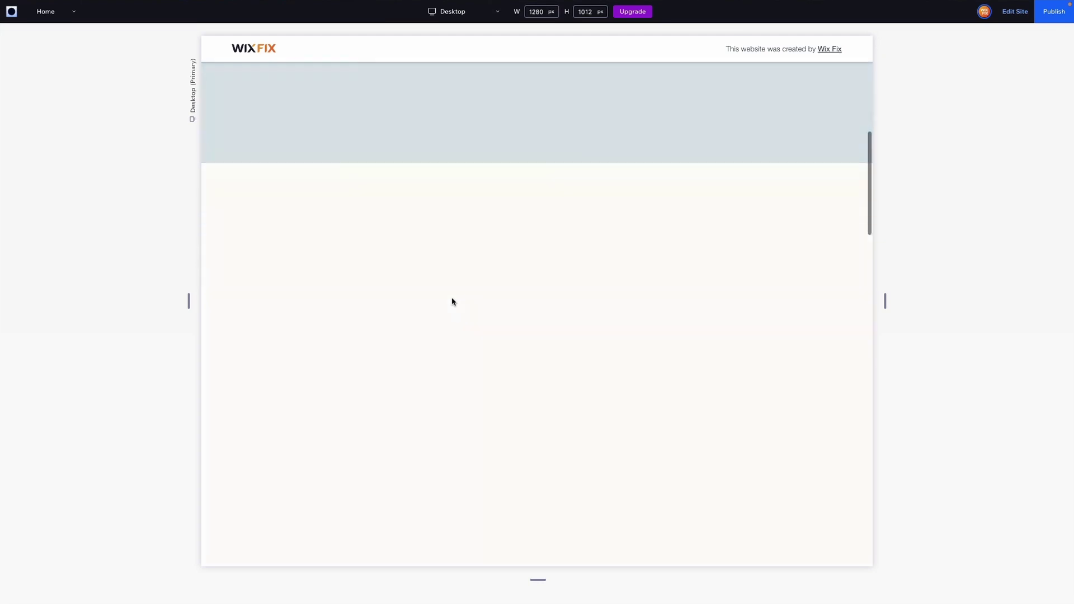
{"action": "scroll", "coordinate": [452, 301], "scroll_direction": "up", "scroll_amount": 8}
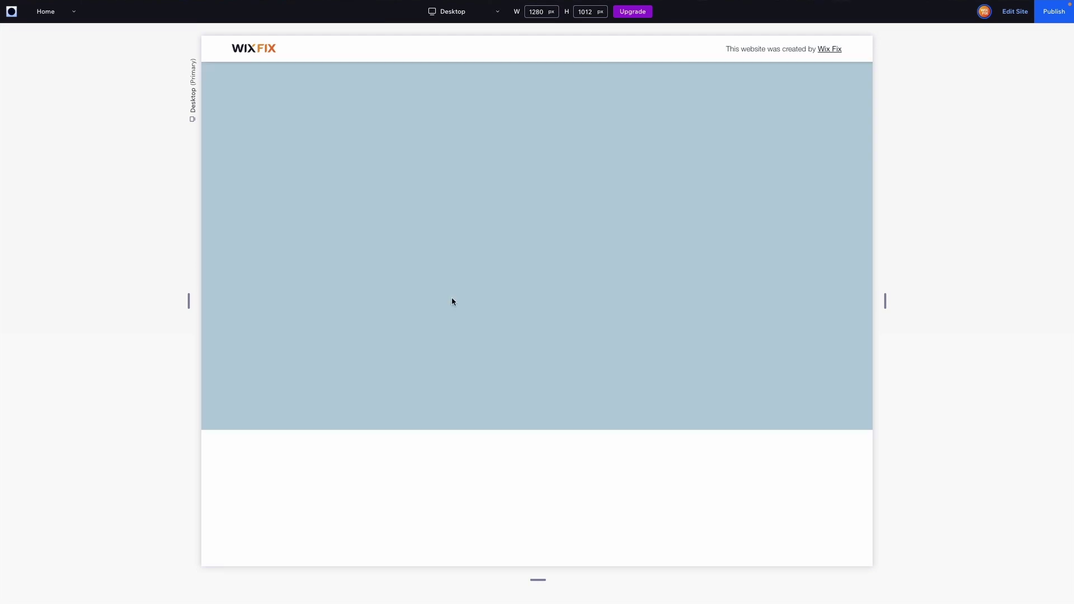
{"action": "scroll", "coordinate": [452, 301], "scroll_direction": "down", "scroll_amount": 3}
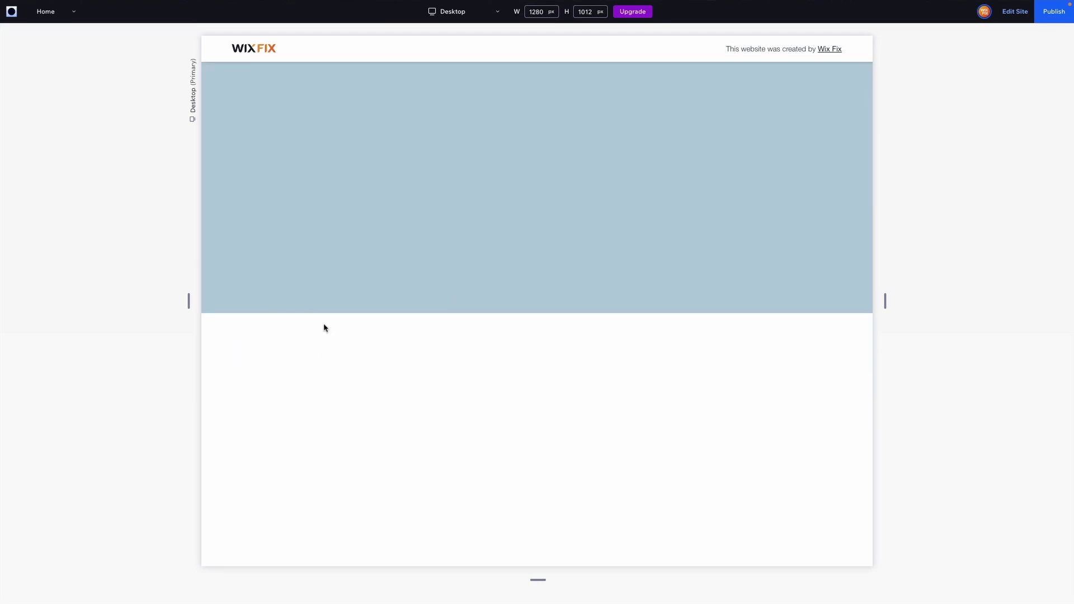
Step: Examine the lower transition from purple to blue down to the footer, and return to the editor
{"action": "scroll", "coordinate": [484, 288], "scroll_direction": "down", "scroll_amount": 10}
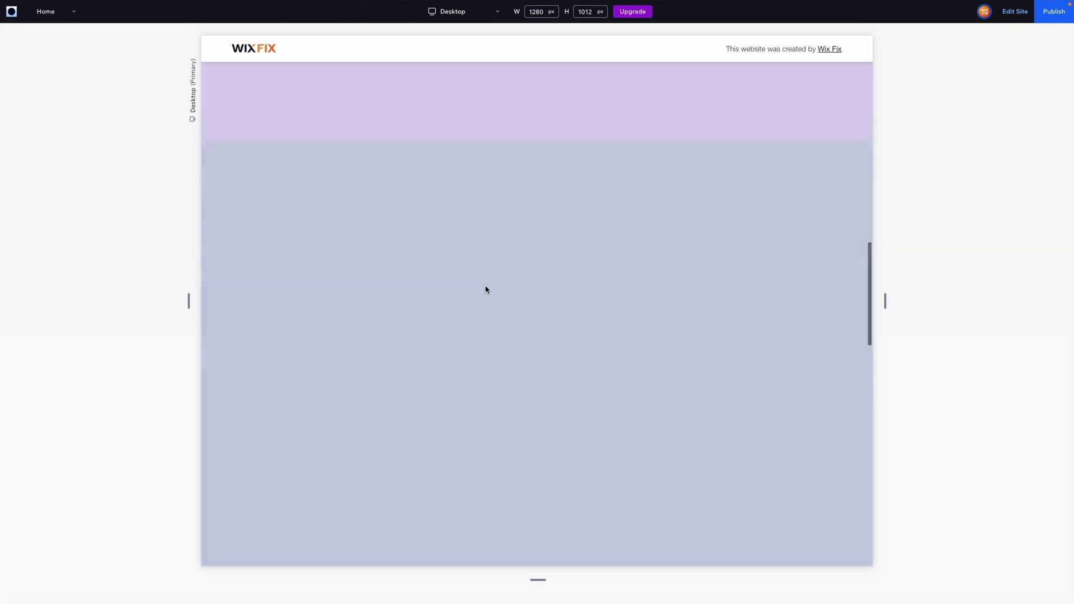
{"action": "scroll", "coordinate": [485, 290], "scroll_direction": "up", "scroll_amount": 1}
{"action": "scroll", "coordinate": [409, 186], "scroll_direction": "down", "scroll_amount": 3}
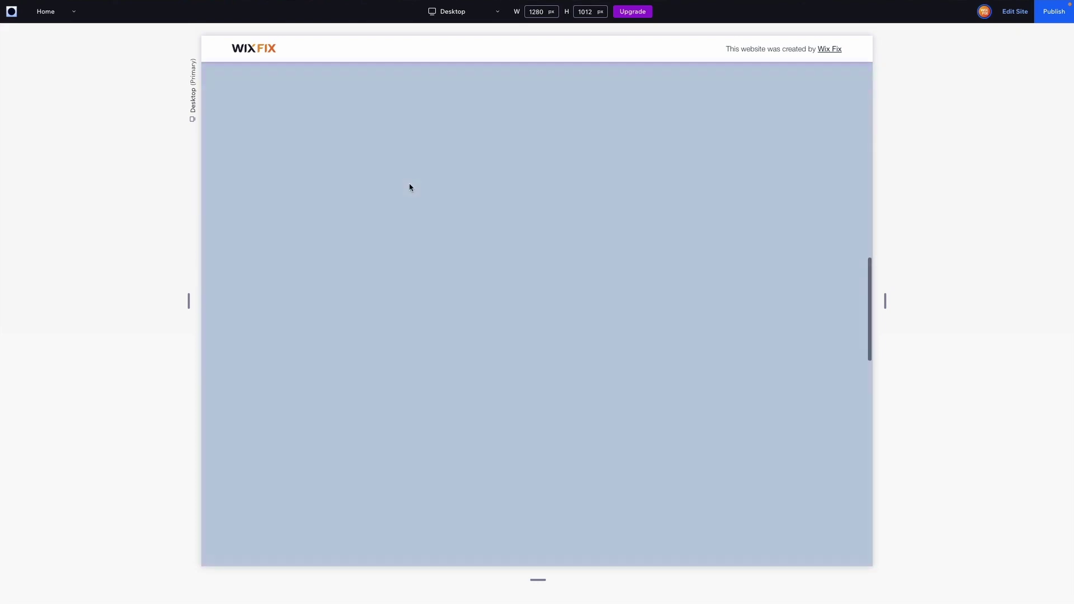
{"action": "scroll", "coordinate": [410, 187], "scroll_direction": "up", "scroll_amount": 2}
{"action": "scroll", "coordinate": [409, 187], "scroll_direction": "down", "scroll_amount": 4}
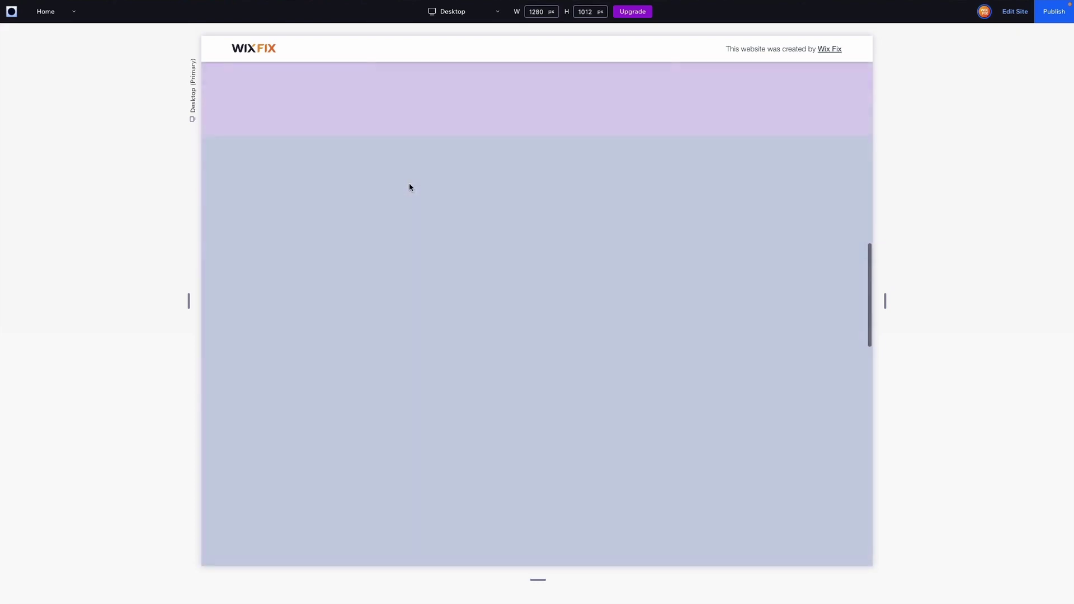
{"action": "scroll", "coordinate": [409, 186], "scroll_direction": "down", "scroll_amount": 5}
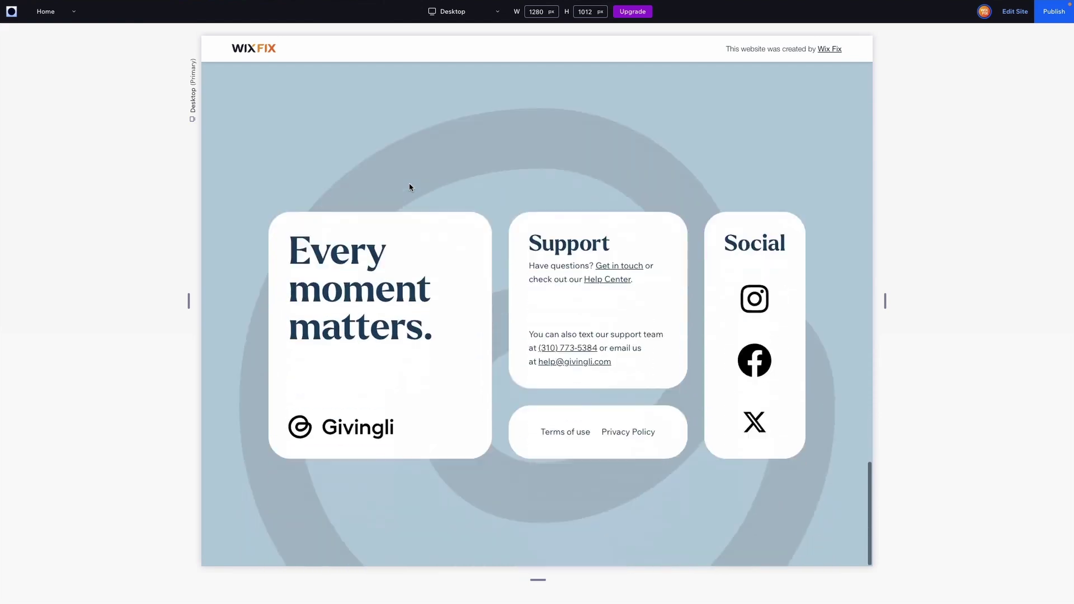
{"action": "scroll", "coordinate": [409, 186], "scroll_direction": "up", "scroll_amount": 3}
{"action": "scroll", "coordinate": [409, 187], "scroll_direction": "up", "scroll_amount": 10}
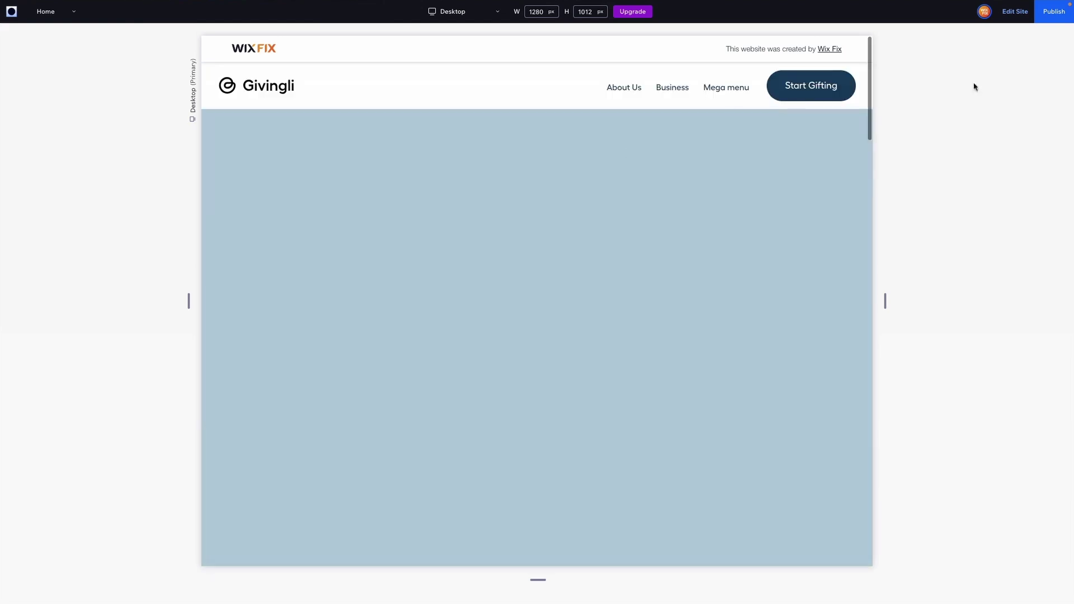
{"action": "left_click", "coordinate": [1015, 11]}
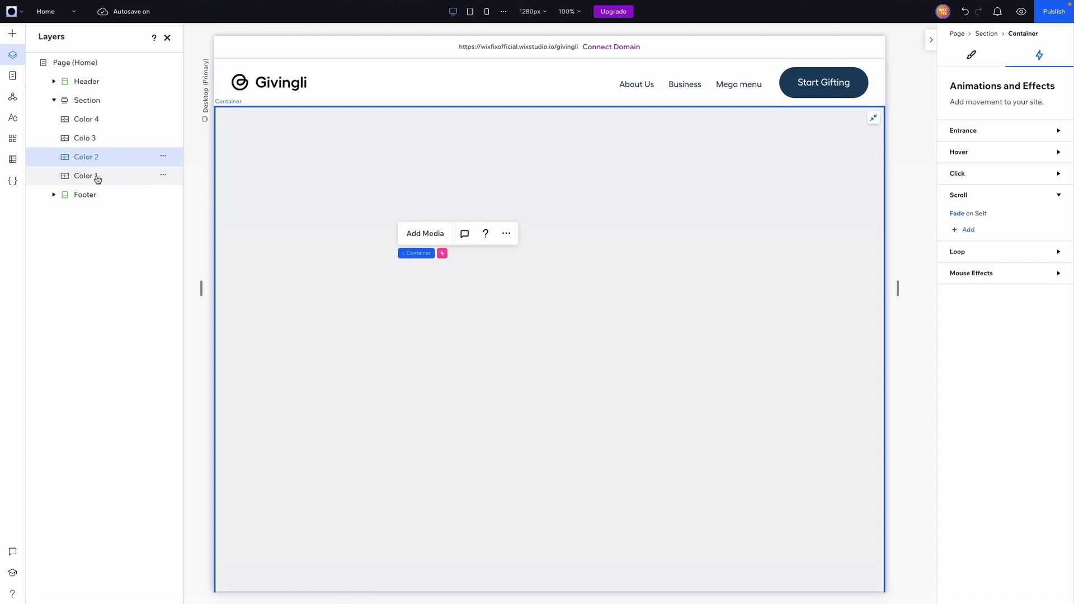
Step: Extend the Color 1 container to span grid rows 1 to 2
{"action": "left_click", "coordinate": [97, 177]}
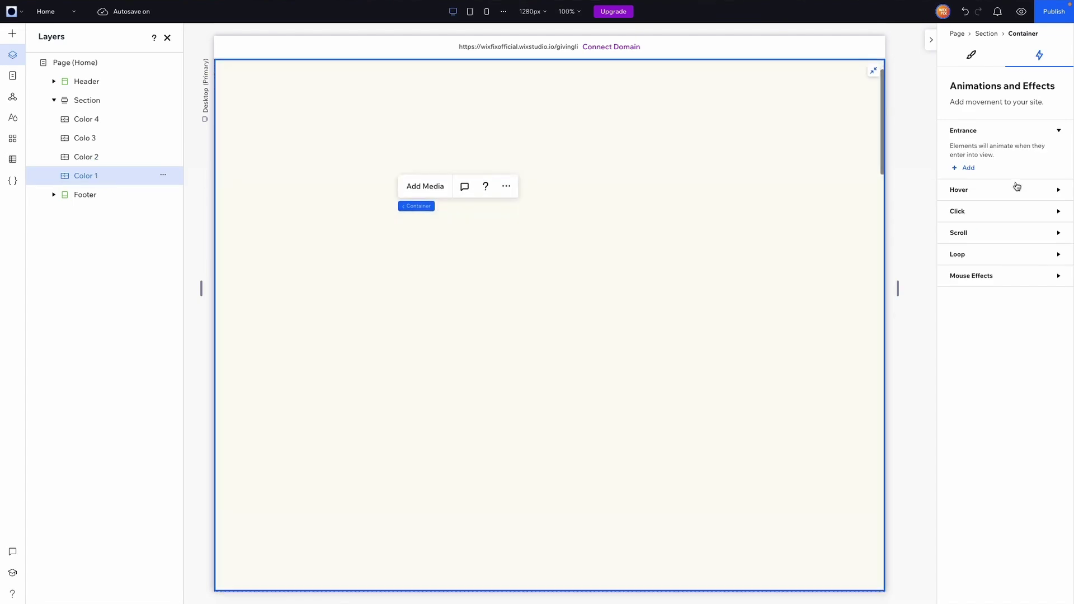
{"action": "left_click", "coordinate": [972, 56]}
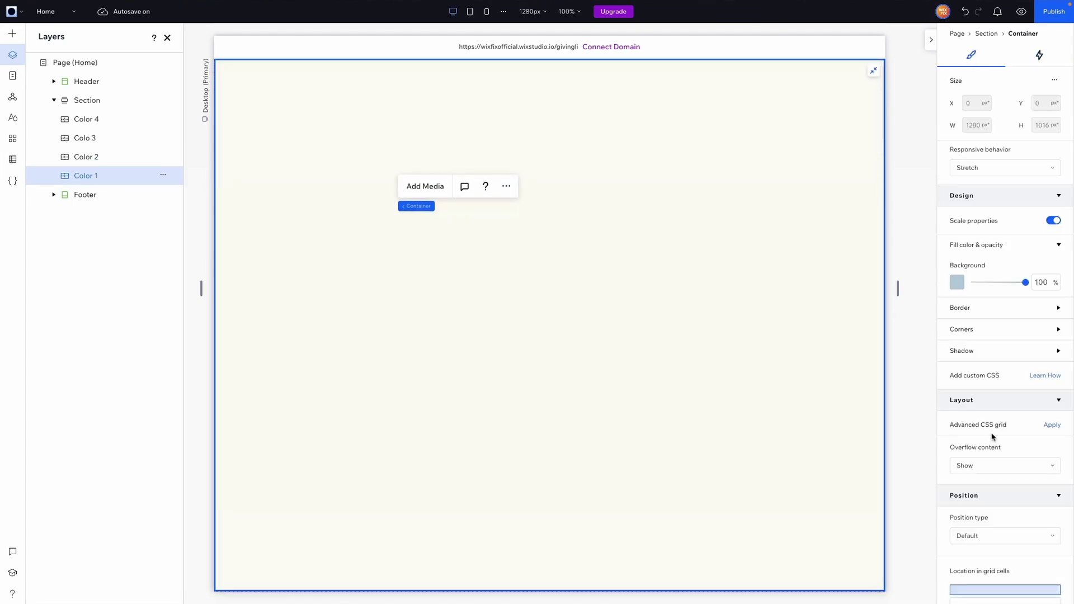
{"action": "scroll", "coordinate": [992, 437], "scroll_direction": "down", "scroll_amount": 4}
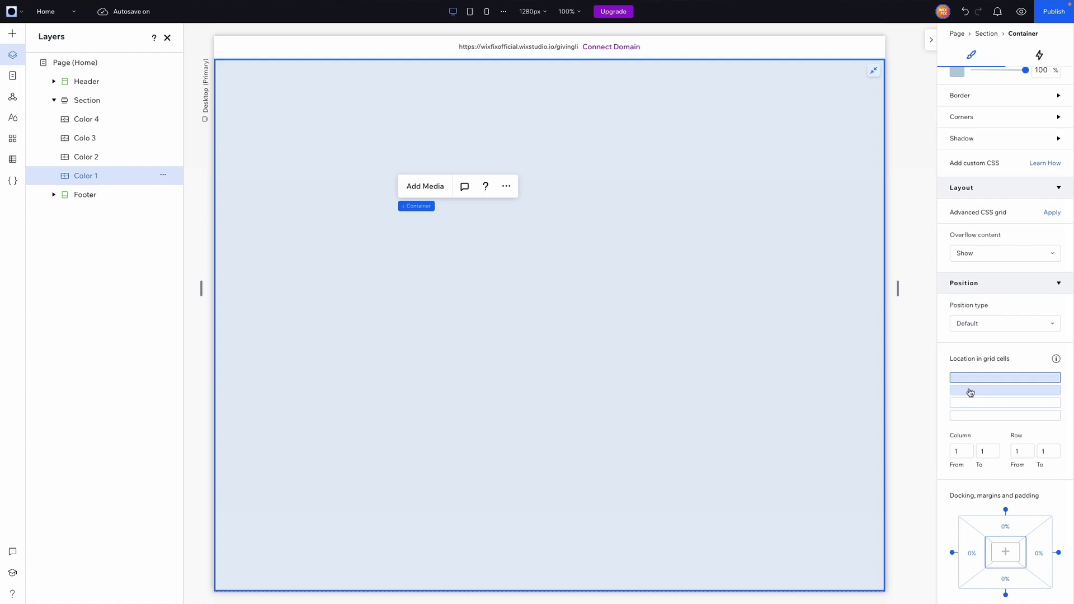
{"action": "left_click", "coordinate": [970, 391]}
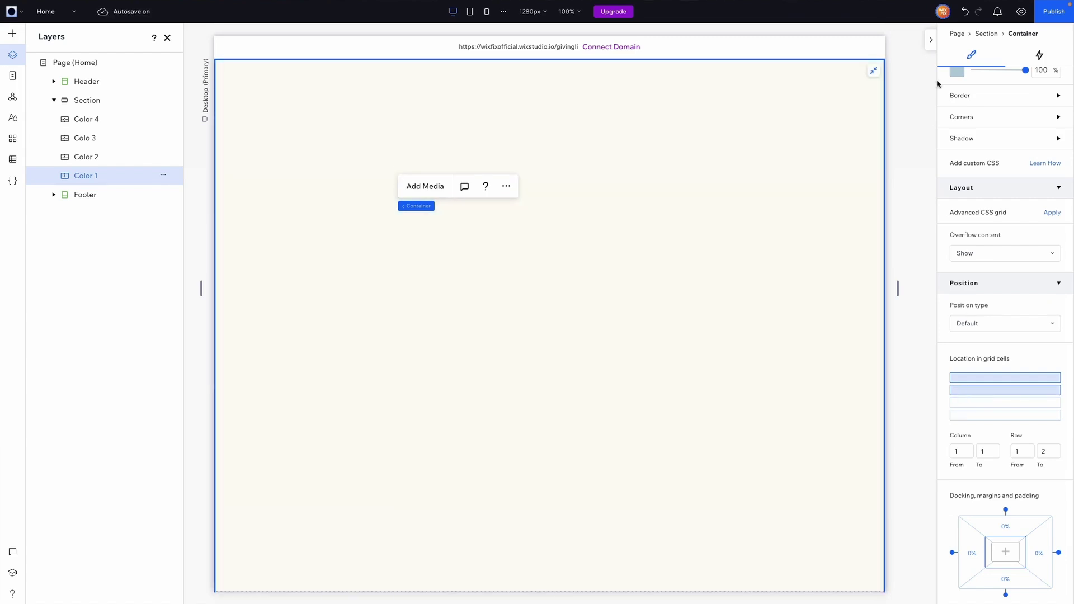
Step: Preview the site, examine the fades between the colored containers while scrolling, and return to the editor
{"action": "left_click", "coordinate": [1022, 11]}
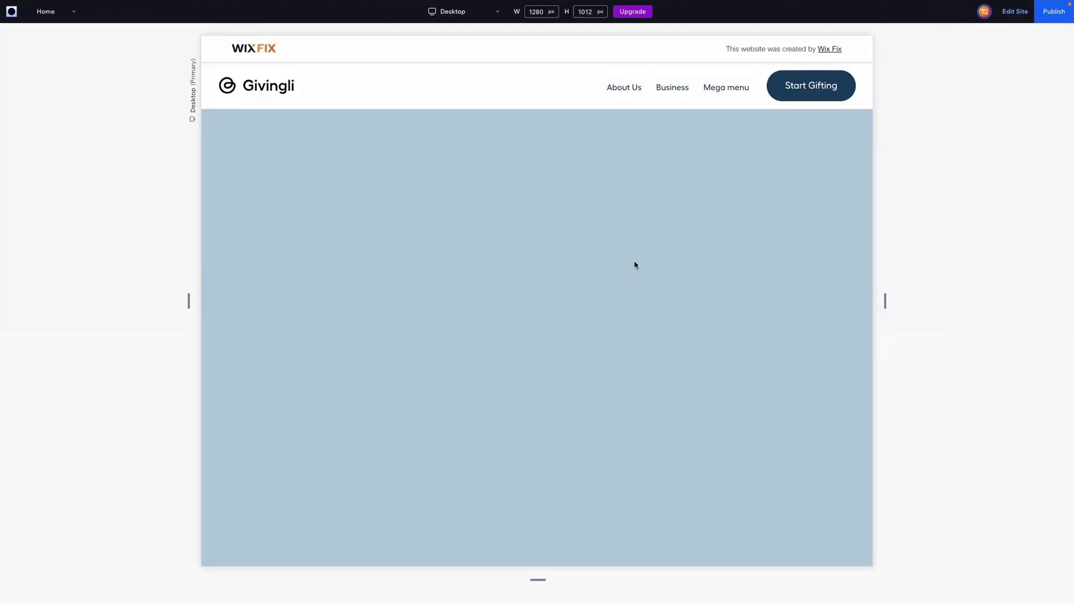
{"action": "scroll", "coordinate": [634, 264], "scroll_direction": "down", "scroll_amount": 10}
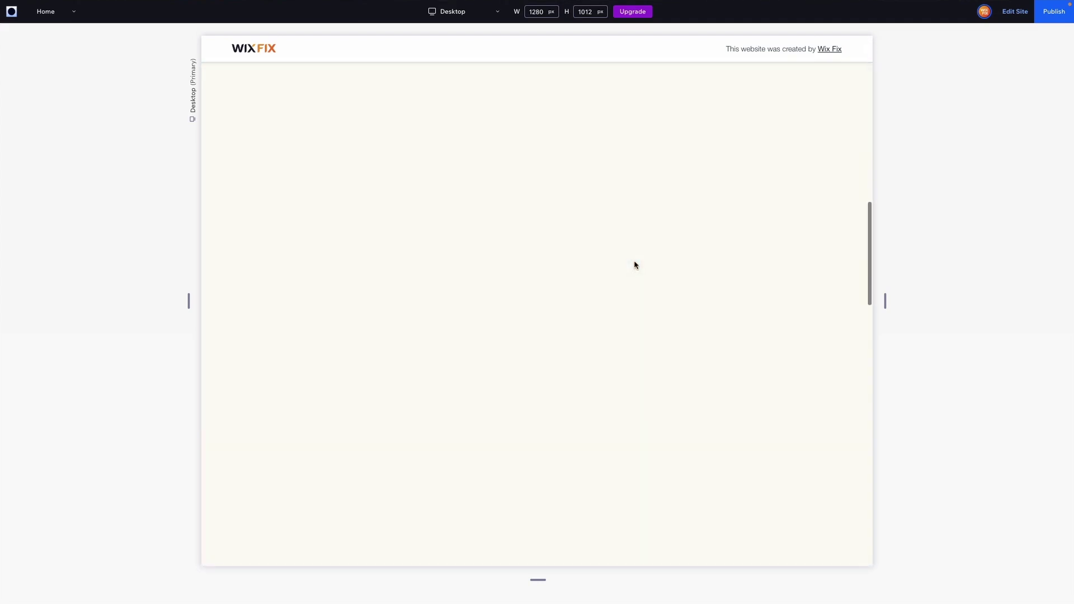
{"action": "scroll", "coordinate": [635, 265], "scroll_direction": "down", "scroll_amount": 5}
{"action": "scroll", "coordinate": [635, 265], "scroll_direction": "up", "scroll_amount": 4}
{"action": "scroll", "coordinate": [634, 265], "scroll_direction": "down", "scroll_amount": 3}
{"action": "scroll", "coordinate": [635, 264], "scroll_direction": "up", "scroll_amount": 3}
{"action": "scroll", "coordinate": [635, 265], "scroll_direction": "down", "scroll_amount": 2}
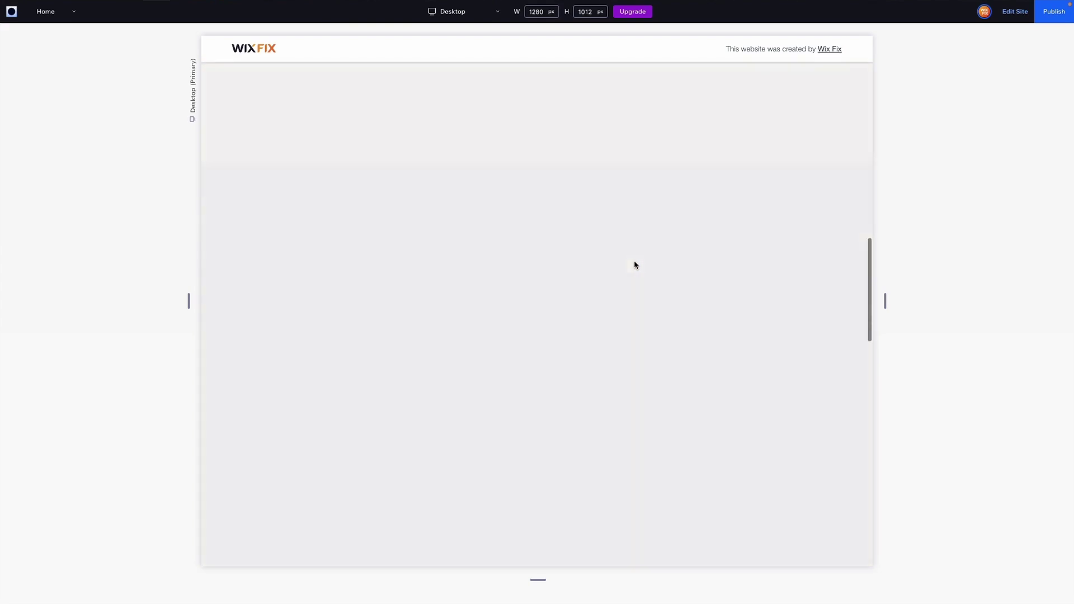
{"action": "scroll", "coordinate": [635, 264], "scroll_direction": "up", "scroll_amount": 3}
{"action": "scroll", "coordinate": [635, 264], "scroll_direction": "down", "scroll_amount": 3}
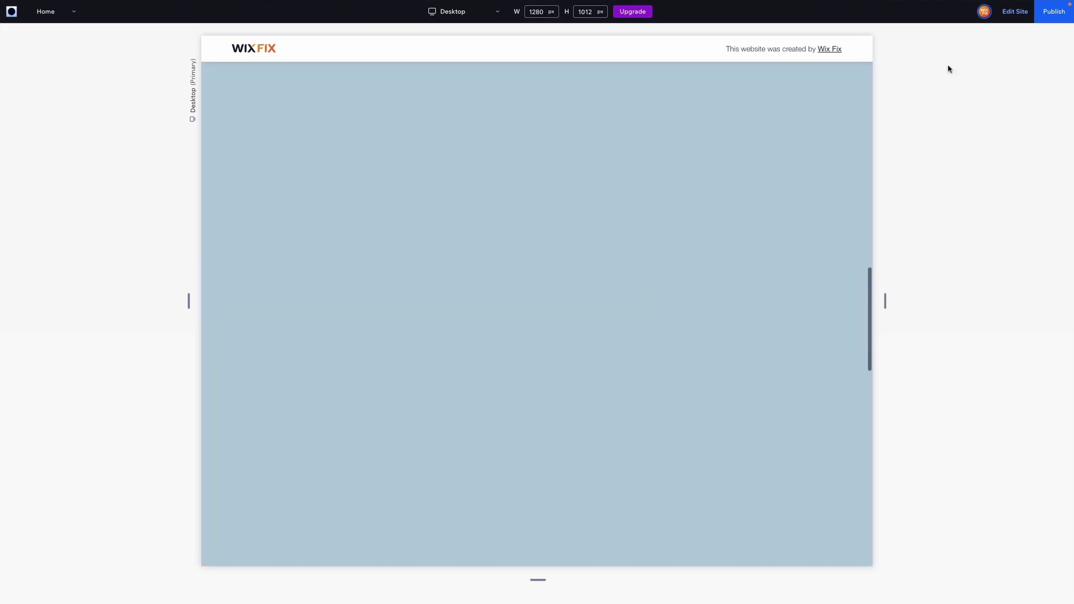
{"action": "left_click", "coordinate": [1014, 12]}
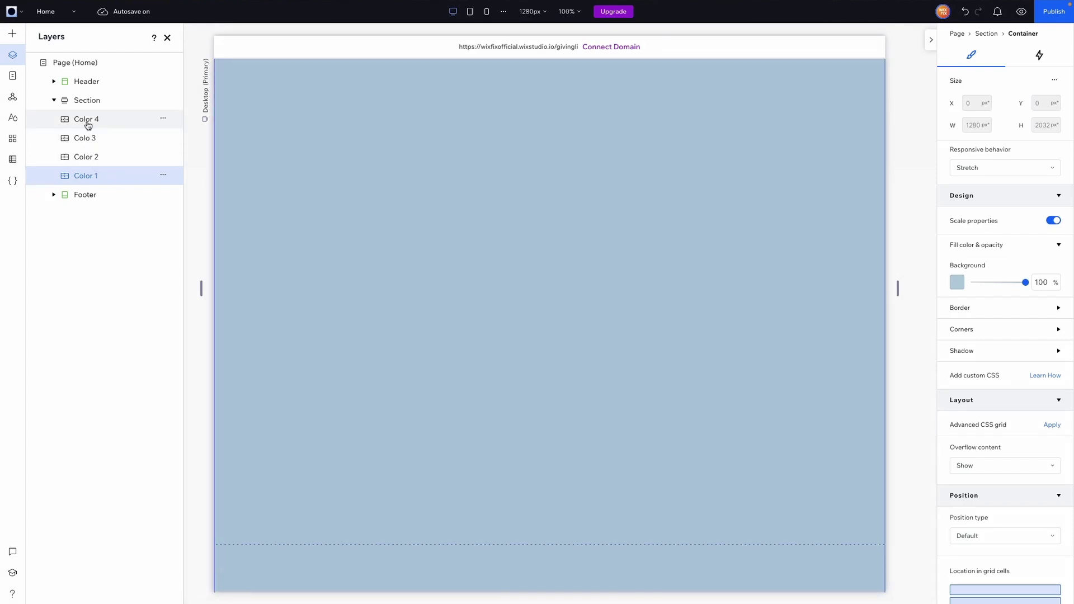
Step: Move the Color 4 fade's animation area to about 50–63% and check the transition on the page
{"action": "left_click", "coordinate": [86, 119]}
{"action": "left_click", "coordinate": [1040, 56]}
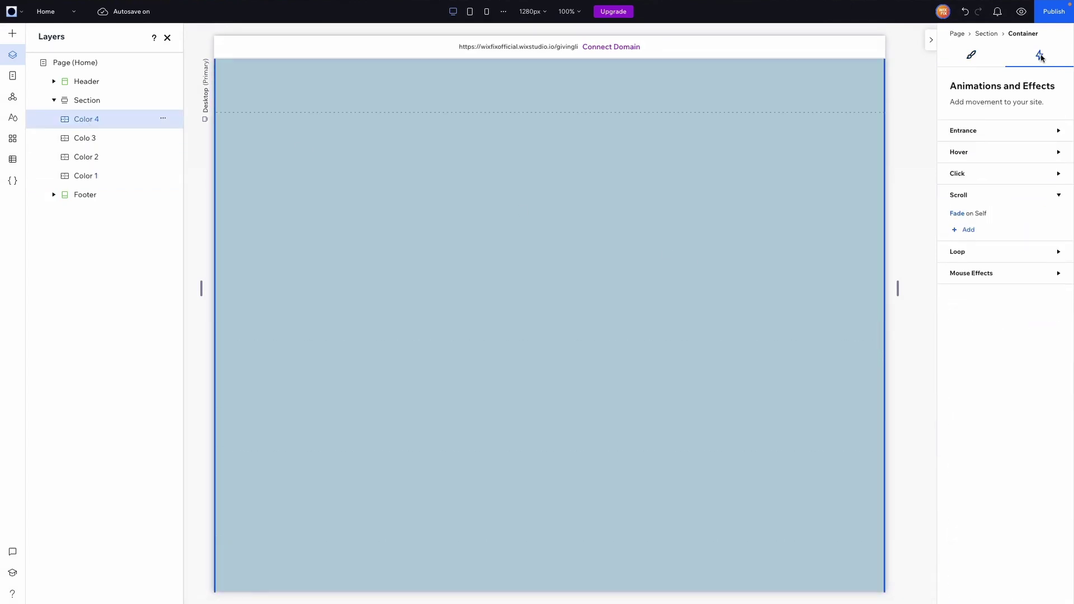
{"action": "left_click", "coordinate": [970, 214]}
{"action": "left_click", "coordinate": [1001, 204]}
{"action": "mouse_move", "coordinate": [993, 165]}
{"action": "left_mouse_down"}
{"action": "mouse_move", "coordinate": [1018, 166]}
{"action": "mouse_move", "coordinate": [974, 168]}
{"action": "mouse_move", "coordinate": [1005, 168]}
{"action": "left_mouse_up"}
{"action": "scroll", "coordinate": [768, 272], "scroll_direction": "up", "scroll_amount": 5}
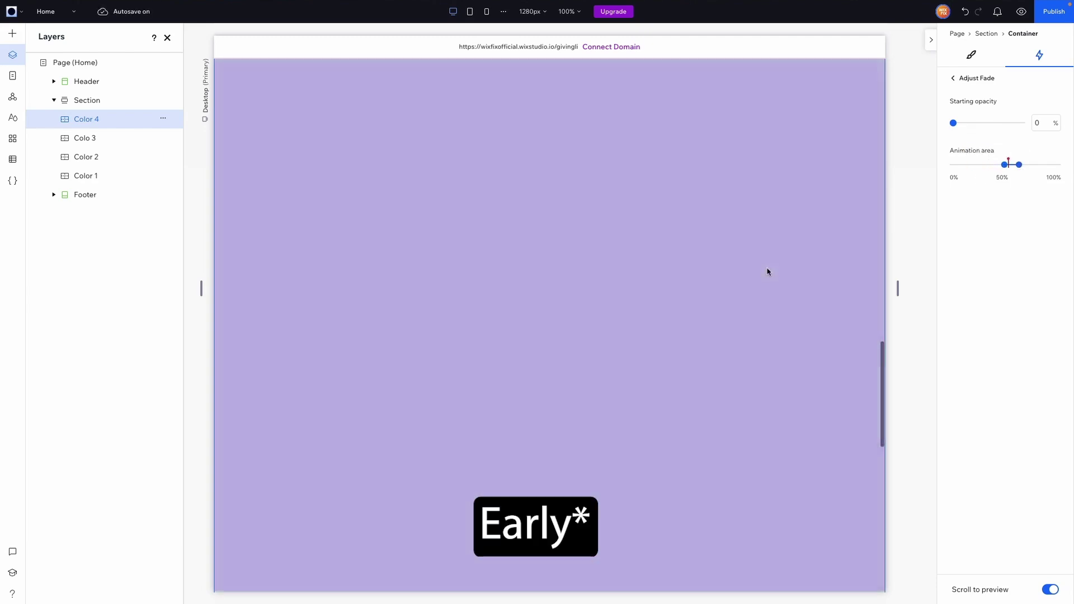
{"action": "scroll", "coordinate": [768, 272], "scroll_direction": "down", "scroll_amount": 5}
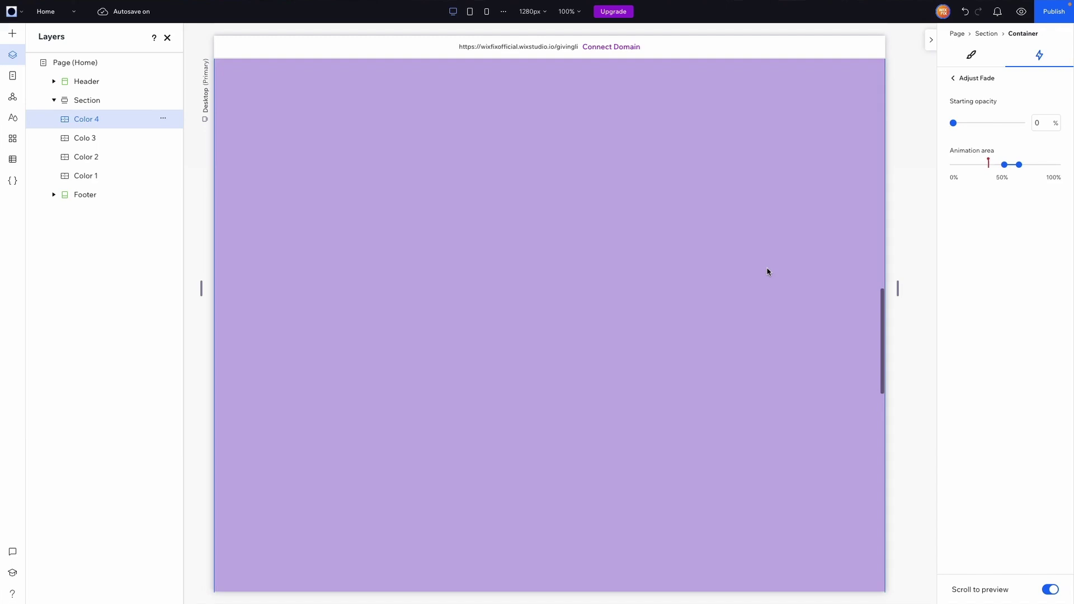
{"action": "scroll", "coordinate": [768, 272], "scroll_direction": "up", "scroll_amount": 2}
{"action": "scroll", "coordinate": [768, 272], "scroll_direction": "down", "scroll_amount": 5}
{"action": "scroll", "coordinate": [768, 272], "scroll_direction": "up", "scroll_amount": 3}
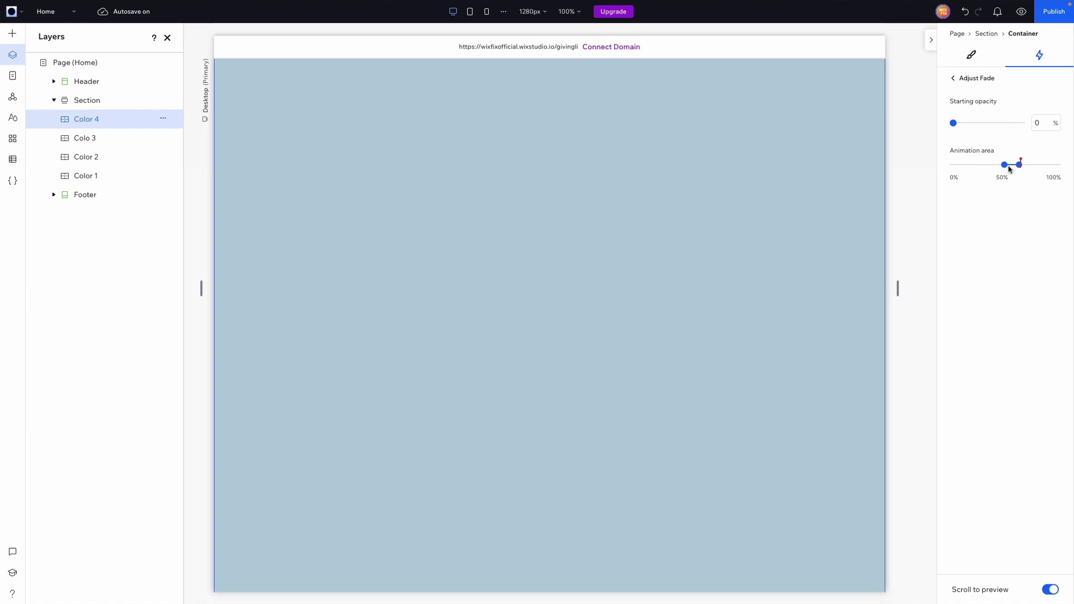
Step: Preview the whole page from header to footer to check all color transitions, and return to the editor
{"action": "left_click", "coordinate": [1021, 12]}
{"action": "scroll", "coordinate": [781, 263], "scroll_direction": "down", "scroll_amount": 2}
{"action": "scroll", "coordinate": [782, 265], "scroll_direction": "down", "scroll_amount": 3}
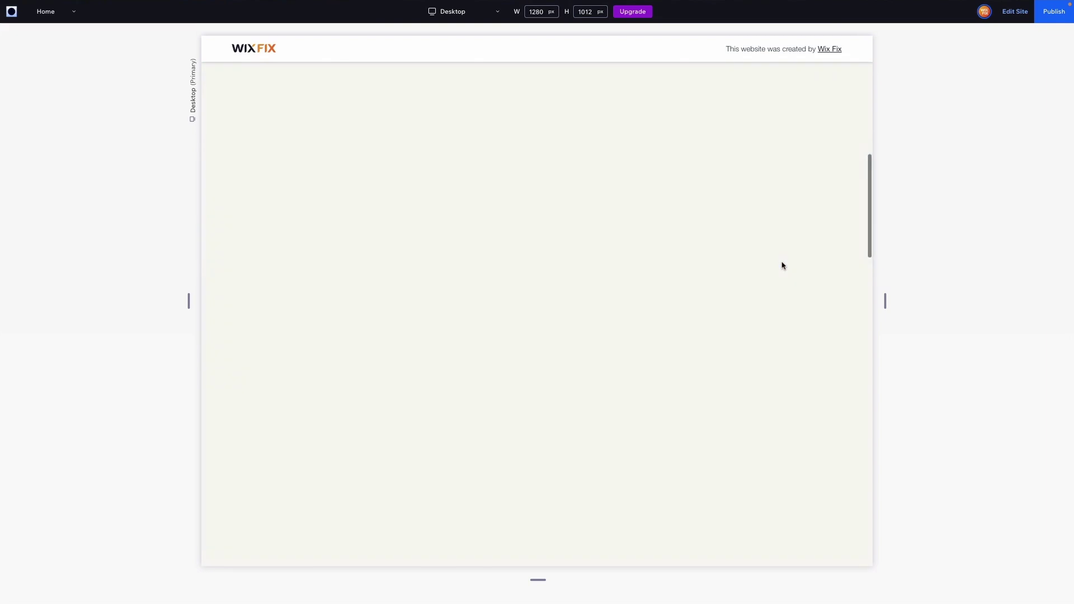
{"action": "scroll", "coordinate": [782, 265], "scroll_direction": "down", "scroll_amount": 3}
{"action": "scroll", "coordinate": [782, 265], "scroll_direction": "down", "scroll_amount": 5}
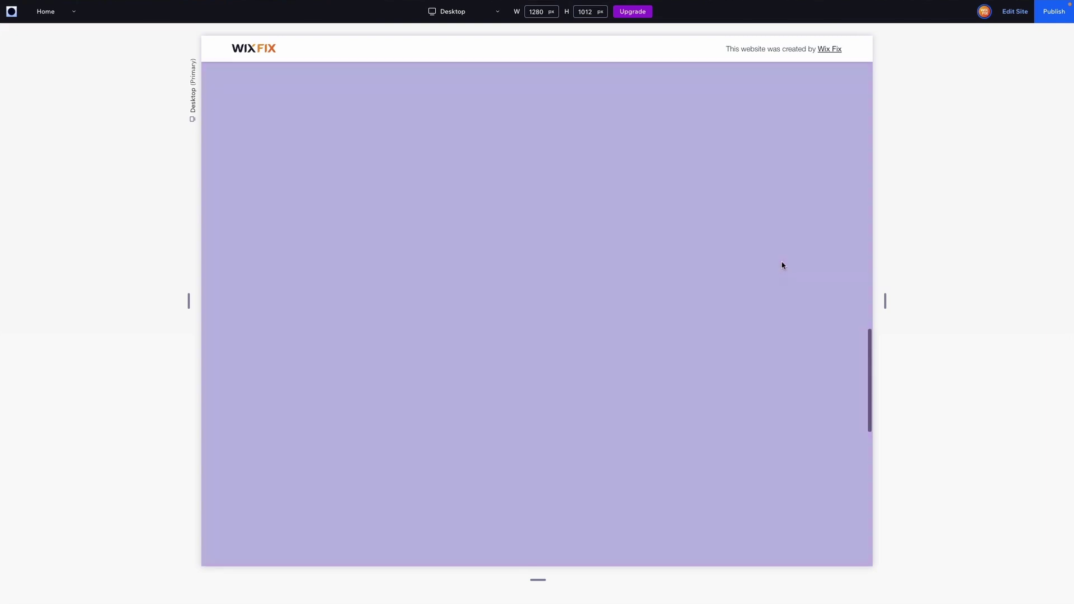
{"action": "scroll", "coordinate": [782, 265], "scroll_direction": "down", "scroll_amount": 3}
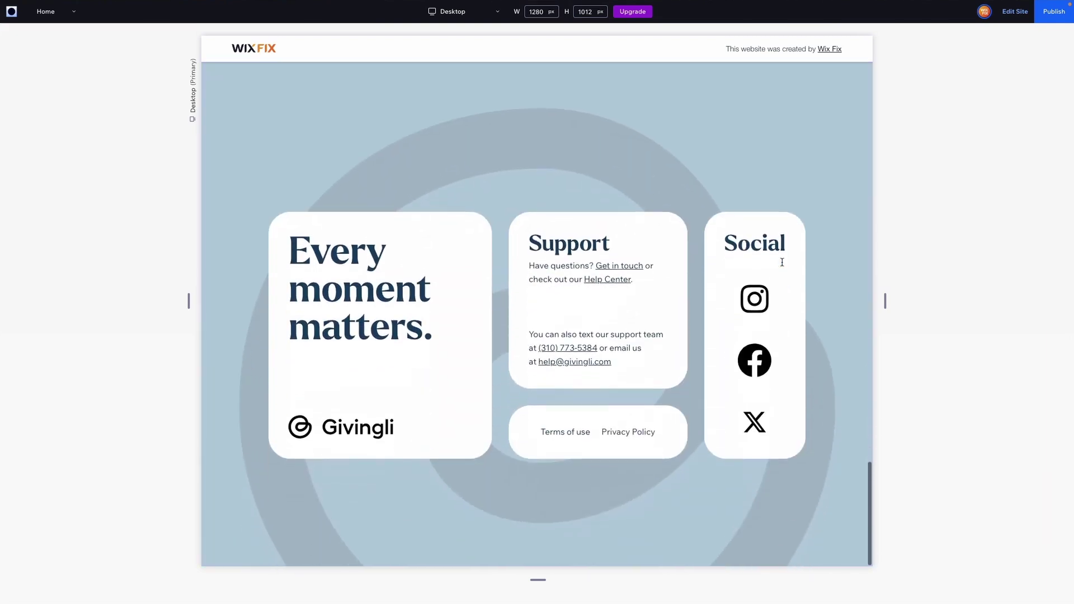
{"action": "scroll", "coordinate": [846, 306], "scroll_direction": "up", "scroll_amount": 15}
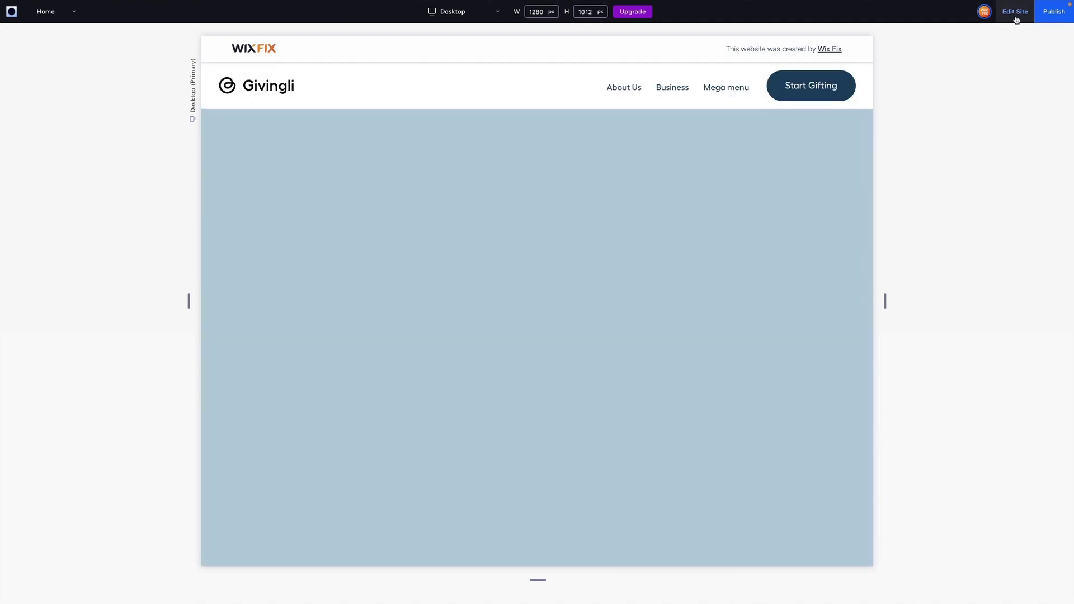
{"action": "left_click", "coordinate": [1015, 12]}
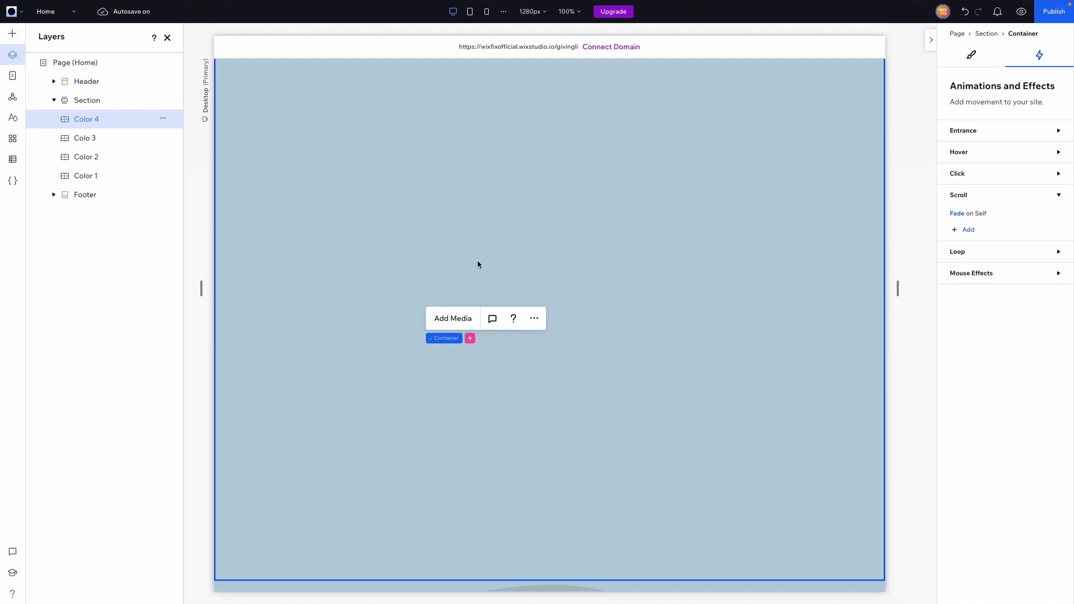
Step: Add the "Ready to start giving?" banner from the site assets to the lower part of the Color 4 container
{"action": "left_click", "coordinate": [13, 35]}
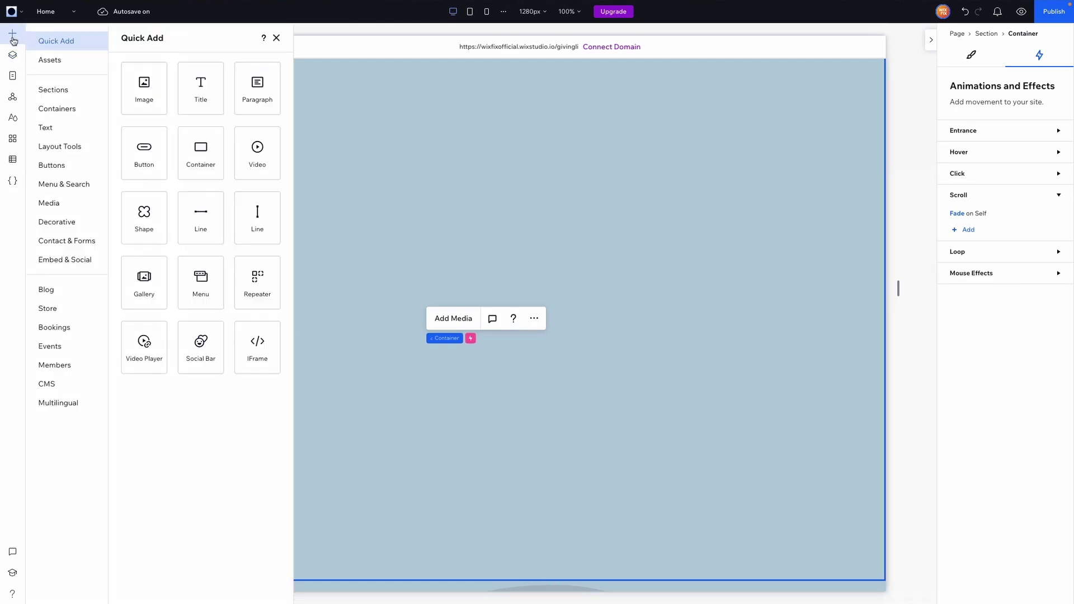
{"action": "left_click", "coordinate": [44, 61]}
{"action": "left_click_drag", "start_coordinate": [341, 211], "coordinate": [565, 404]}
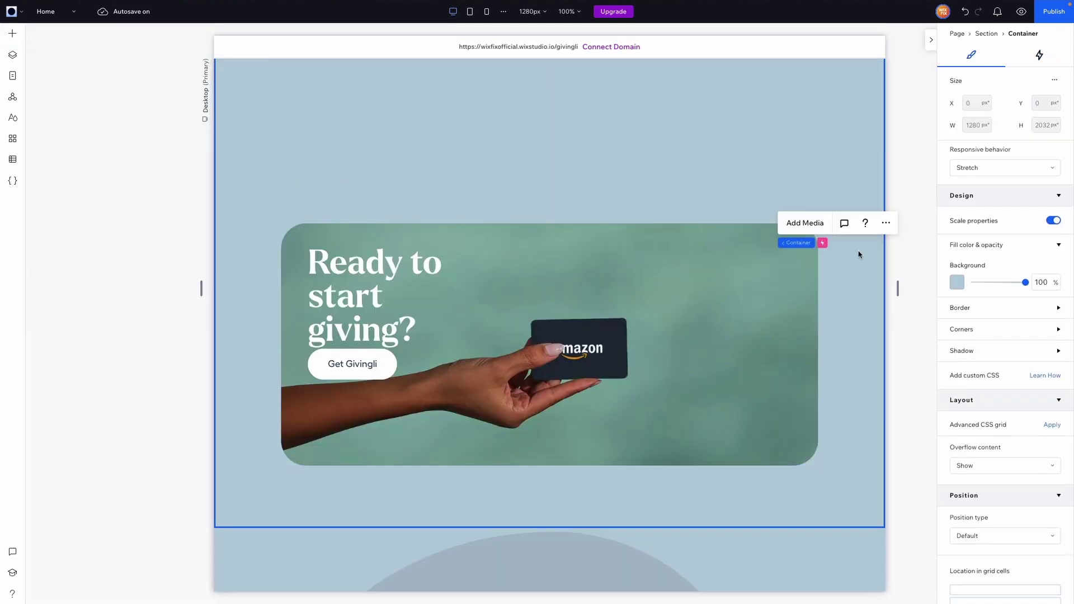
Step: Inspect the banner and its Color 4 background container, preview how both fade in together on scroll, and return to the editor
{"action": "left_click", "coordinate": [669, 269]}
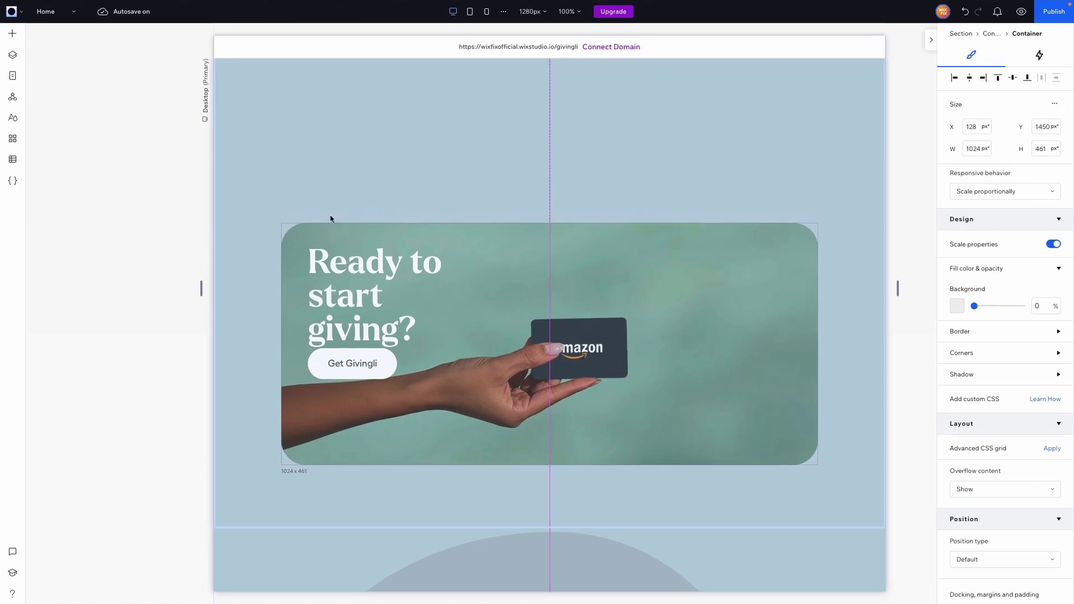
{"action": "scroll", "coordinate": [506, 180], "scroll_direction": "up", "scroll_amount": 5}
{"action": "left_click", "coordinate": [375, 211]}
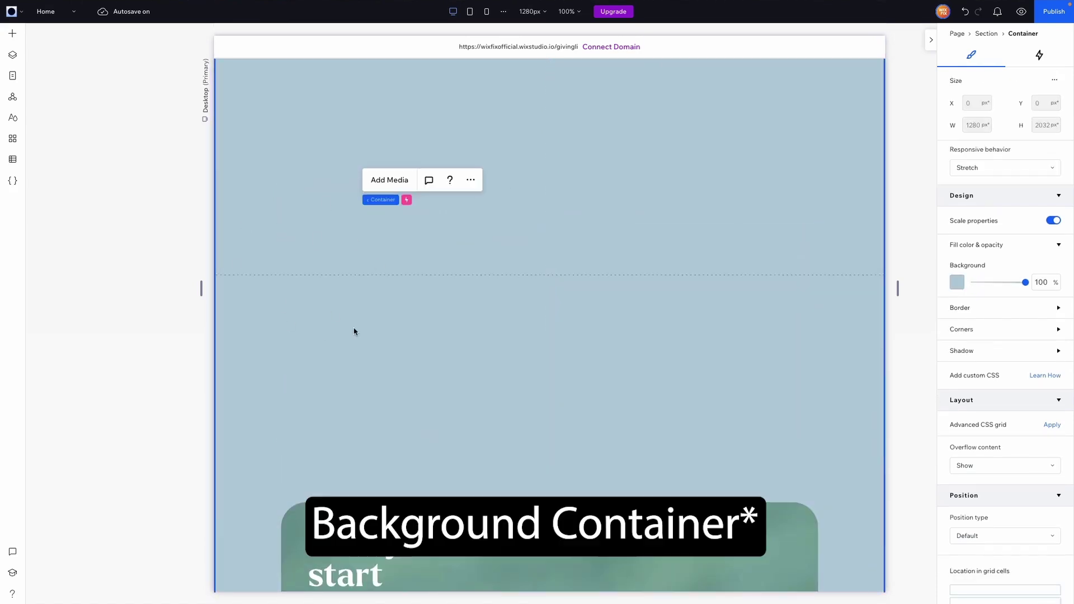
{"action": "scroll", "coordinate": [355, 330], "scroll_direction": "down", "scroll_amount": 4}
{"action": "scroll", "coordinate": [354, 331], "scroll_direction": "up", "scroll_amount": 7}
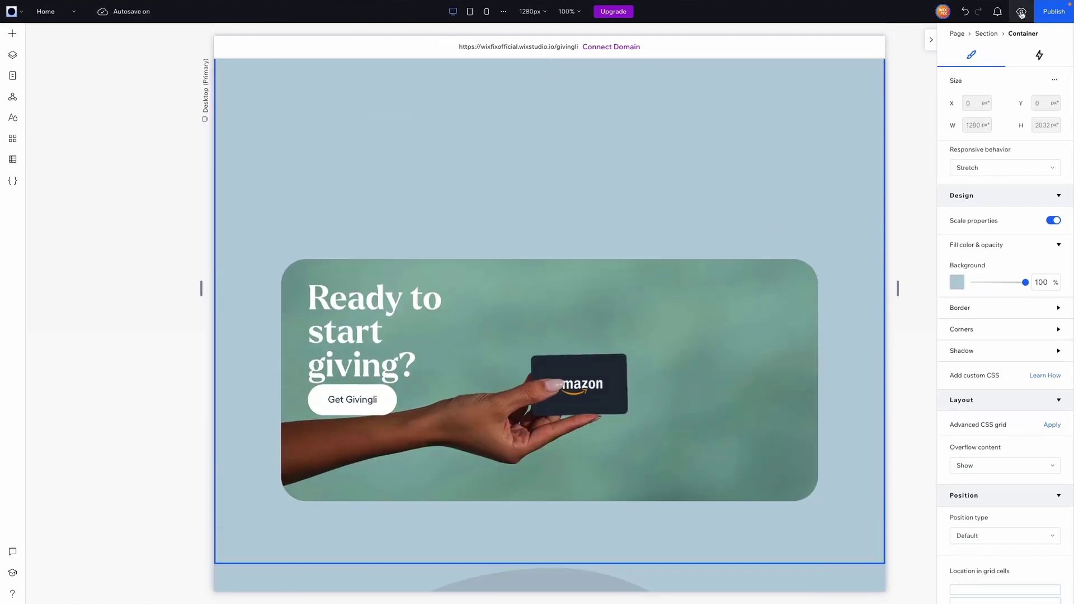
{"action": "key", "text": "ctrl+p"}
{"action": "scroll", "coordinate": [687, 258], "scroll_direction": "up", "scroll_amount": 4}
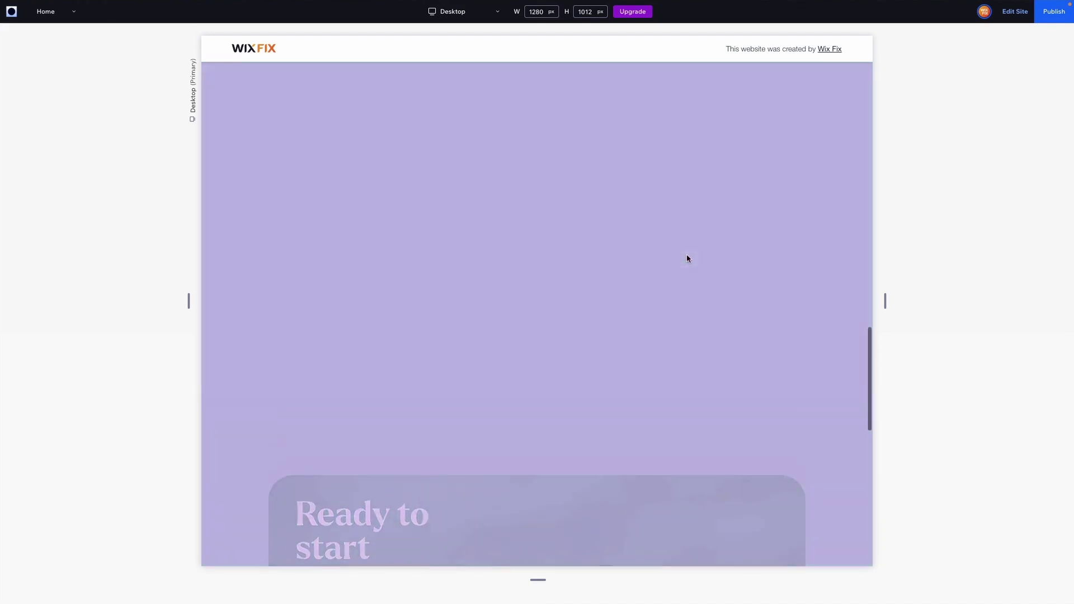
{"action": "scroll", "coordinate": [687, 259], "scroll_direction": "down", "scroll_amount": 5}
{"action": "scroll", "coordinate": [686, 259], "scroll_direction": "up", "scroll_amount": 4}
{"action": "scroll", "coordinate": [687, 259], "scroll_direction": "up", "scroll_amount": 1}
{"action": "scroll", "coordinate": [687, 259], "scroll_direction": "down", "scroll_amount": 5}
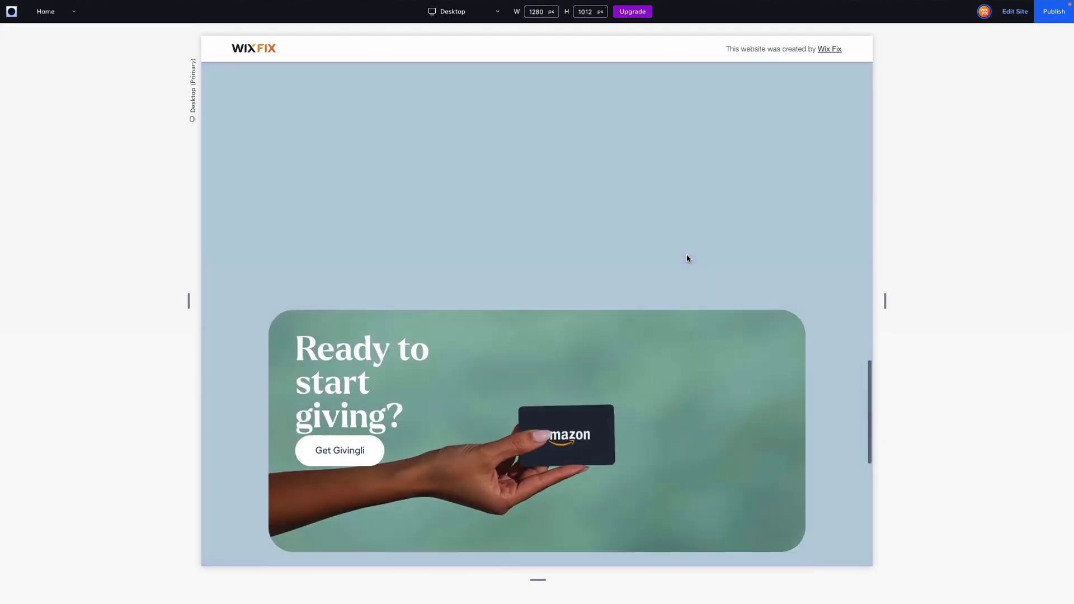
{"action": "scroll", "coordinate": [687, 258], "scroll_direction": "up", "scroll_amount": 4}
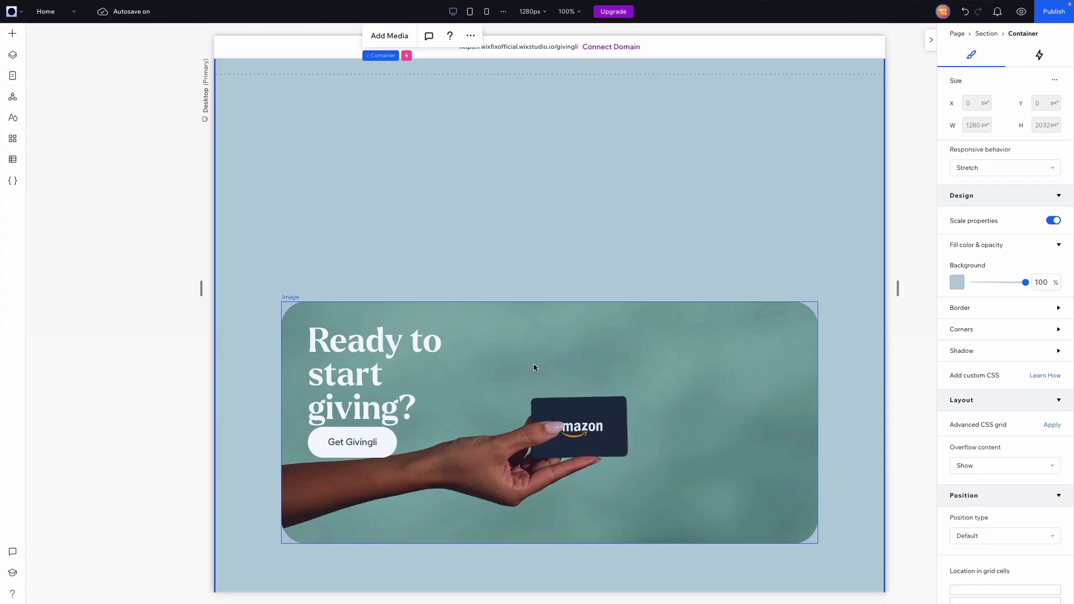
Step: Cut the whole "Ready to start giving?" banner container out of the Color 4 container
{"action": "scroll", "coordinate": [535, 367], "scroll_direction": "down", "scroll_amount": 2}
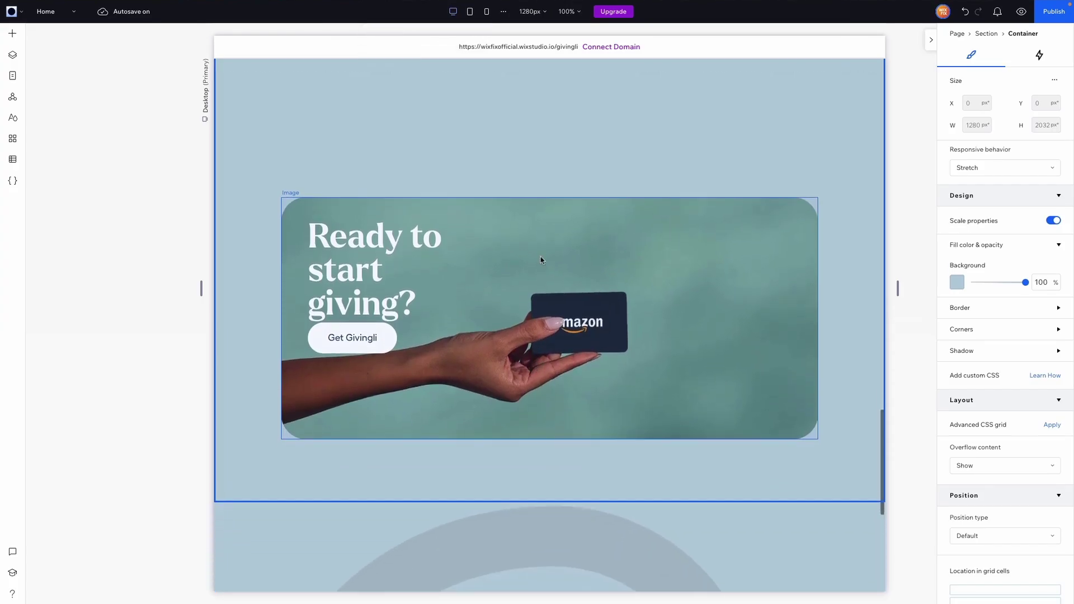
{"action": "left_click", "coordinate": [518, 252]}
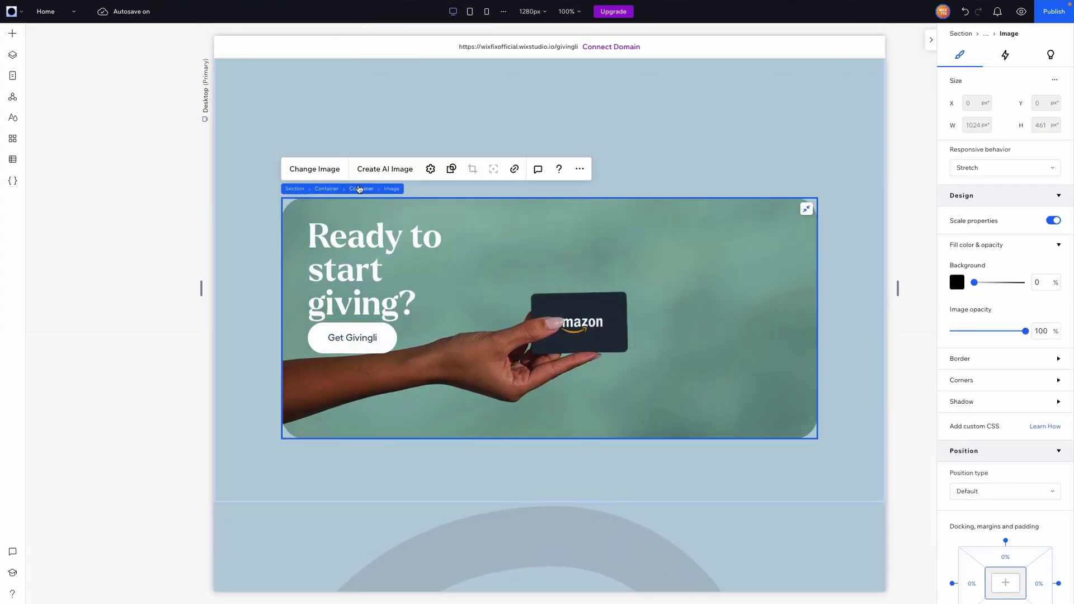
{"action": "left_click", "coordinate": [360, 189]}
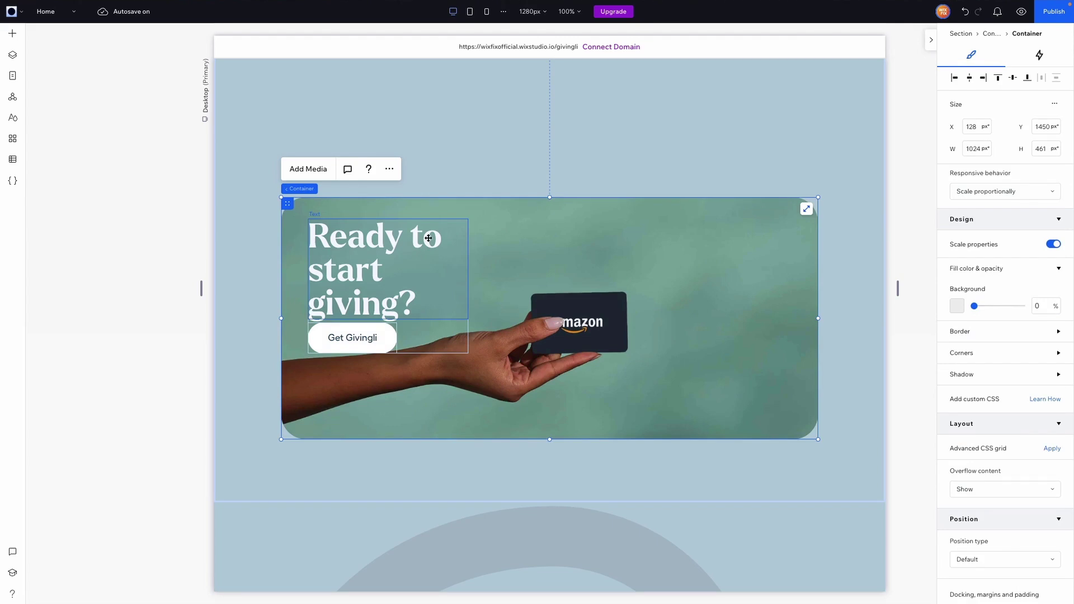
{"action": "key", "text": "Delete"}
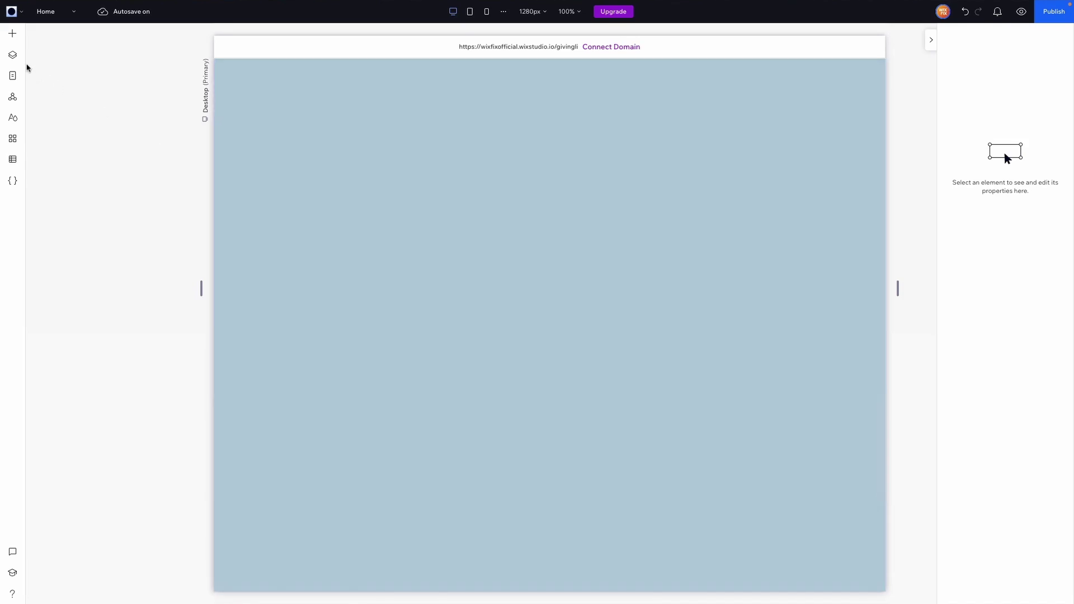
Step: Hide the Color 1, Color 2, Colo 3 and Color 4 containers so only the bare section can be selected
{"action": "left_click", "coordinate": [439, 227]}
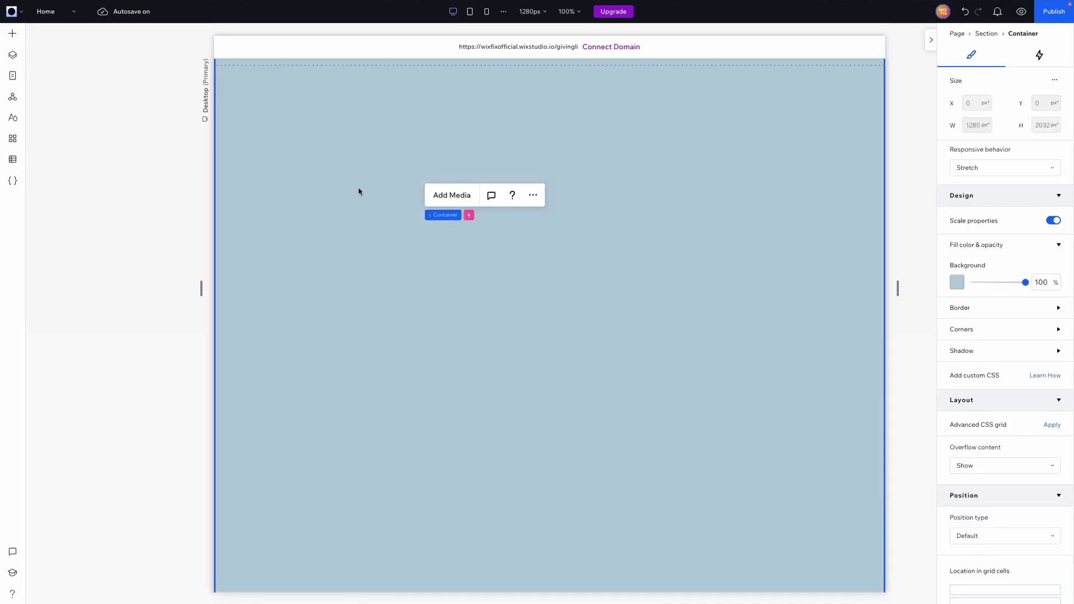
{"action": "left_click", "coordinate": [12, 58]}
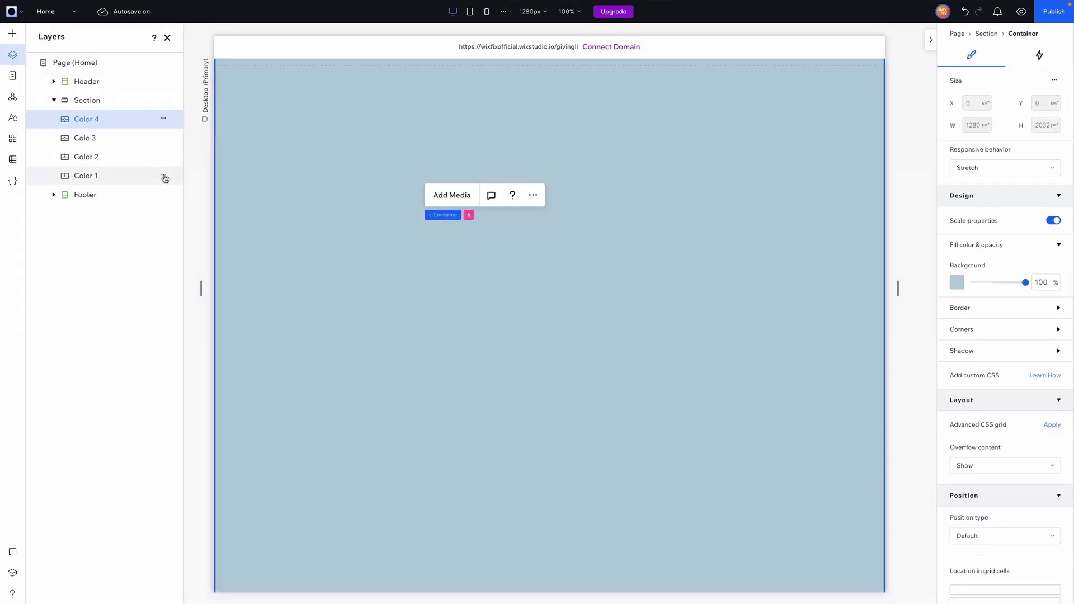
{"action": "left_click", "coordinate": [164, 176]}
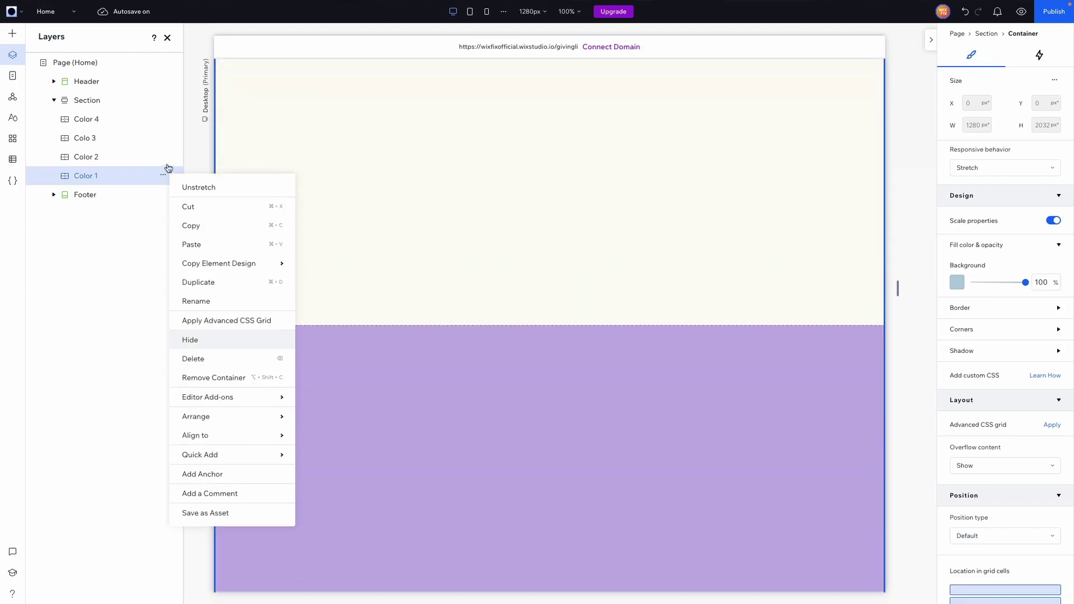
{"action": "left_click", "coordinate": [190, 339]}
{"action": "left_click", "coordinate": [163, 156]}
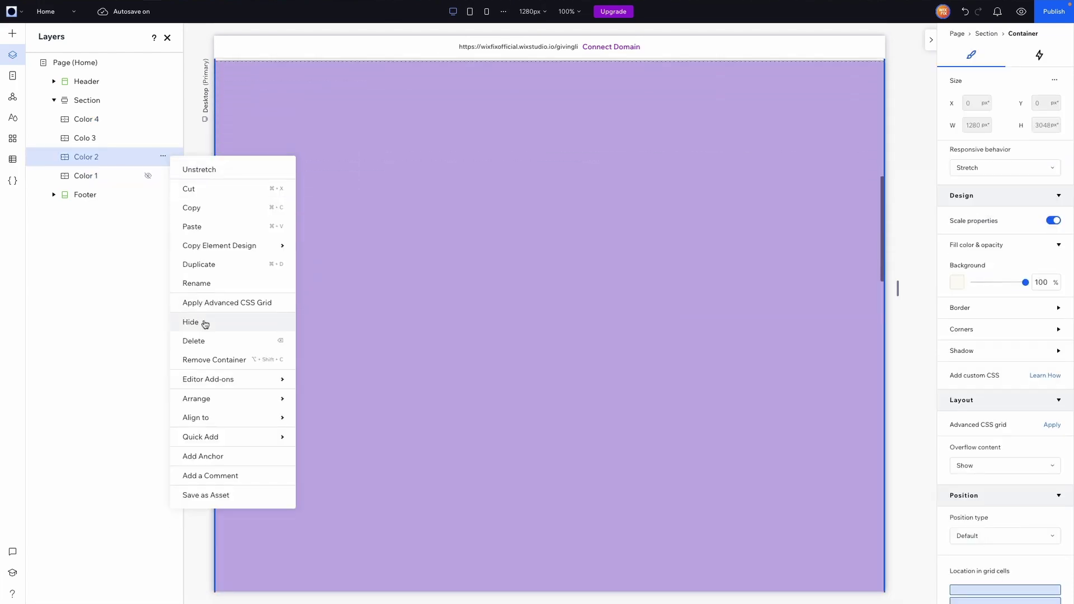
{"action": "left_click", "coordinate": [202, 319]}
{"action": "left_click", "coordinate": [162, 137]}
{"action": "left_click", "coordinate": [201, 300]}
{"action": "left_click", "coordinate": [164, 120]}
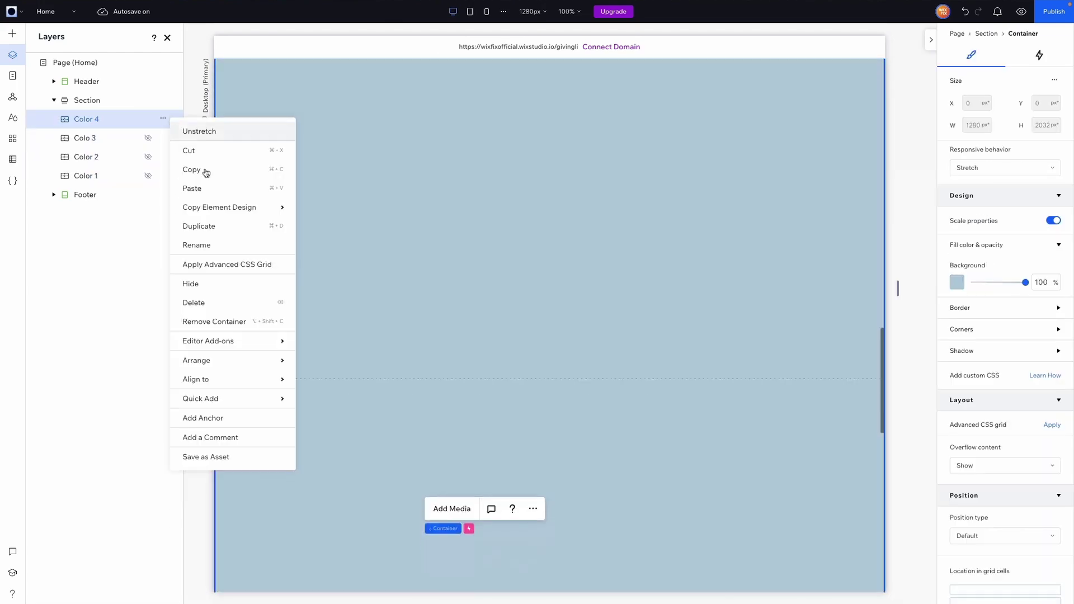
{"action": "left_click", "coordinate": [234, 284]}
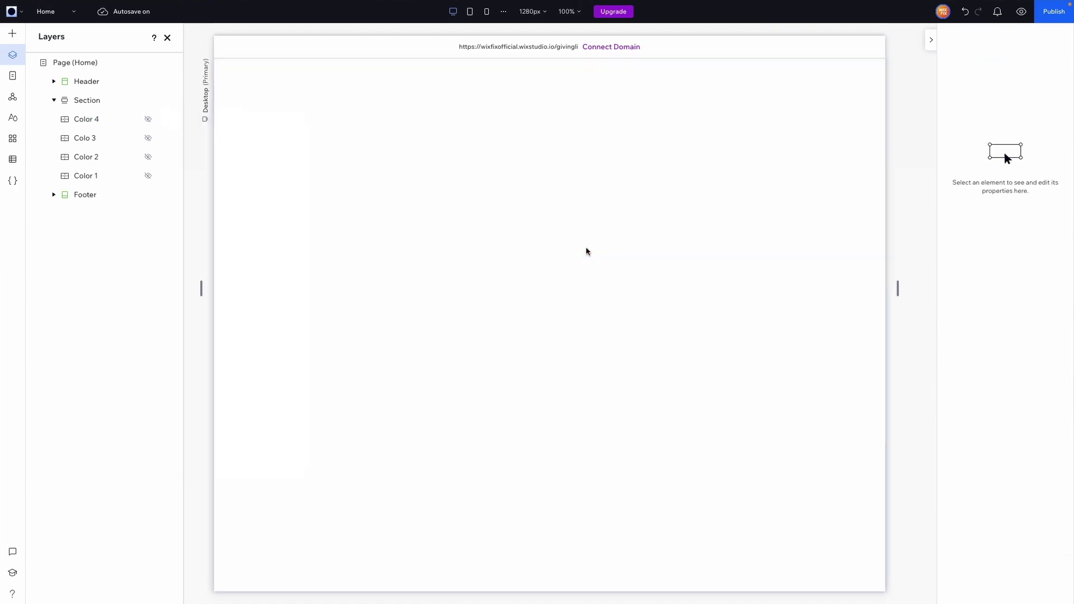
Step: Paste the cut banner container directly into the section, at the lower end above the footer
{"action": "scroll", "coordinate": [586, 251], "scroll_direction": "down", "scroll_amount": 5}
{"action": "scroll", "coordinate": [479, 233], "scroll_direction": "up", "scroll_amount": 4}
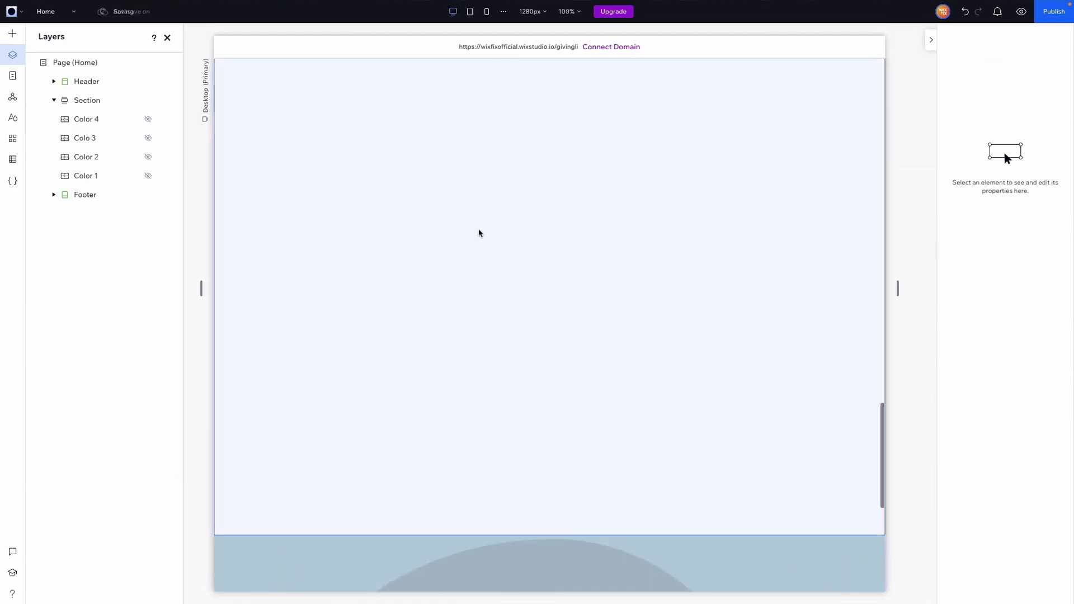
{"action": "left_click", "coordinate": [479, 231]}
{"action": "scroll", "coordinate": [479, 231], "scroll_direction": "up", "scroll_amount": 3}
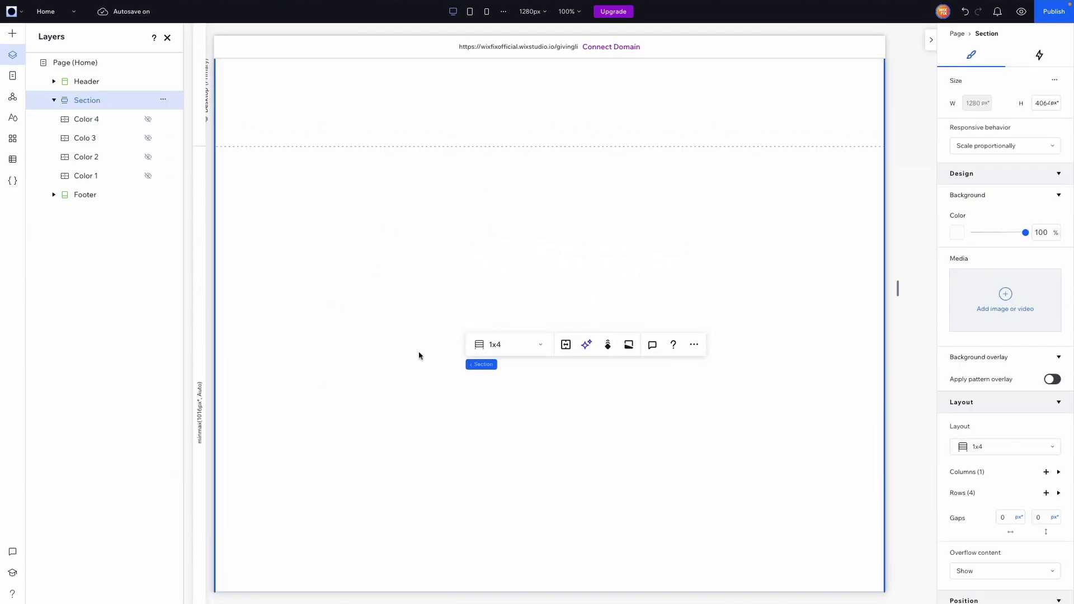
{"action": "right_click", "coordinate": [407, 268]}
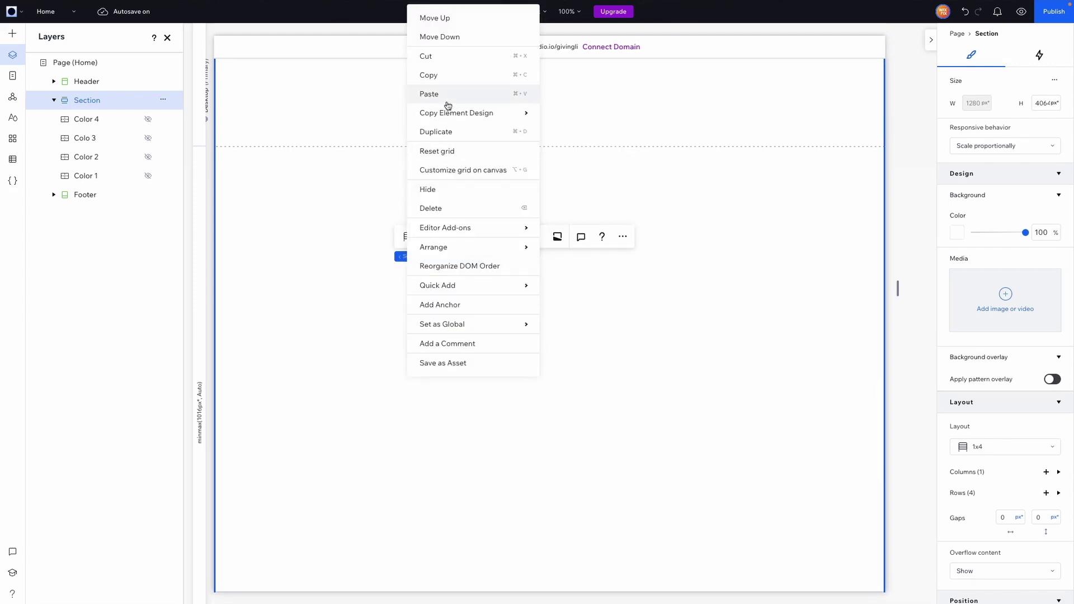
{"action": "left_click", "coordinate": [579, 216]}
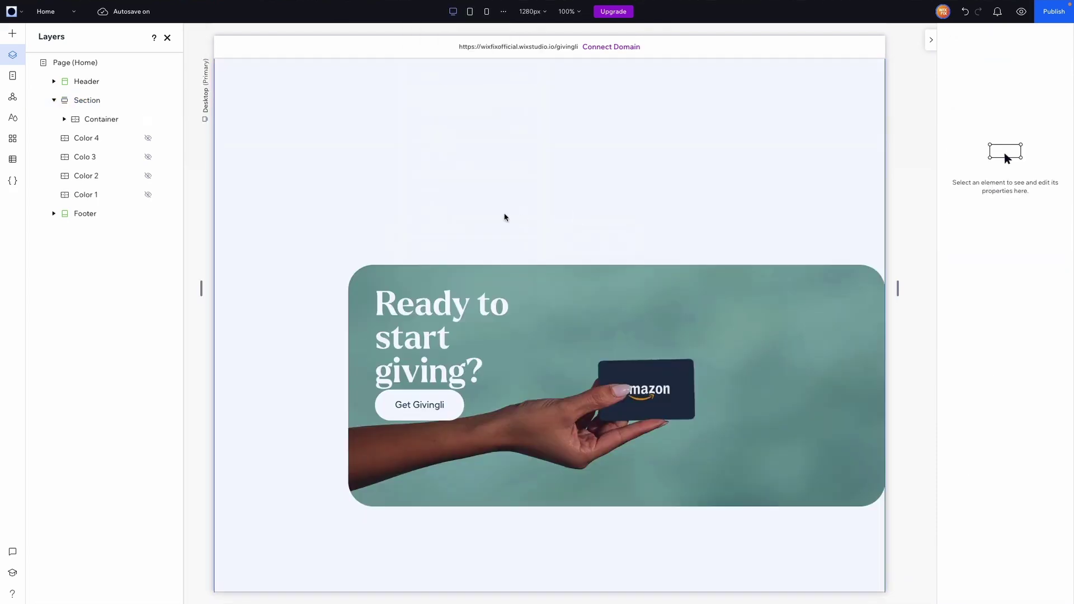
Step: Center the banner container horizontally and vertically, and restrict its grid location to row 4
{"action": "left_click", "coordinate": [969, 78]}
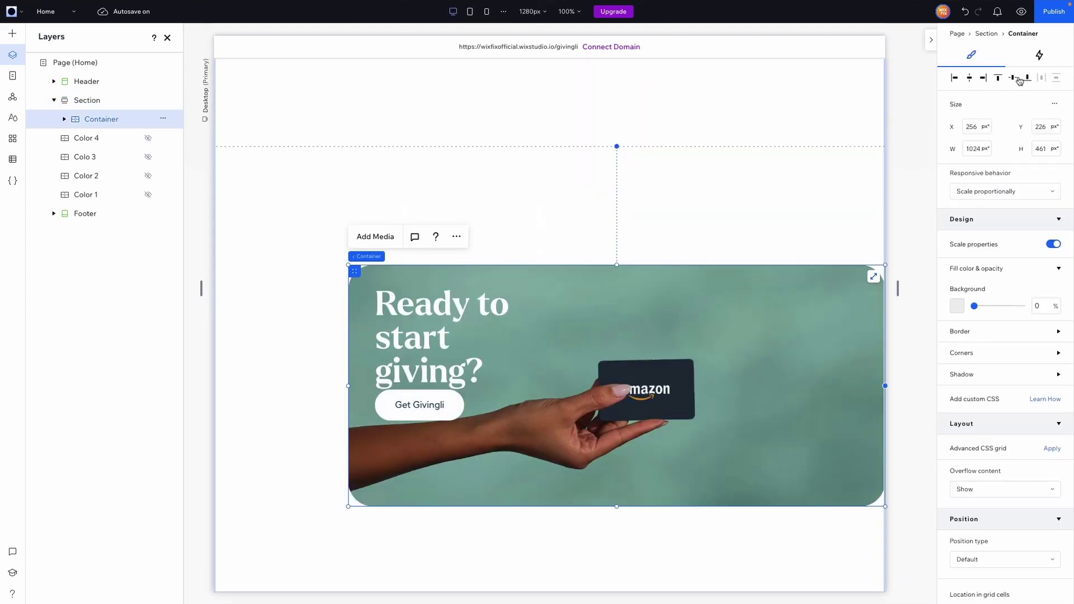
{"action": "left_click", "coordinate": [1012, 78]}
{"action": "scroll", "coordinate": [1002, 335], "scroll_direction": "down", "scroll_amount": 4}
{"action": "scroll", "coordinate": [1022, 414], "scroll_direction": "down", "scroll_amount": 2}
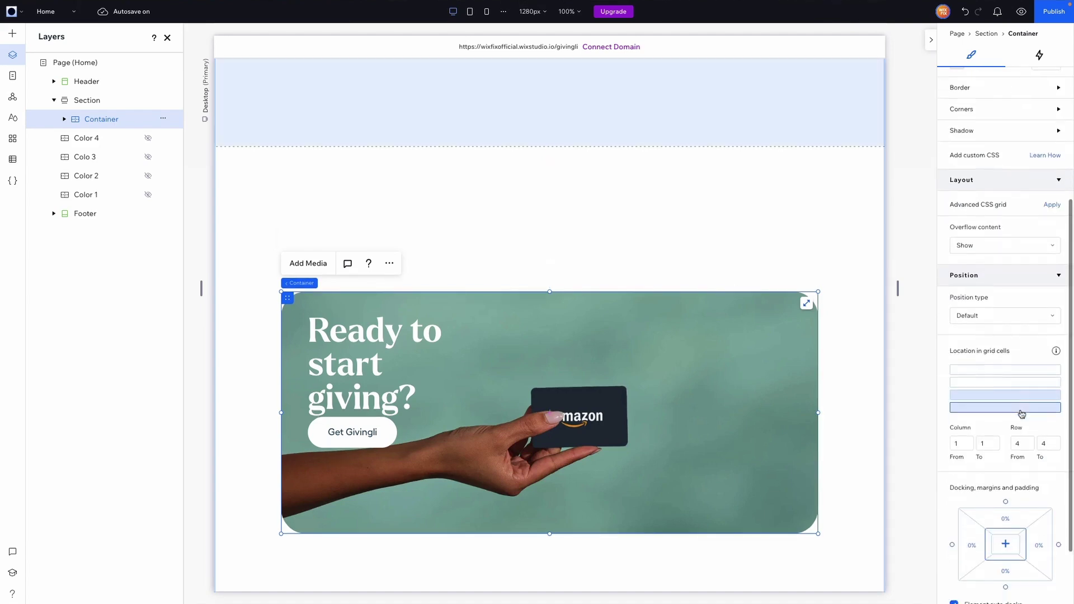
Step: Try a 30% top margin on the banner container
{"action": "left_click", "coordinate": [1006, 438]}
{"action": "type", "text": "30"}
{"action": "key", "text": "Tab"}
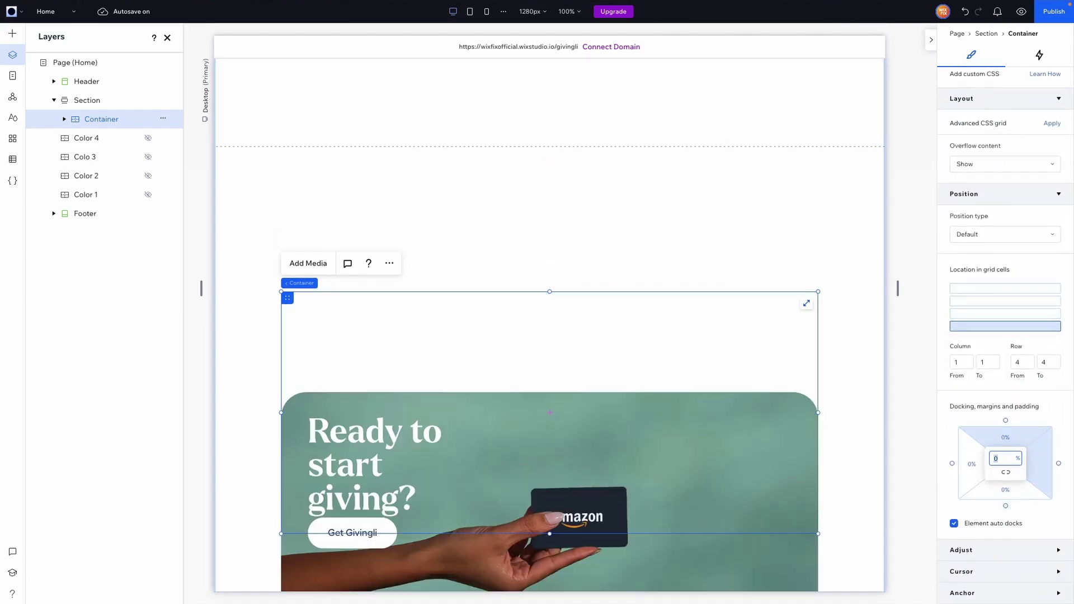
Step: Set the banner container's top and bottom margins to 10%
{"action": "left_click", "coordinate": [1017, 442]}
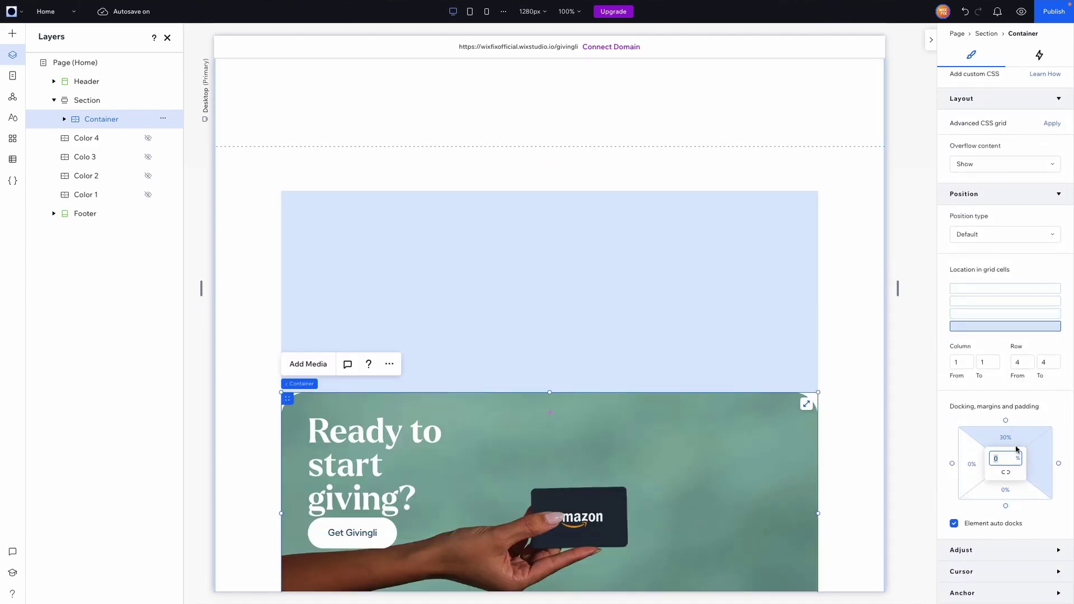
{"action": "type", "text": "10"}
{"action": "key", "text": "Tab"}
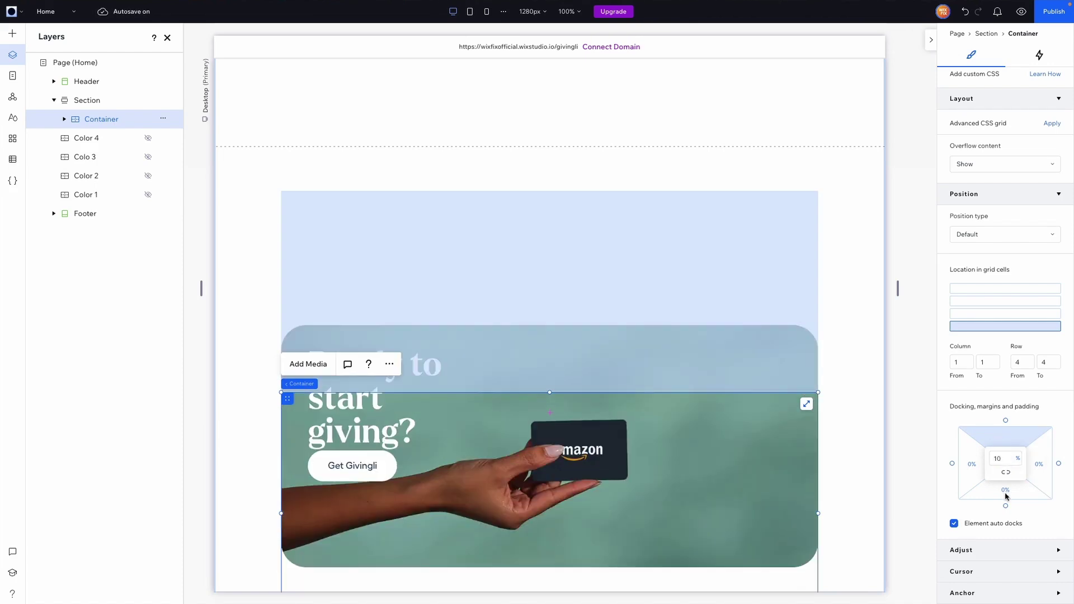
{"action": "left_click", "coordinate": [1007, 497]}
Step: Change the sizing of the section's fourth grid row to Min content
{"action": "left_click", "coordinate": [222, 302]}
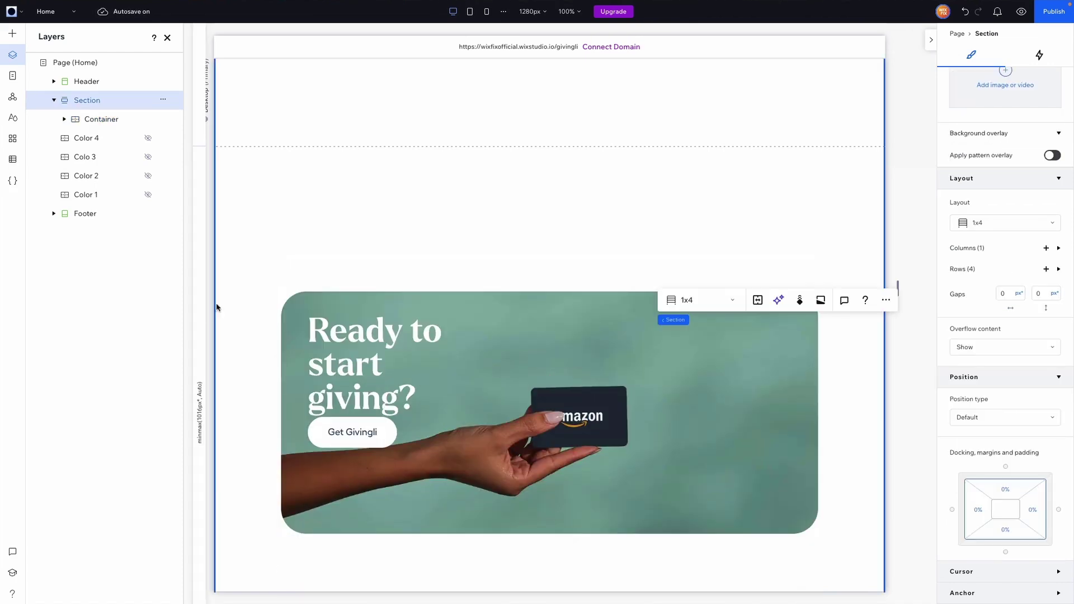
{"action": "left_click", "coordinate": [1058, 269]}
{"action": "left_click", "coordinate": [979, 378]}
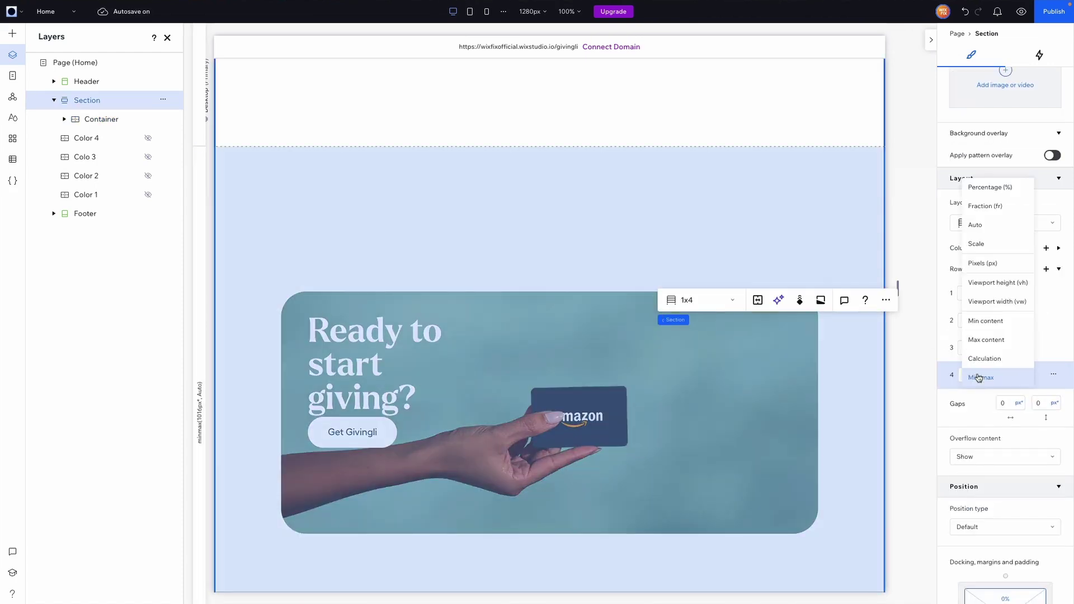
{"action": "left_click", "coordinate": [996, 322]}
Step: Unhide the Color 1, Color 2, Colo 3 and Color 4 containers and deselect the section
{"action": "left_click", "coordinate": [148, 194]}
{"action": "left_click", "coordinate": [148, 175]}
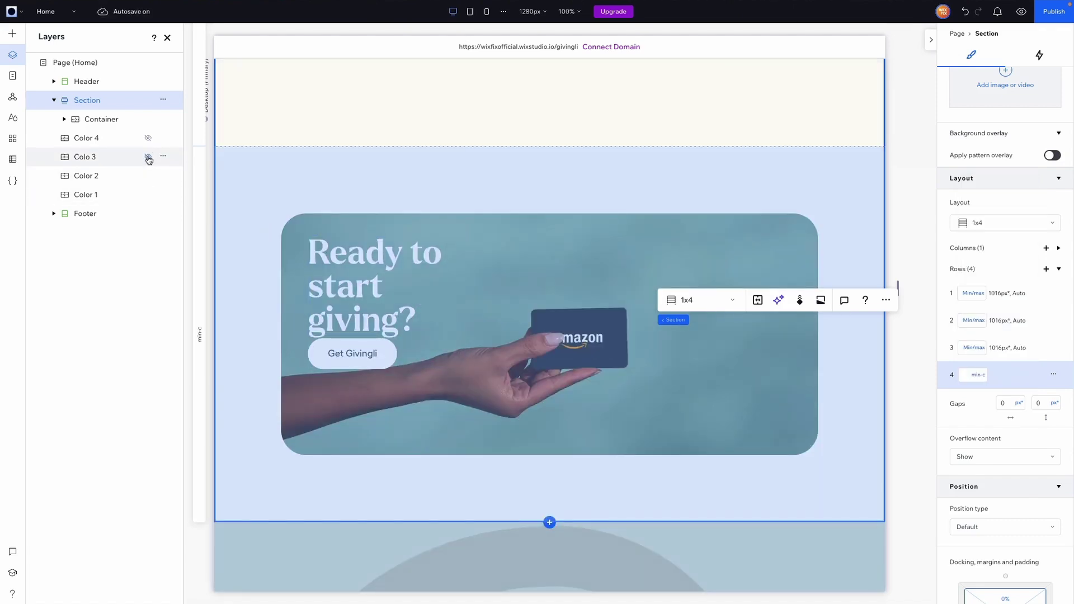
{"action": "left_click", "coordinate": [148, 157]}
{"action": "left_click", "coordinate": [149, 137]}
{"action": "left_click", "coordinate": [932, 196]}
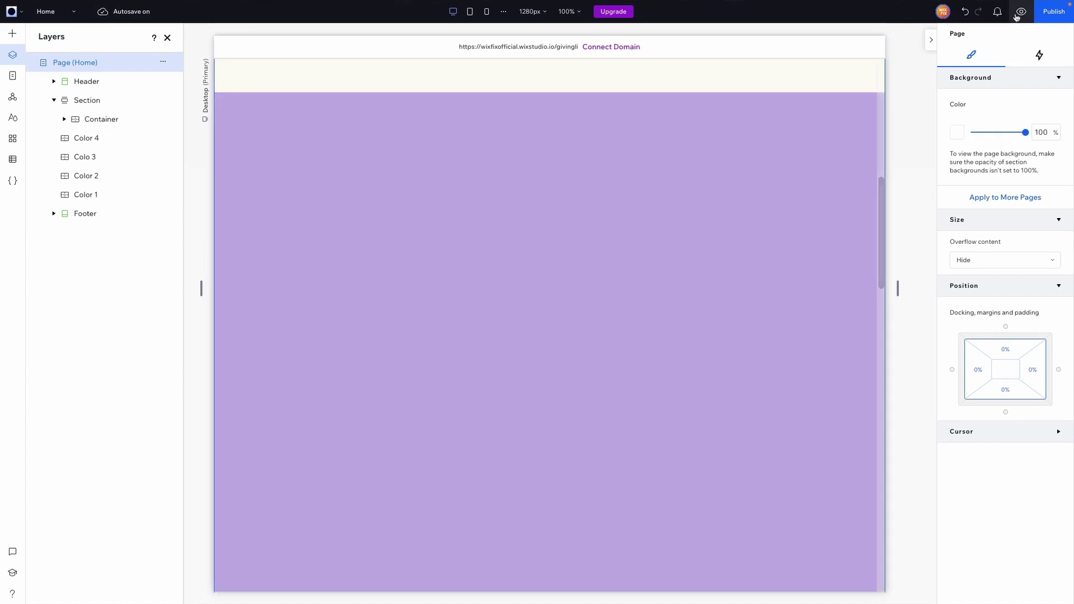
Step: Preview the page down to the footer, check how the banner sits over the color transitions, and return to the editor
{"action": "left_click", "coordinate": [1021, 11]}
{"action": "scroll", "coordinate": [691, 213], "scroll_direction": "down", "scroll_amount": 10}
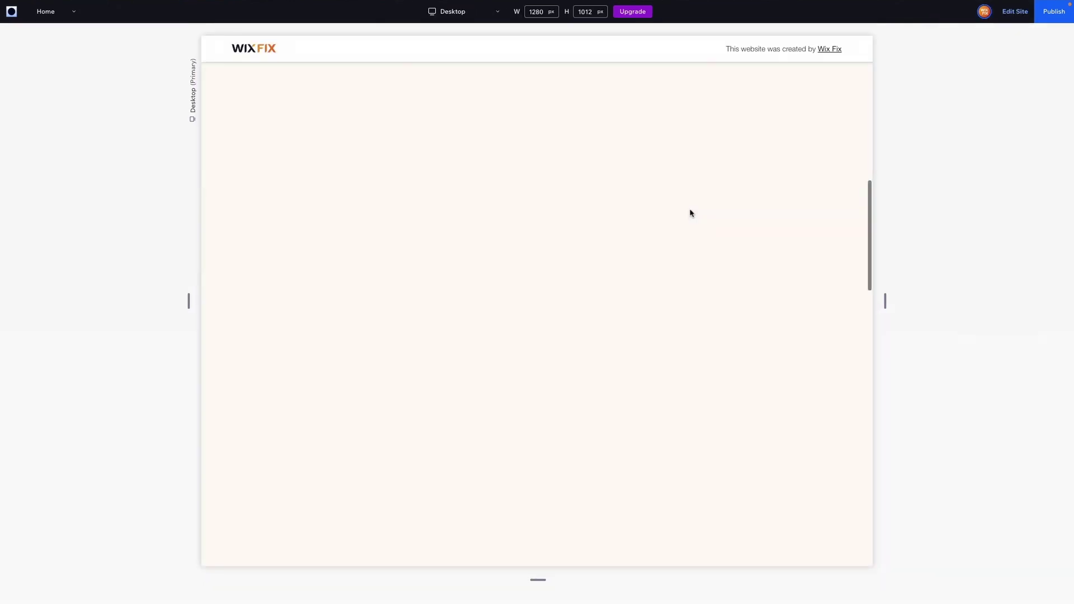
{"action": "scroll", "coordinate": [689, 212], "scroll_direction": "down", "scroll_amount": 1}
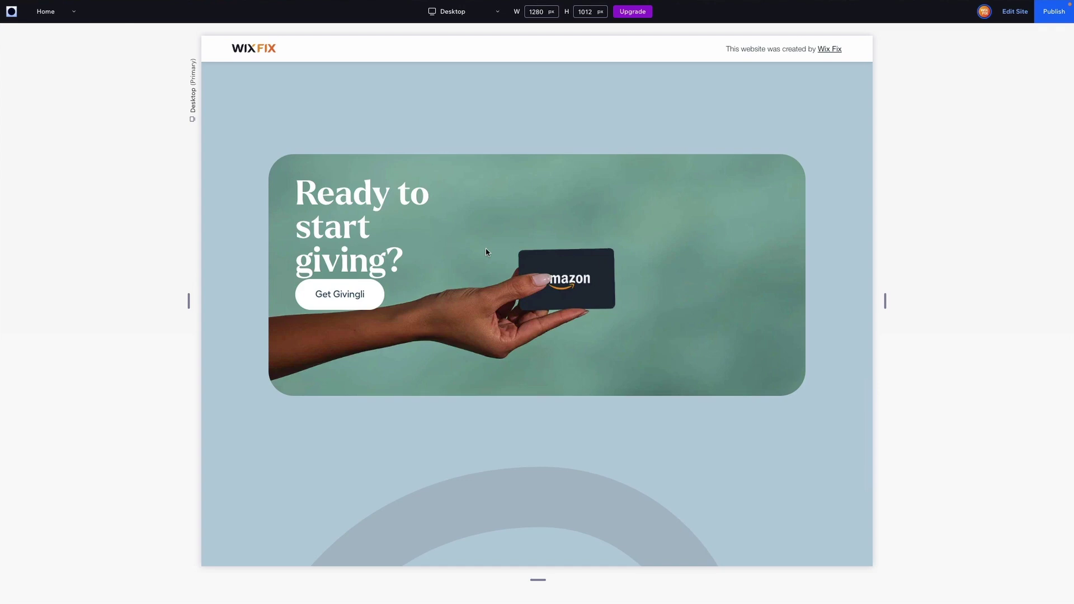
{"action": "scroll", "coordinate": [486, 247], "scroll_direction": "down", "scroll_amount": 5}
{"action": "scroll", "coordinate": [486, 247], "scroll_direction": "up", "scroll_amount": 6}
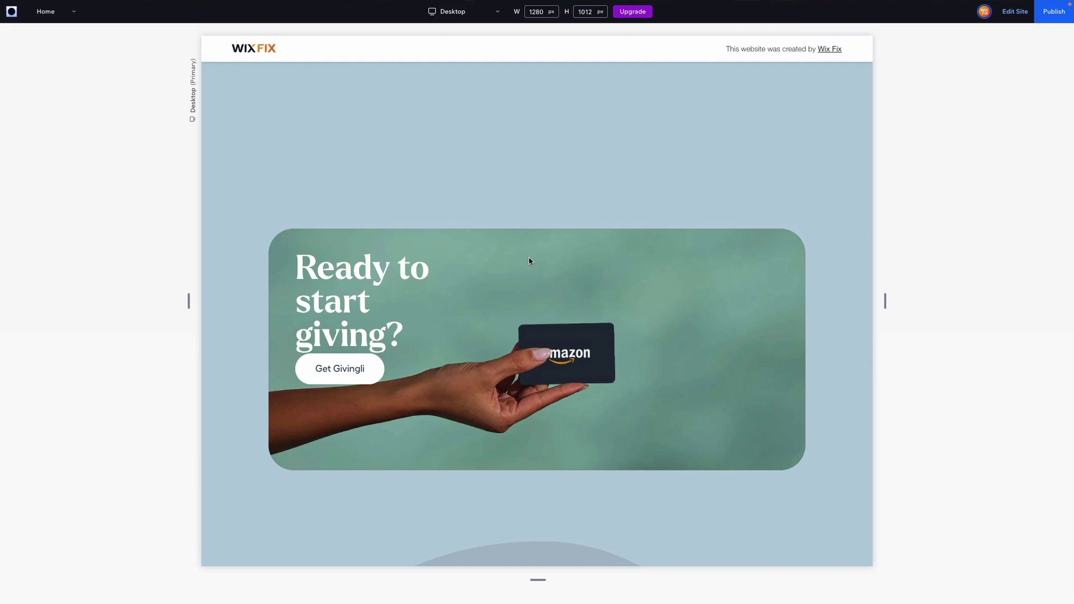
{"action": "left_click", "coordinate": [1017, 17]}
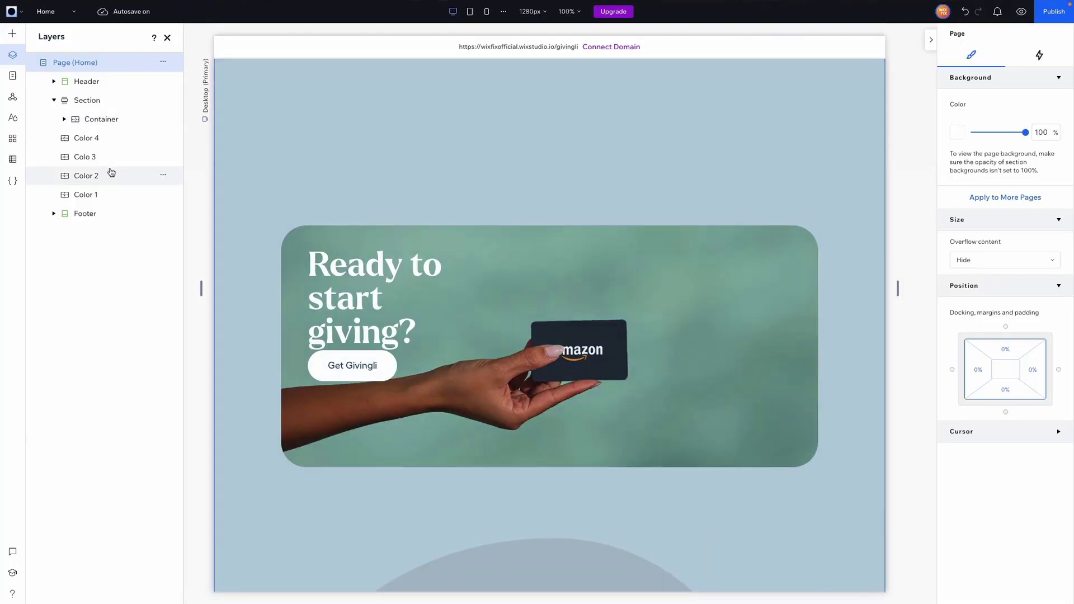
Step: Review the layer order by selecting the banner container and each of the four color containers in turn
{"action": "left_click", "coordinate": [100, 124]}
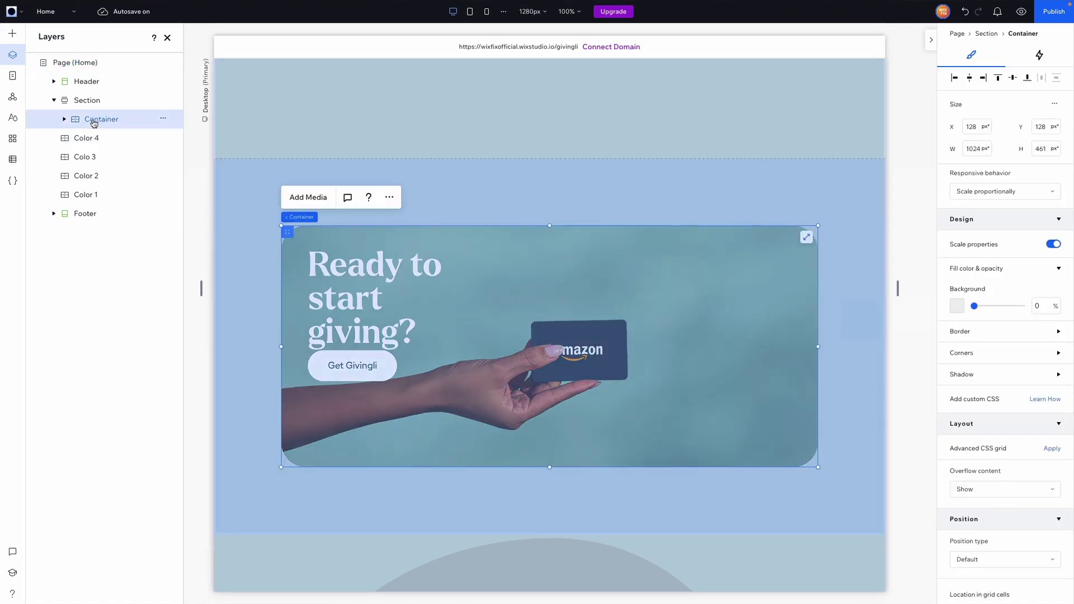
{"action": "left_click", "coordinate": [87, 139]}
{"action": "left_click", "coordinate": [87, 157]}
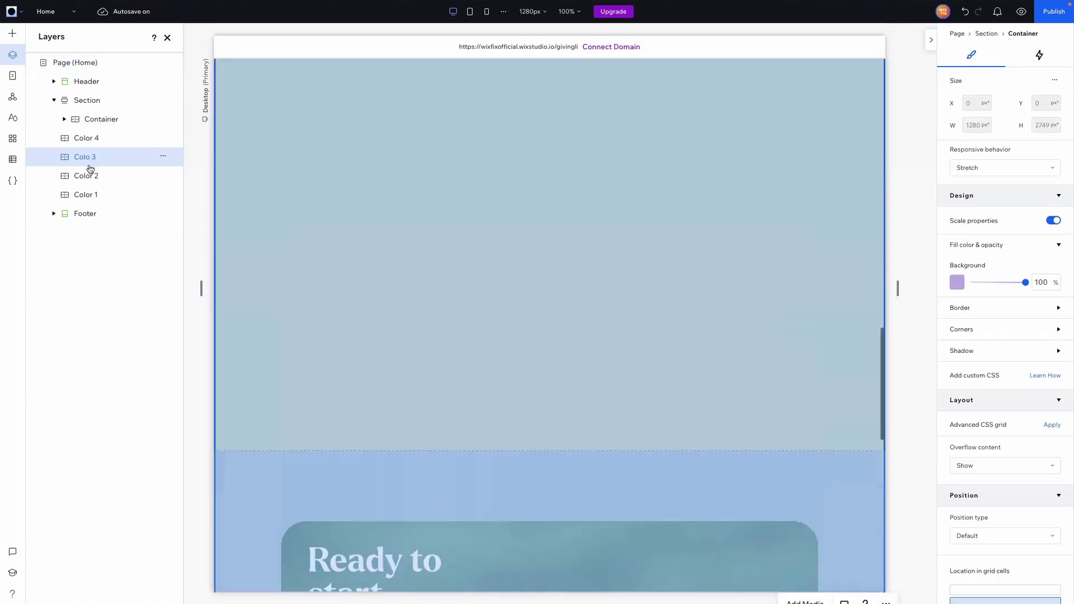
{"action": "left_click", "coordinate": [89, 183]}
{"action": "left_click", "coordinate": [89, 194]}
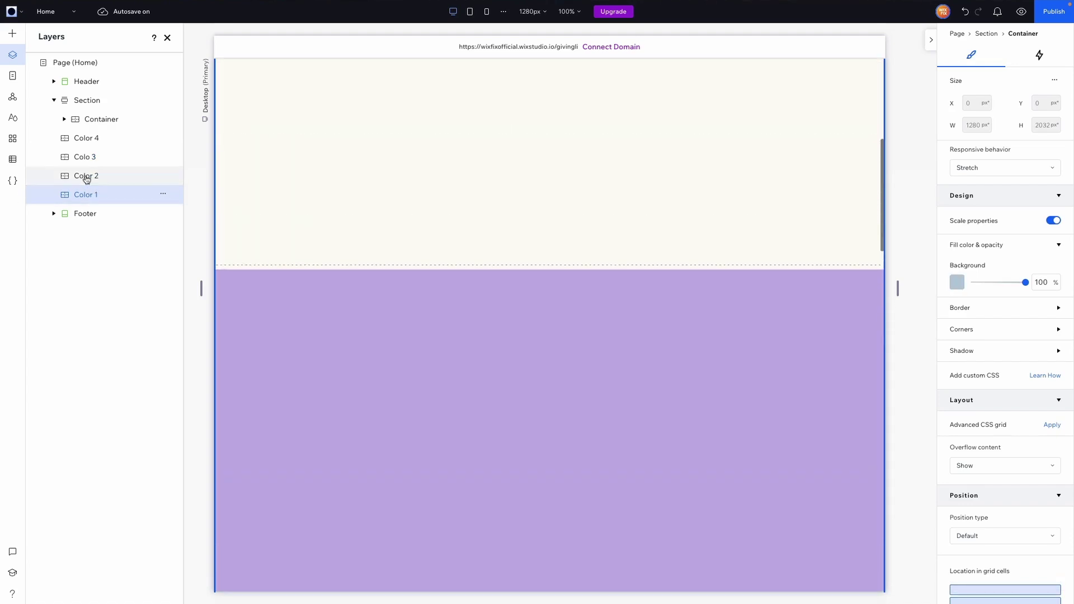
{"action": "left_click", "coordinate": [86, 159]}
{"action": "left_click", "coordinate": [85, 139]}
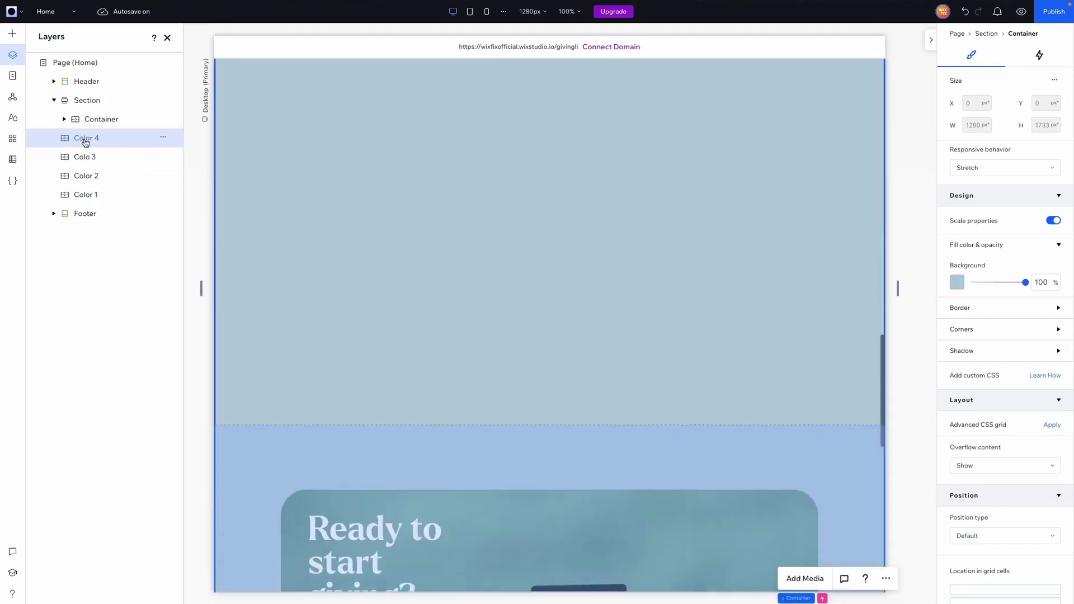